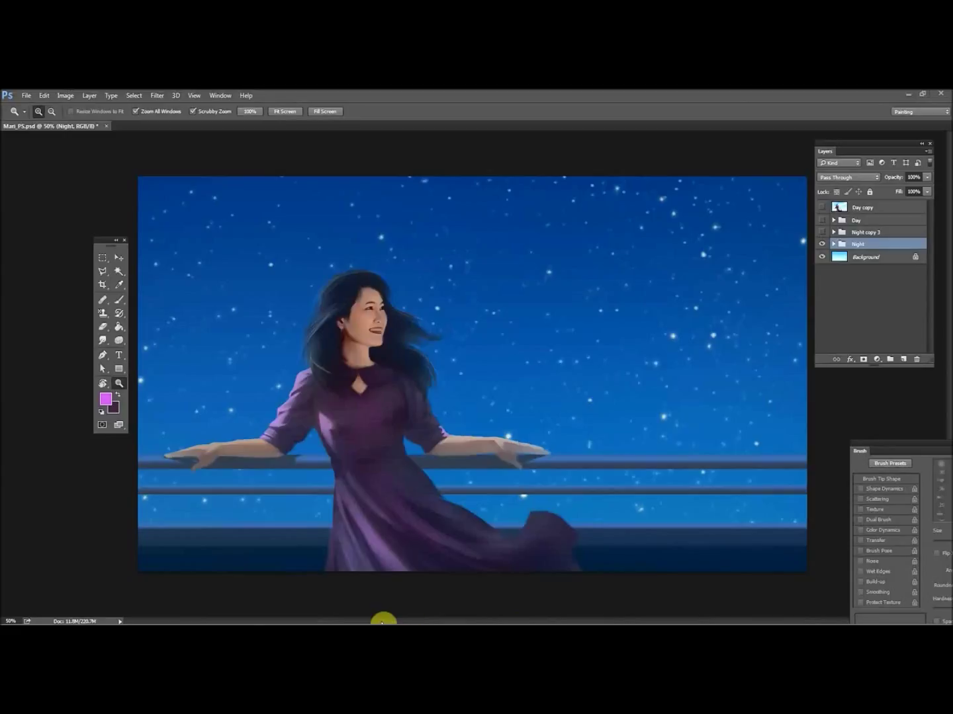
Launch the ParticleShop plug-in on the Night copy layer and dismiss its startup brush-pack offer
key(alt+Tab)
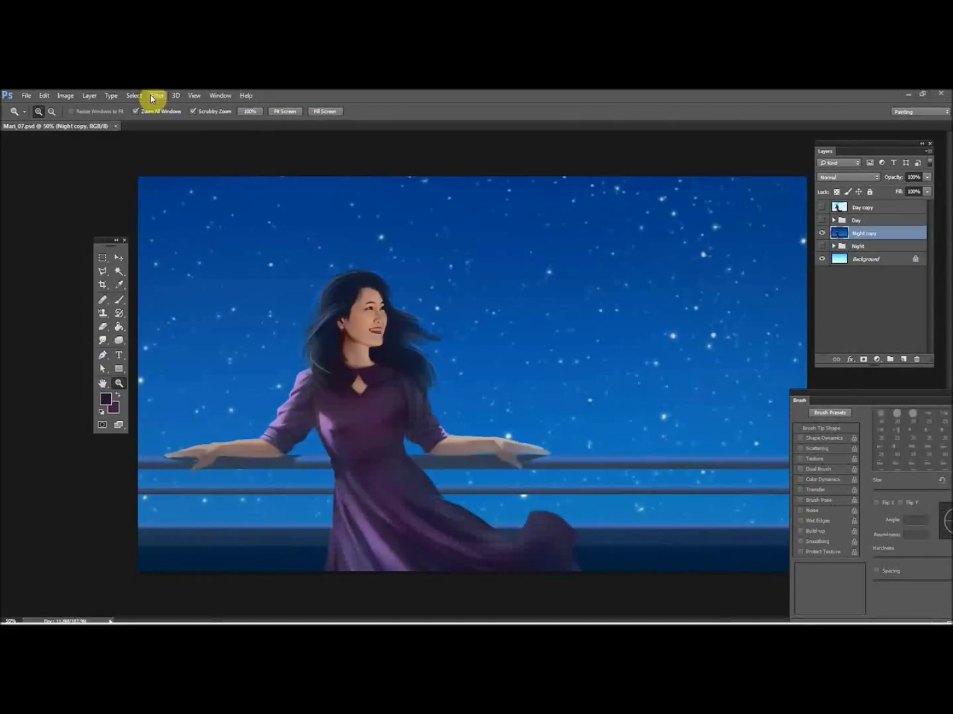
click(156, 96)
key(Escape)
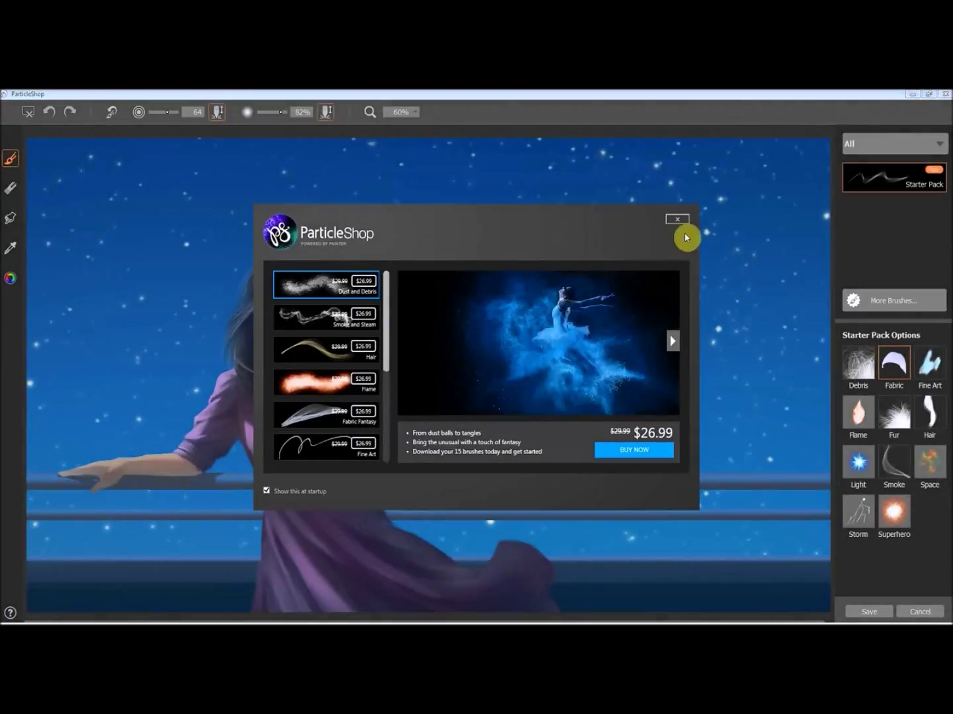
click(680, 221)
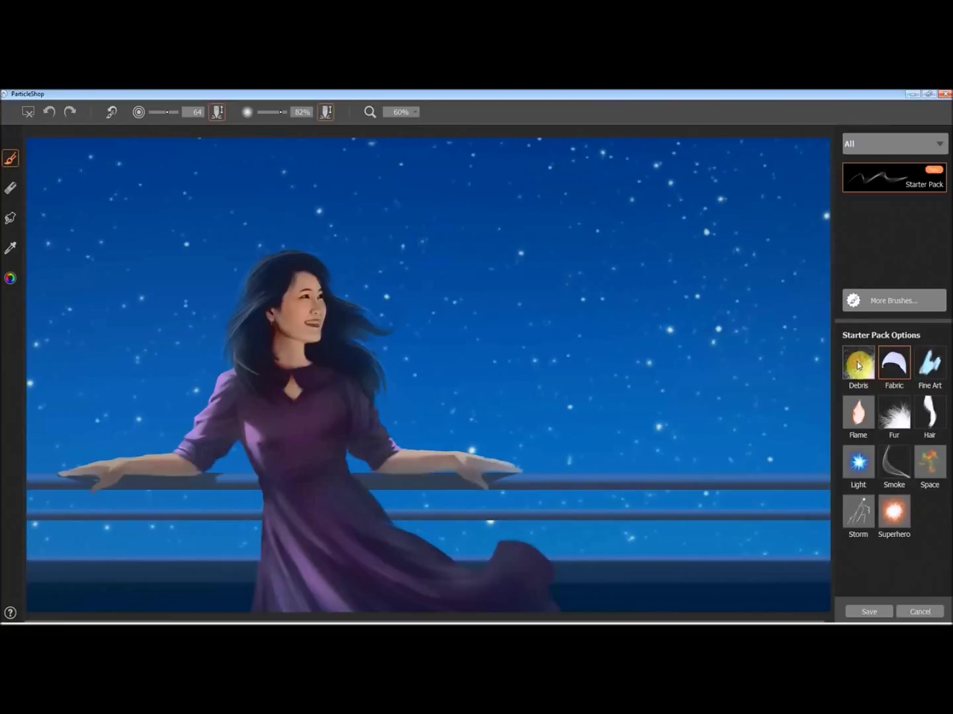
click(857, 367)
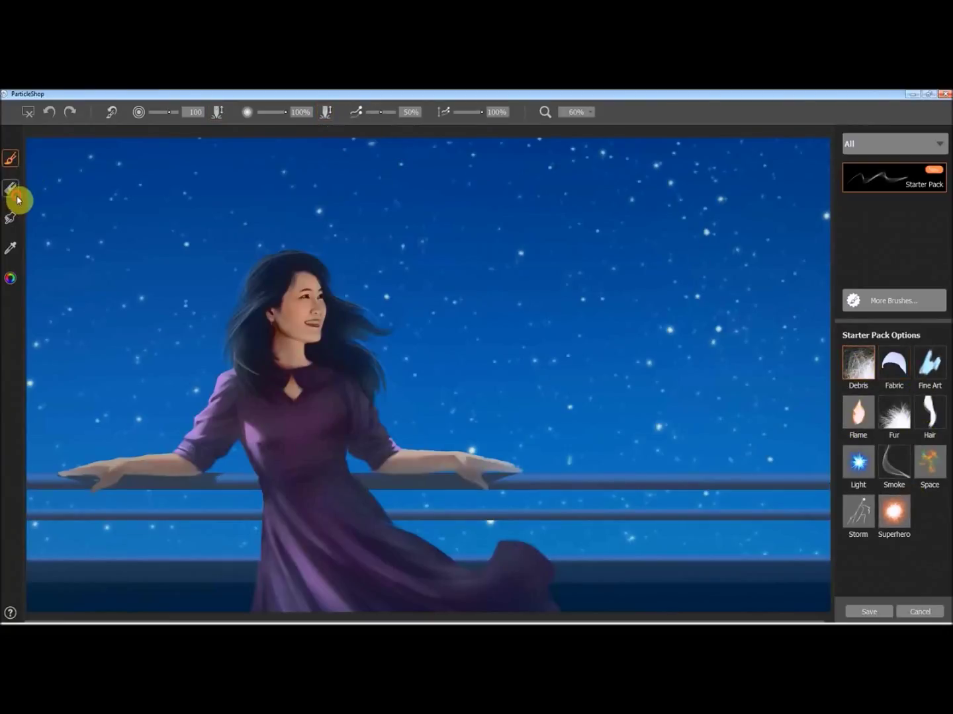
click(15, 219)
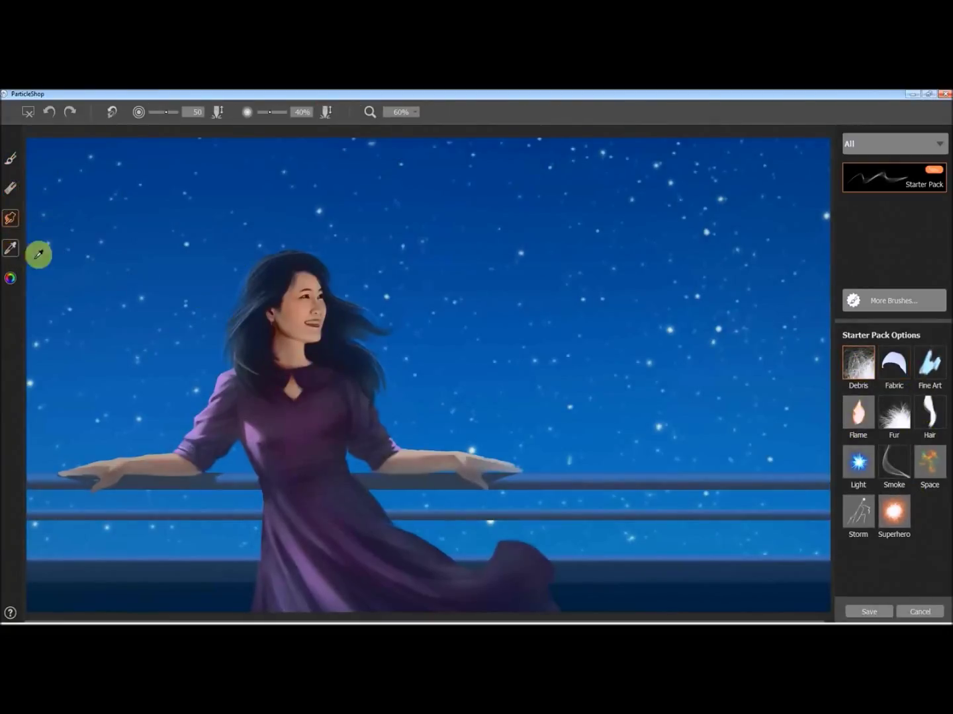
click(12, 160)
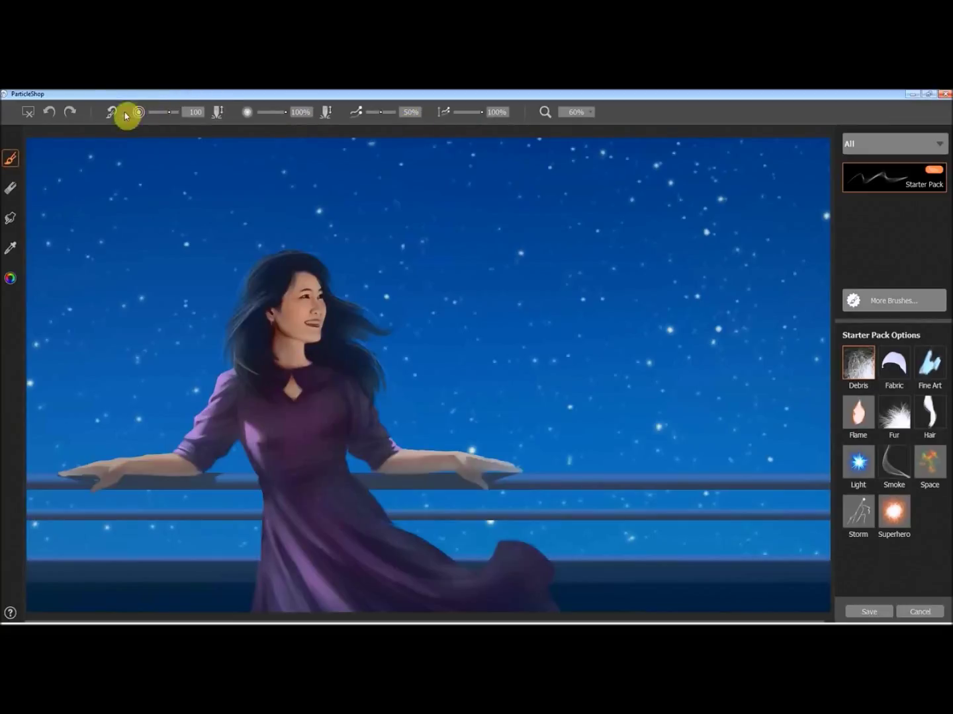
Paint translucent, wind-blown fabric extending from the dress's skirt over the lower railing with the Fabric brush
click(893, 363)
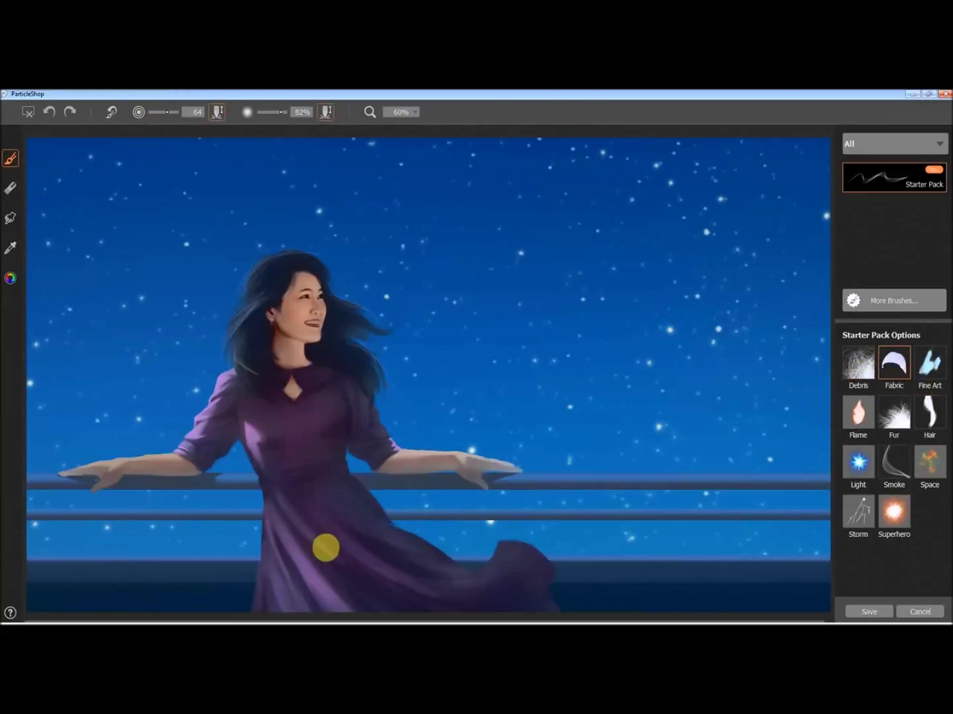
mouse_move(619, 480)
mouse_down()
mouse_move(654, 603)
mouse_move(602, 604)
mouse_up()
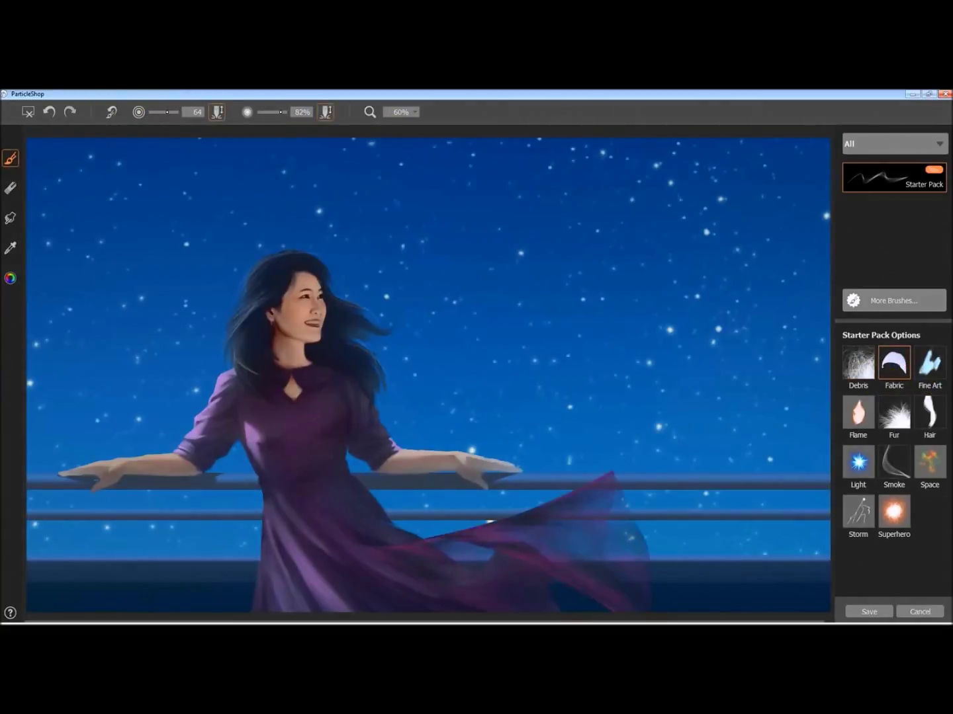
drag(338, 565, 479, 609)
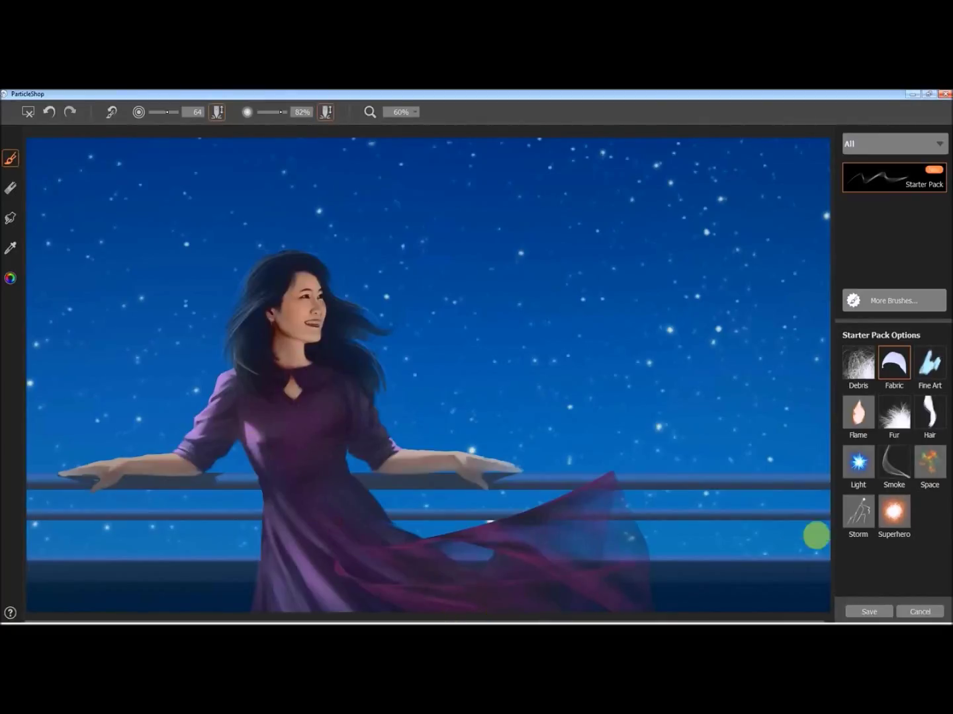
Try additional Fabric strokes trailing from the waist and skirt across the railing at 50% zoom, undoing each one
drag(816, 536, 463, 556)
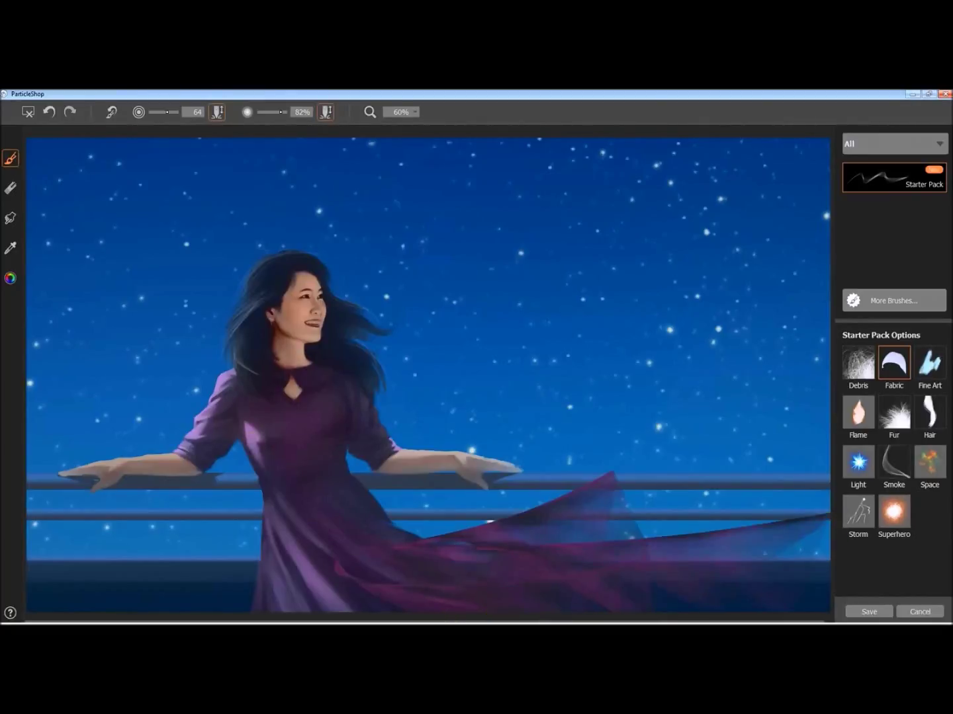
click(50, 109)
click(415, 113)
click(396, 160)
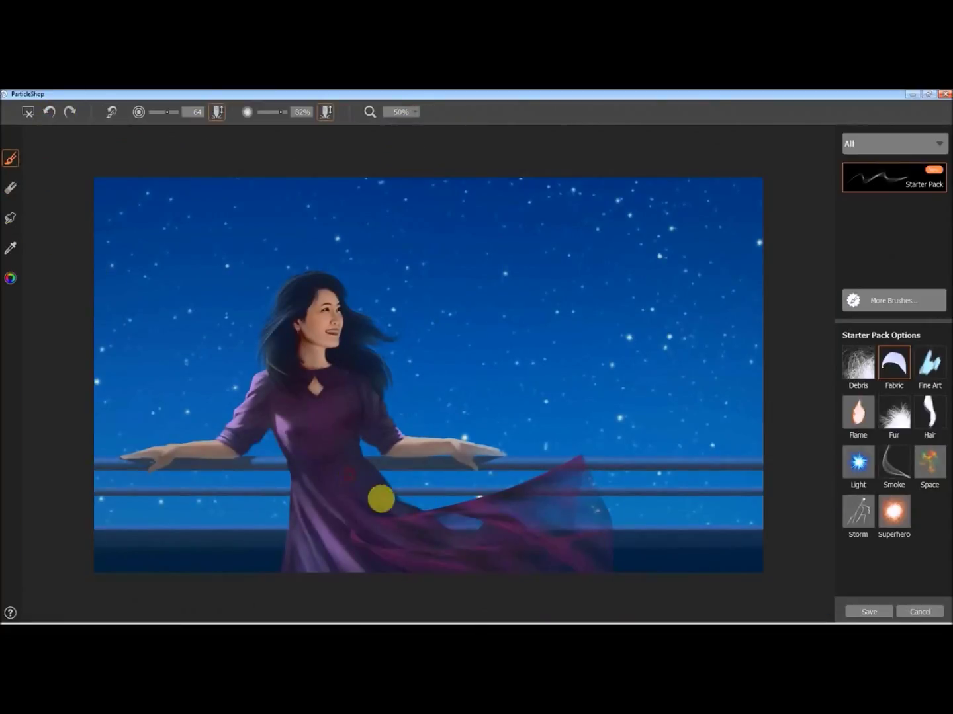
drag(354, 481, 439, 489)
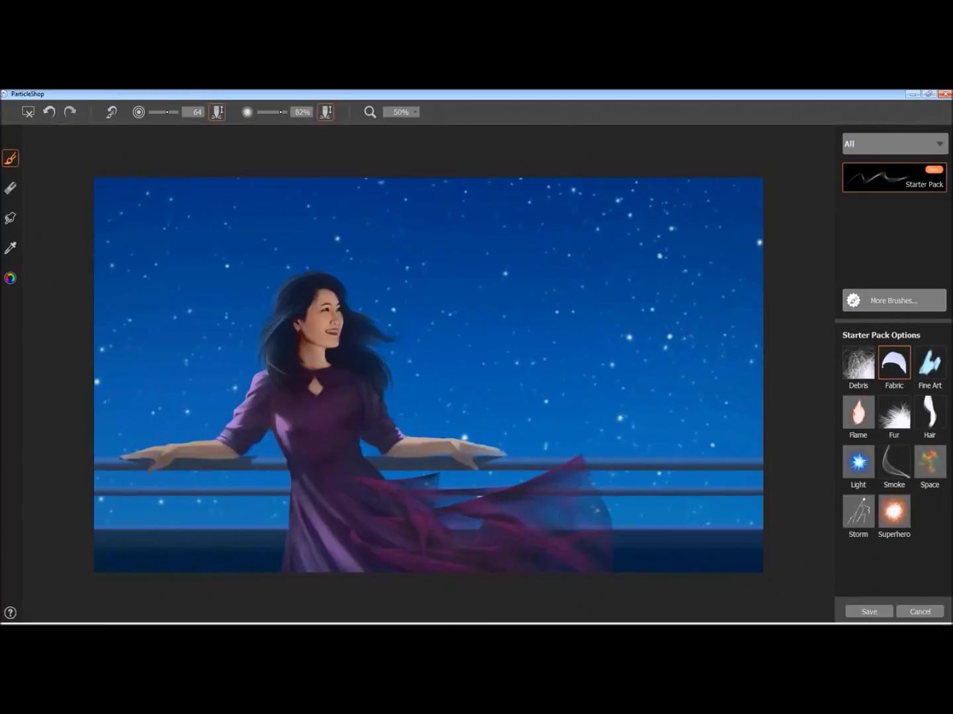
click(29, 108)
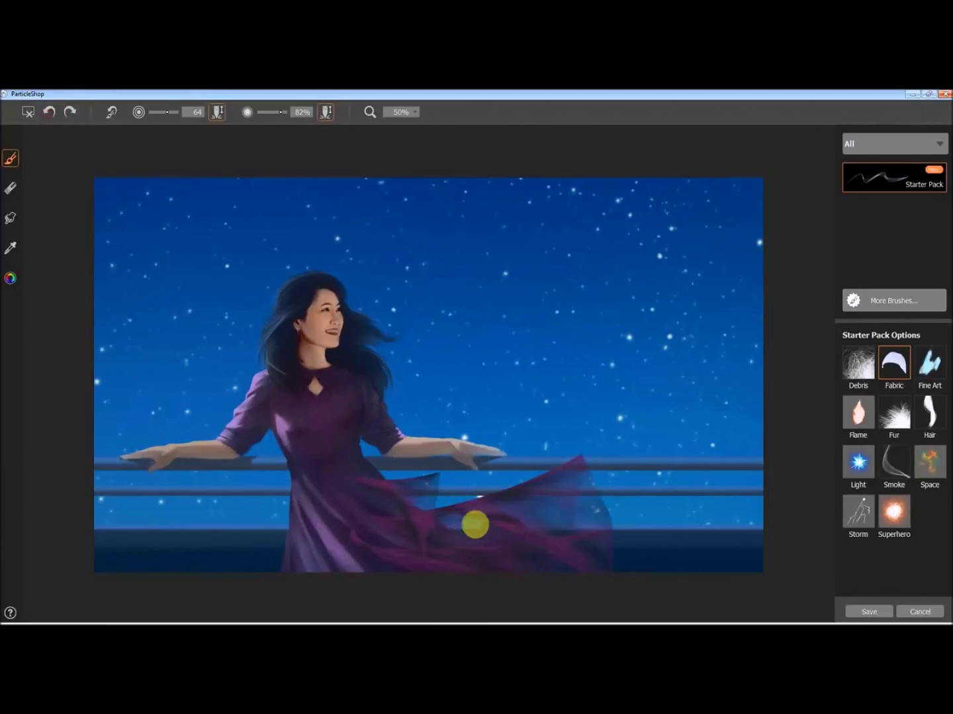
click(53, 113)
mouse_move(355, 484)
mouse_down()
mouse_move(388, 513)
mouse_move(711, 473)
mouse_up()
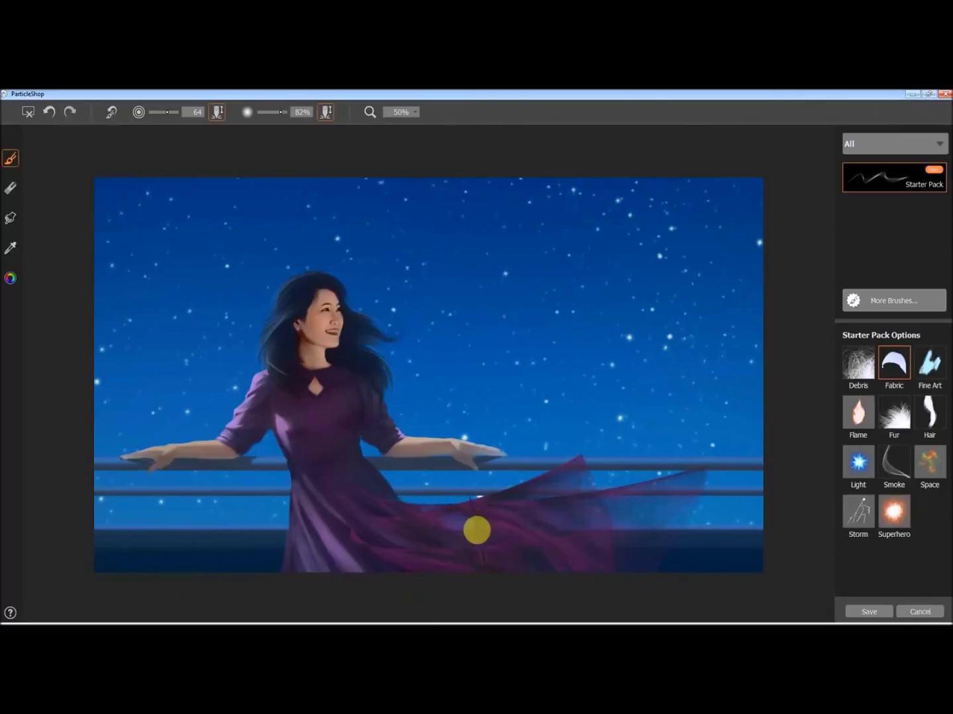
click(51, 112)
drag(431, 472, 431, 550)
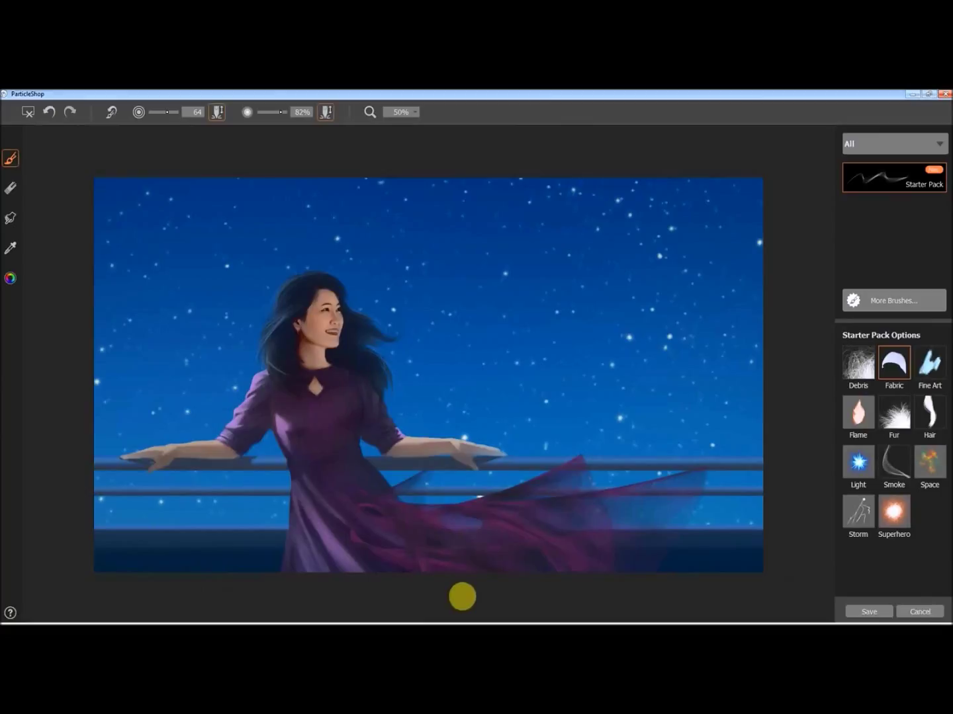
click(50, 112)
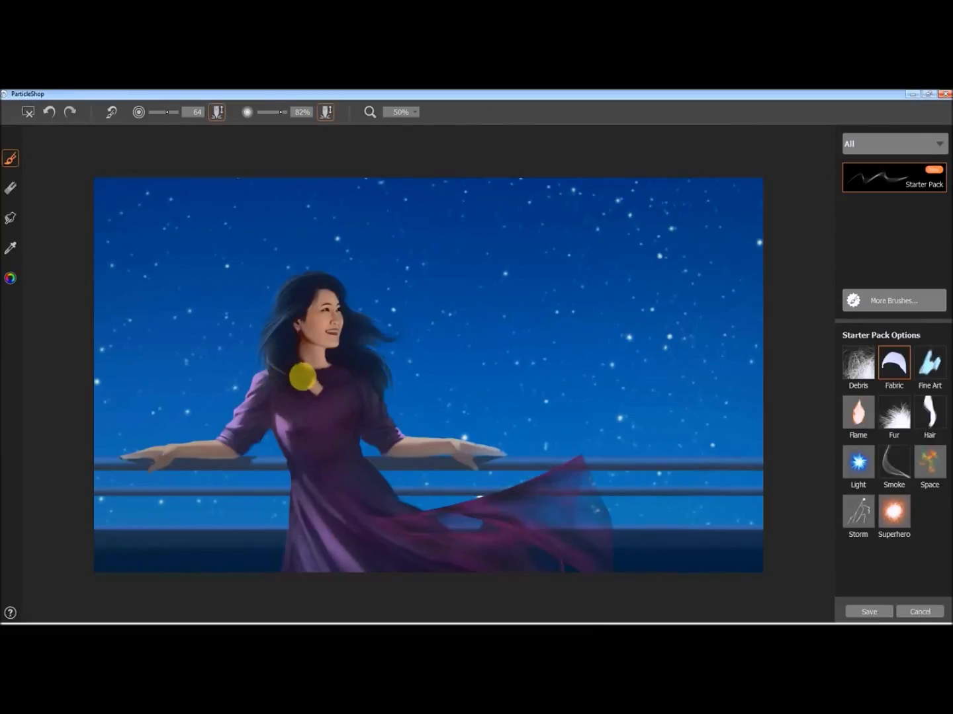
Paint translucent fabric blowing from the dress's collar past the shoulder with the Fabric brush
mouse_move(323, 378)
mouse_down()
mouse_move(432, 393)
mouse_move(384, 437)
mouse_up()
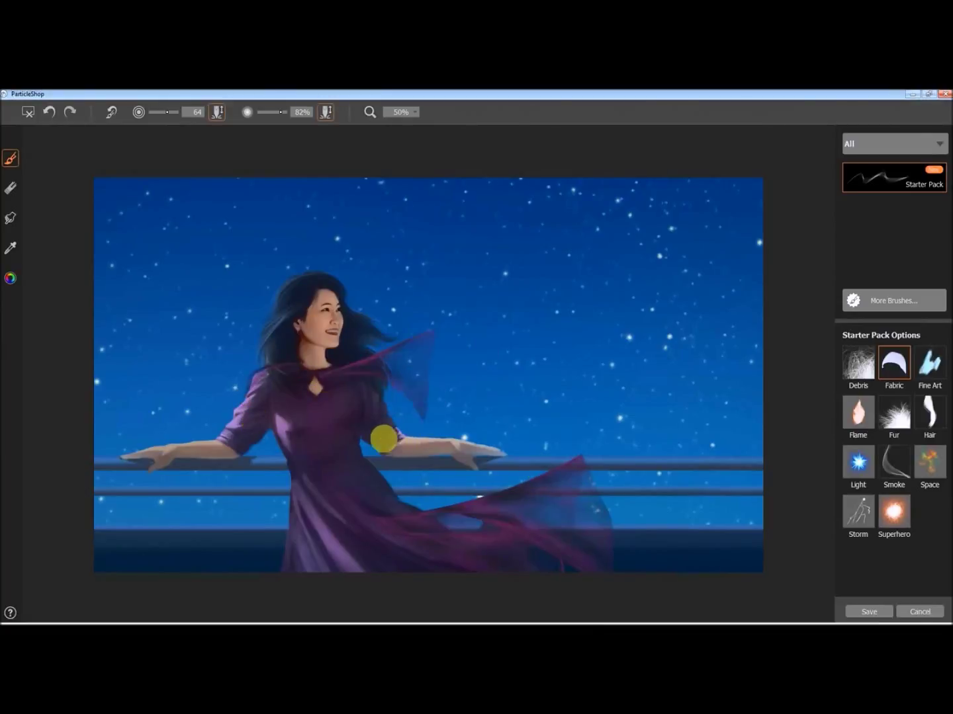
mouse_move(346, 376)
mouse_down()
mouse_move(463, 400)
mouse_move(407, 428)
mouse_up()
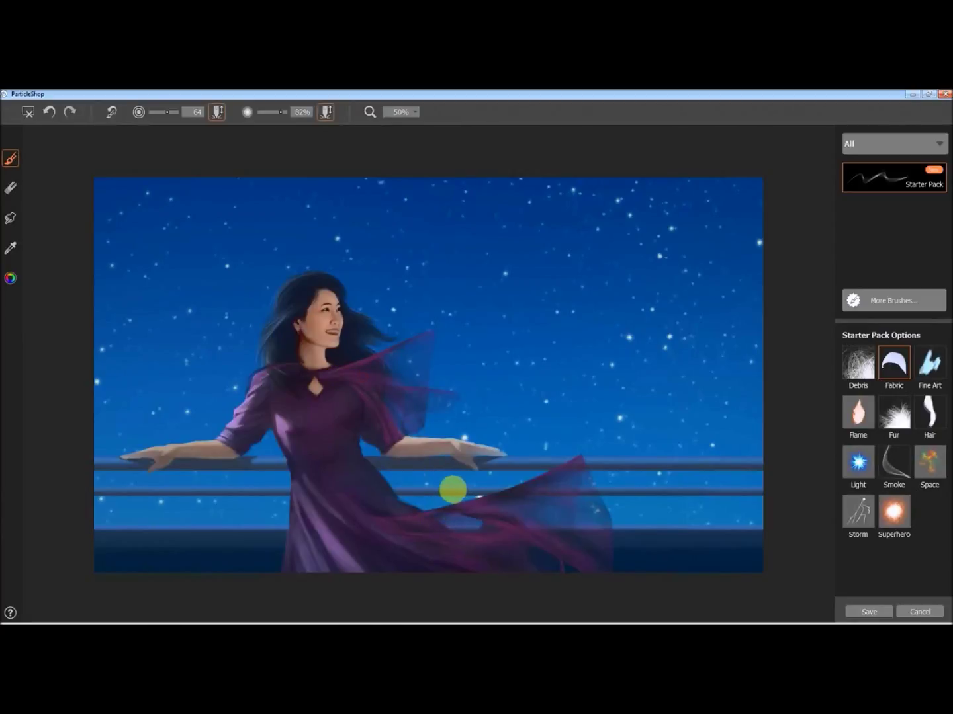
Set up the Fur brush at size 39 with the dark colour sampled from the woman's hair
click(895, 414)
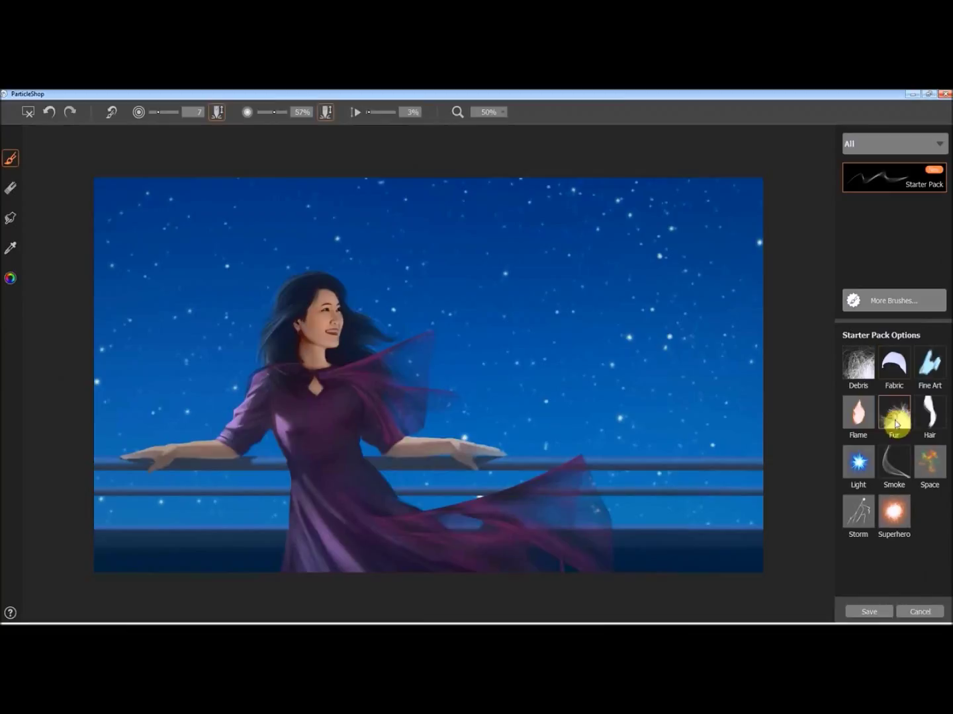
click(11, 247)
click(303, 283)
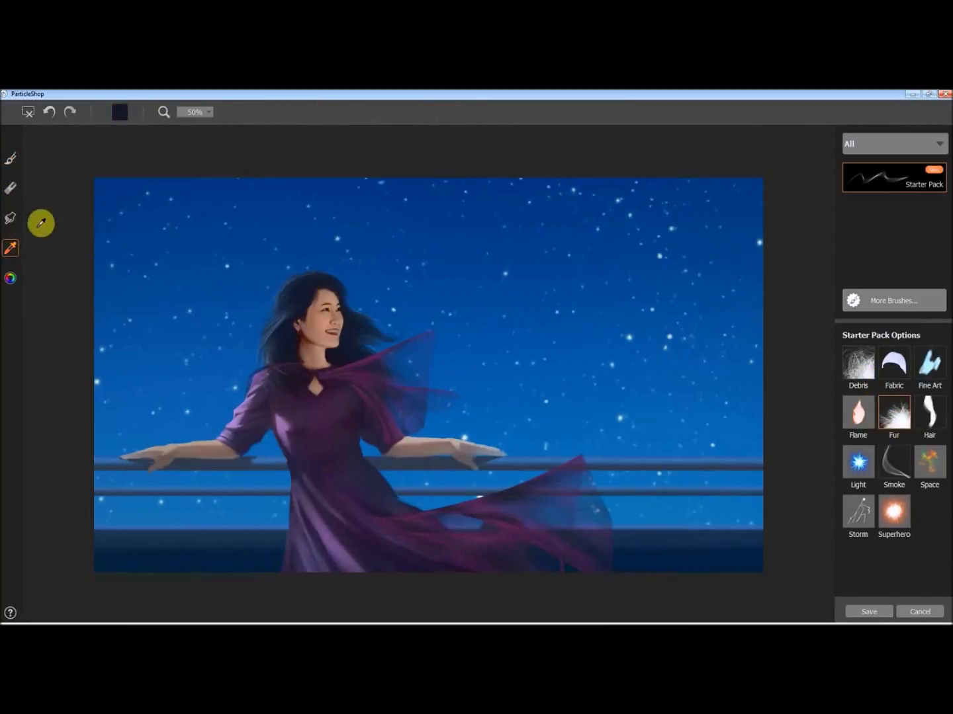
click(10, 217)
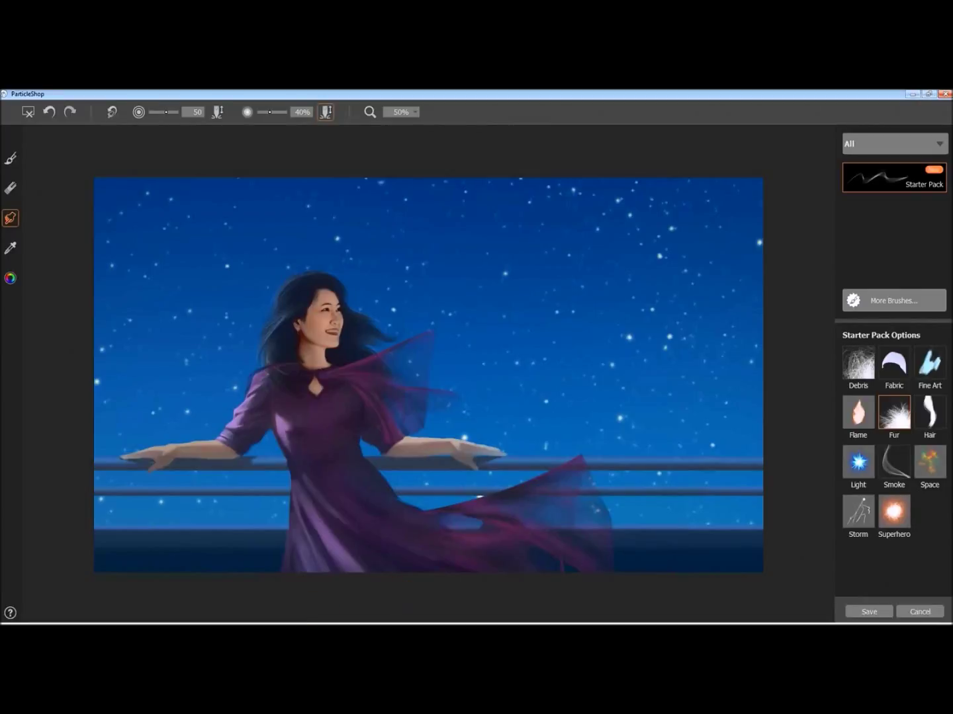
click(10, 158)
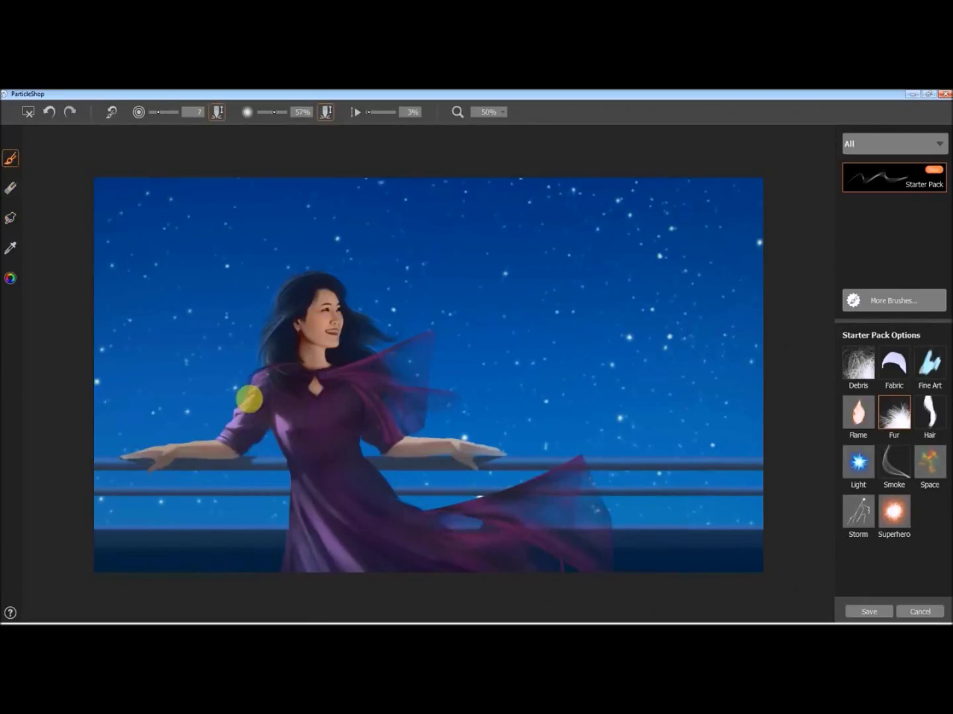
click(11, 248)
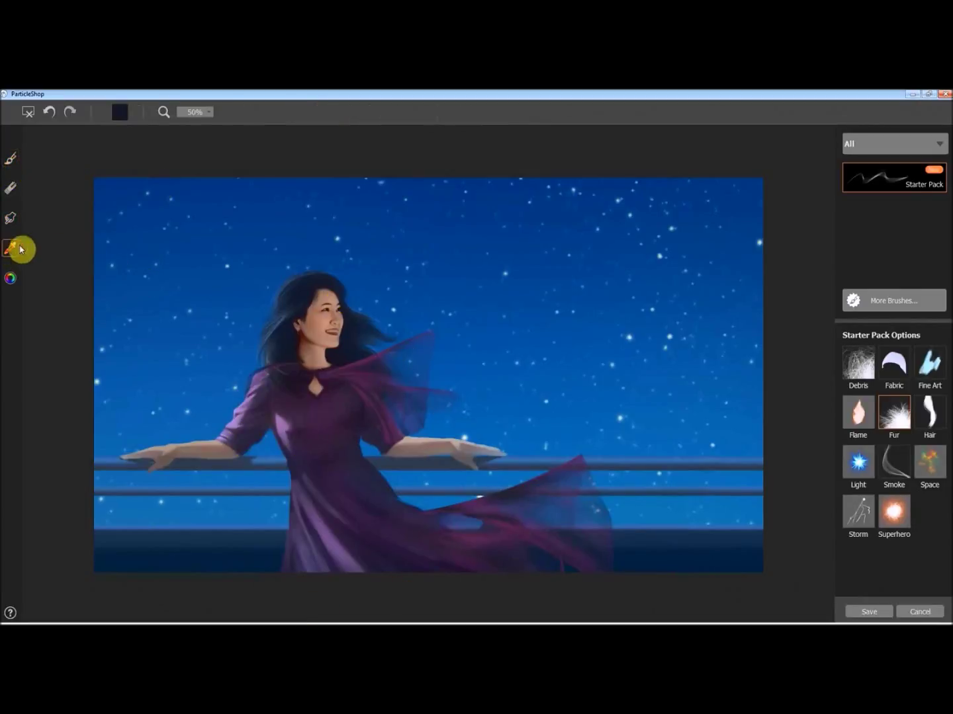
click(13, 163)
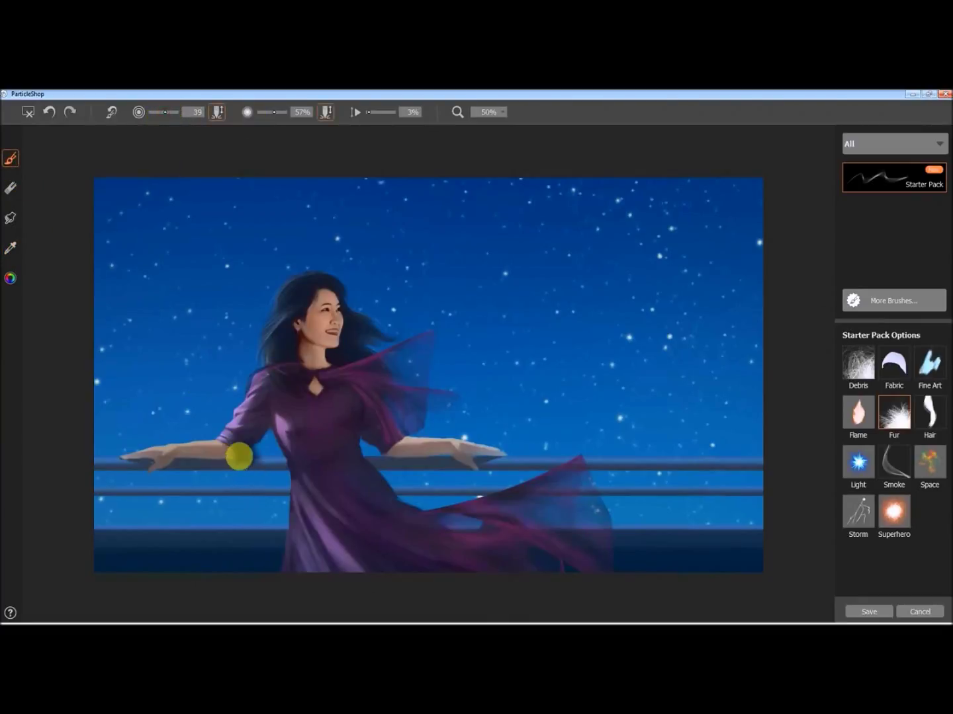
Paint dark fur trim around both sleeve cuffs and across the dress's shoulders and chest, redoing the first cuff stroke
mouse_move(234, 455)
mouse_down()
mouse_move(225, 448)
mouse_move(241, 464)
mouse_up()
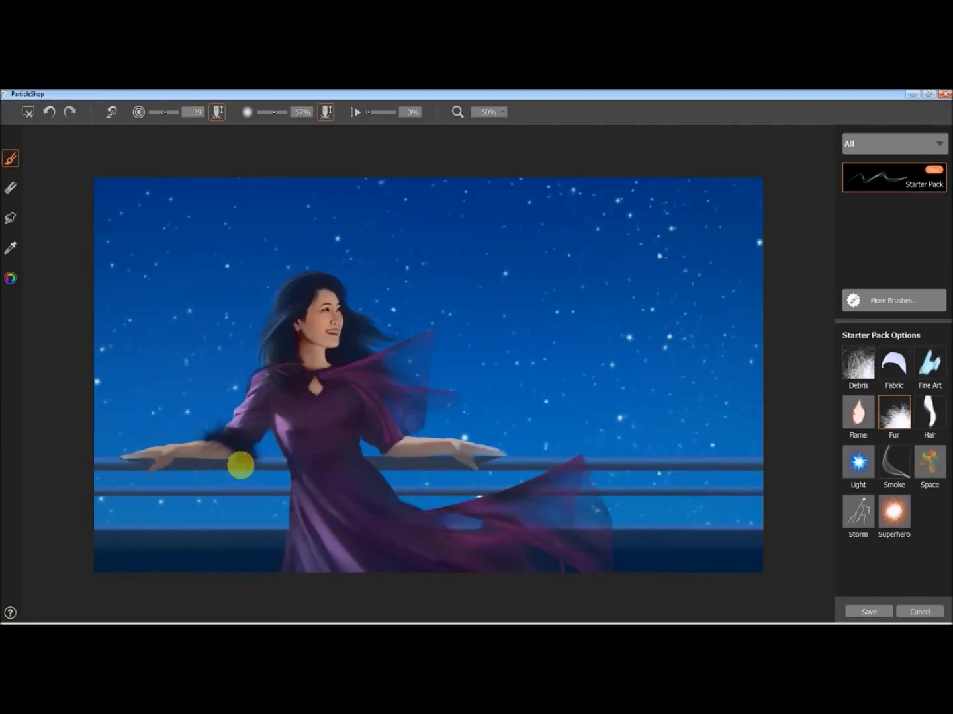
click(47, 110)
drag(406, 438, 385, 462)
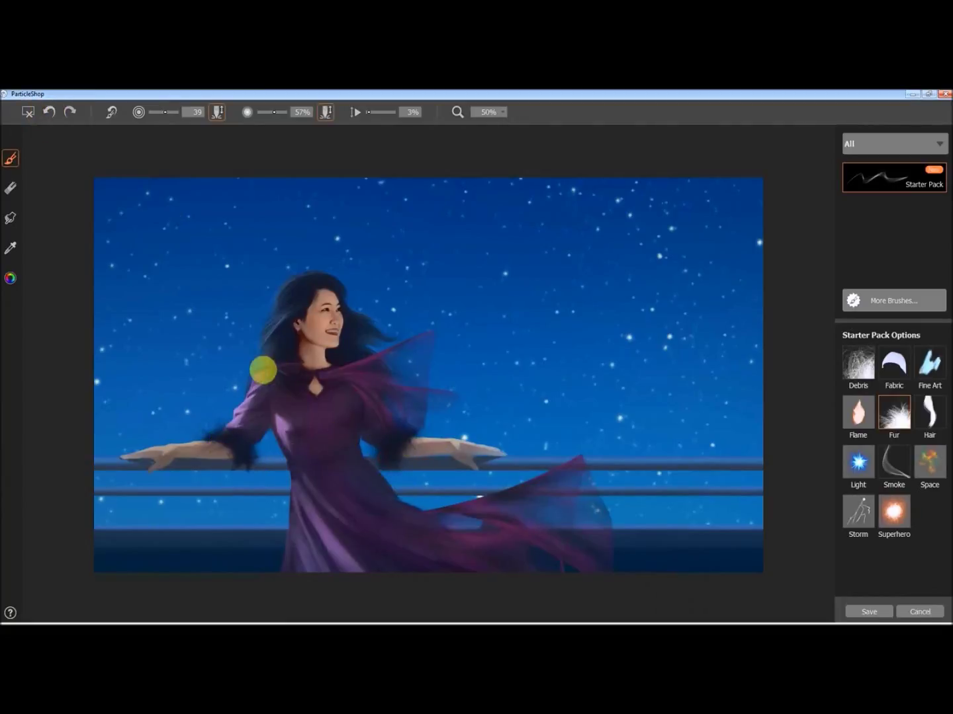
mouse_move(310, 395)
mouse_down()
mouse_move(248, 399)
mouse_move(279, 388)
mouse_move(350, 400)
mouse_up()
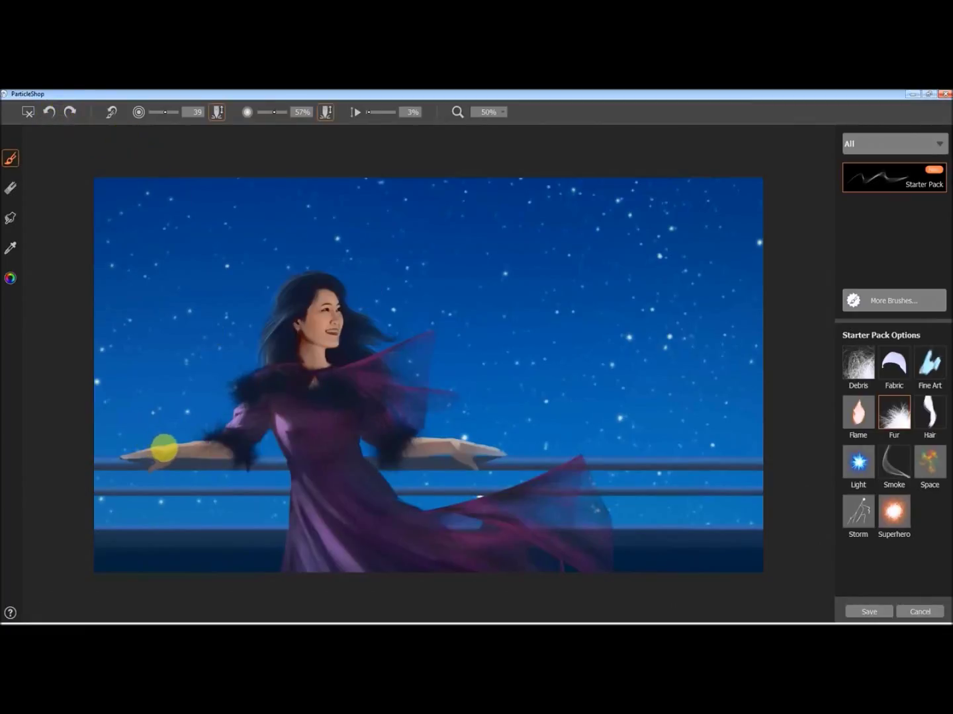
Paint loose wind-blown strands around the woman's hair with the Hair brush at size 92, working at 100% zoom
click(930, 415)
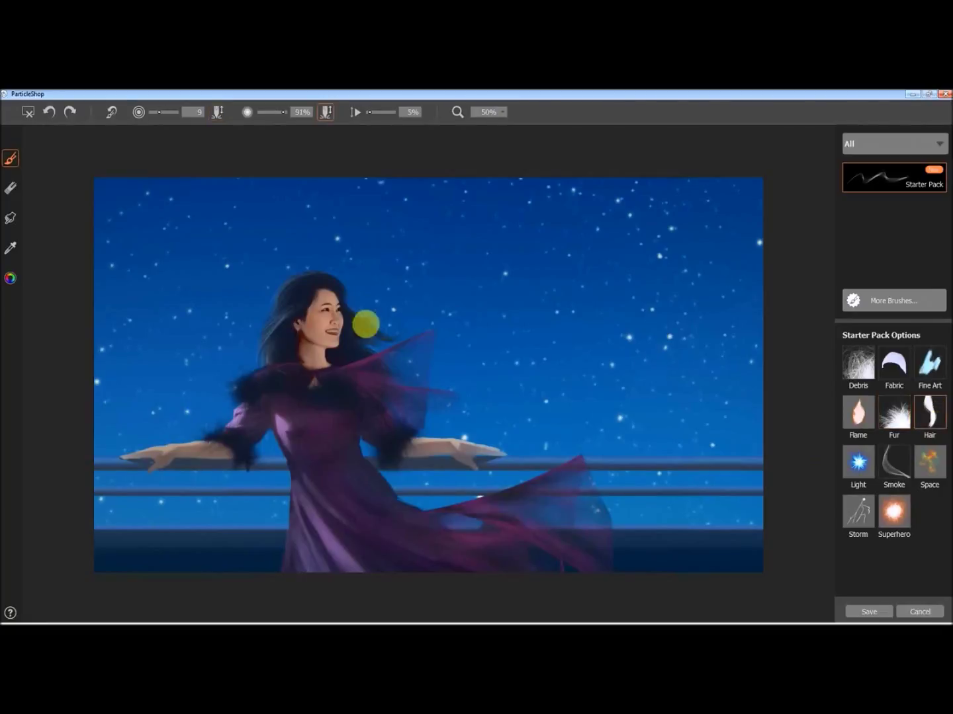
click(501, 114)
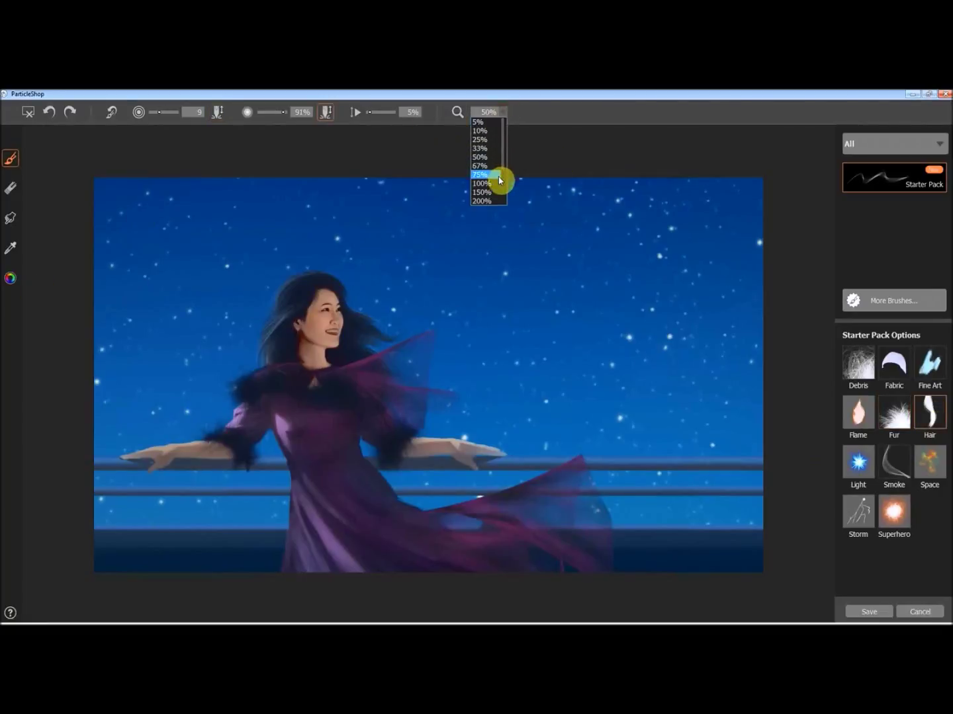
click(491, 170)
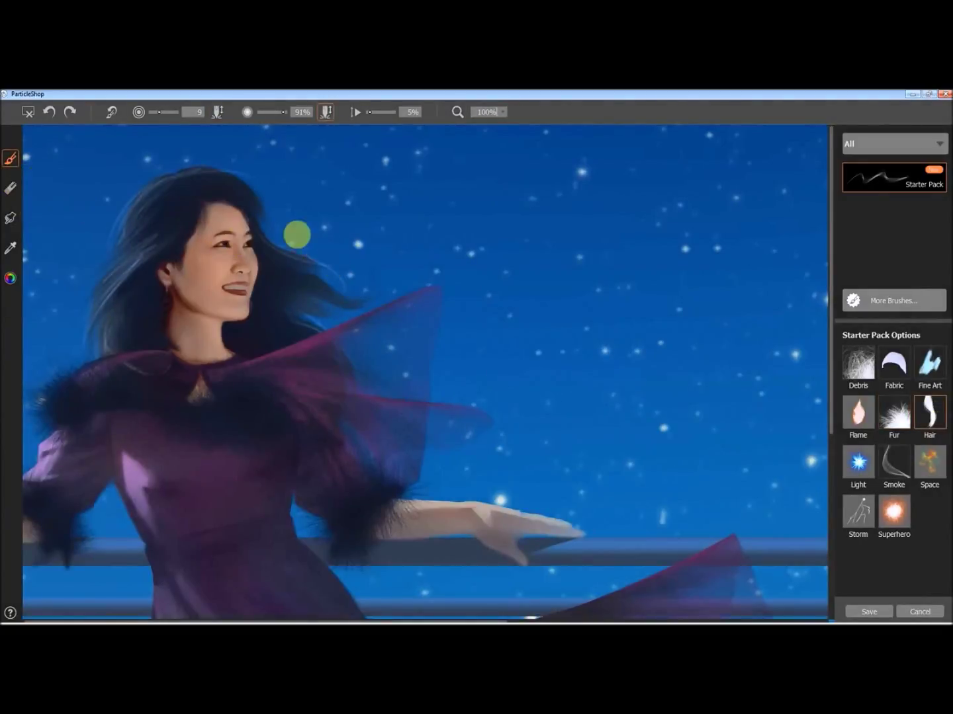
click(218, 201)
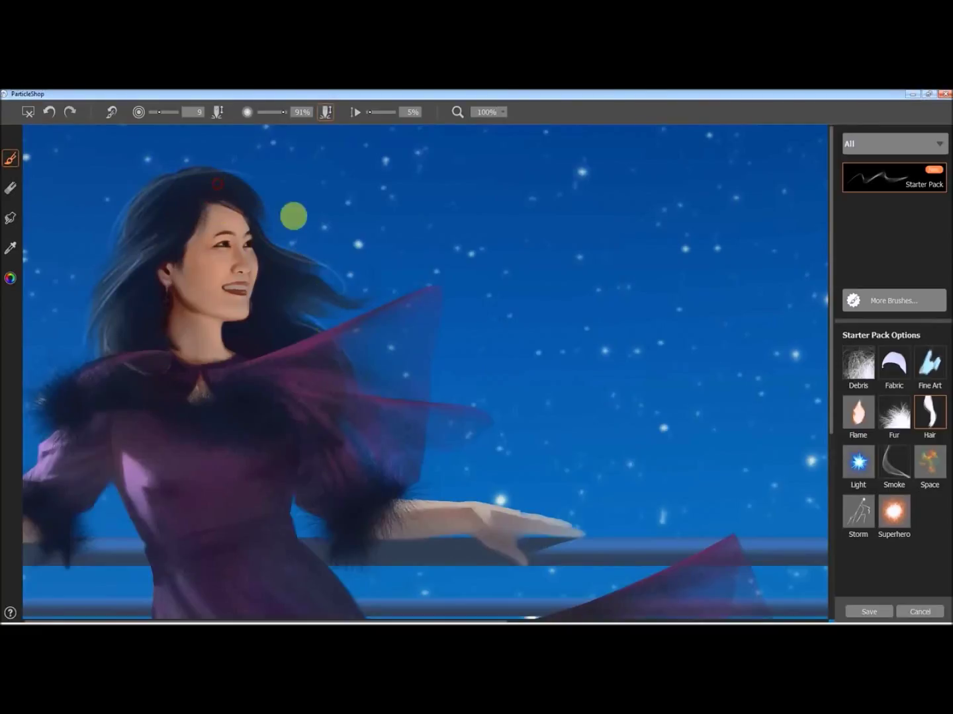
click(166, 112)
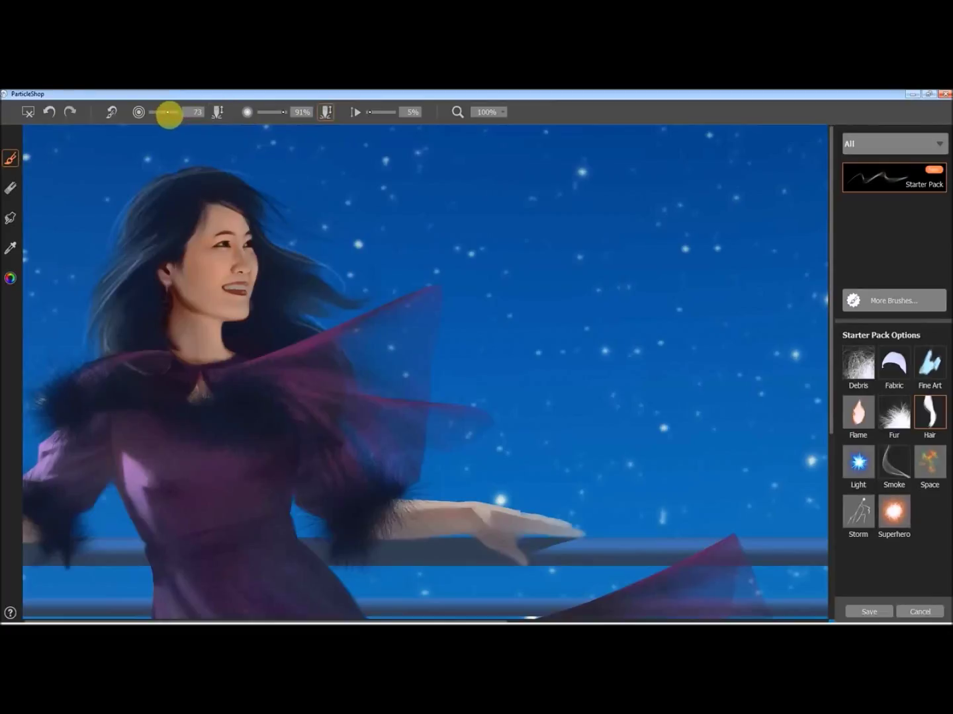
click(170, 112)
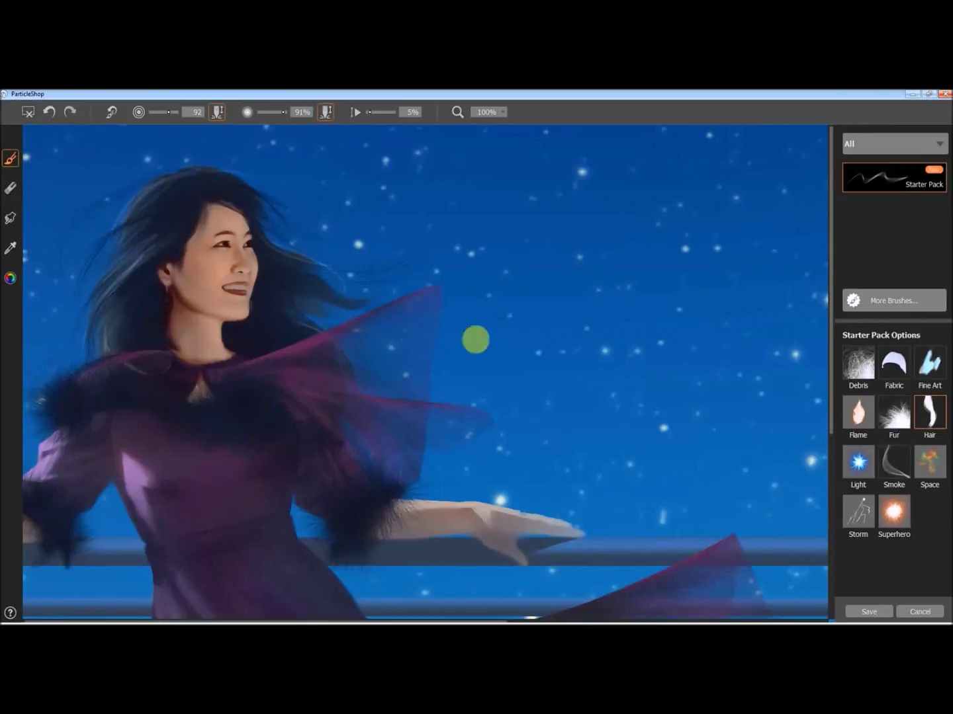
Add more strands over the hair, face and neck with the Hair brush at size 39, feature value 25% and opacity 57%
drag(369, 111, 384, 116)
click(164, 113)
drag(164, 115, 167, 115)
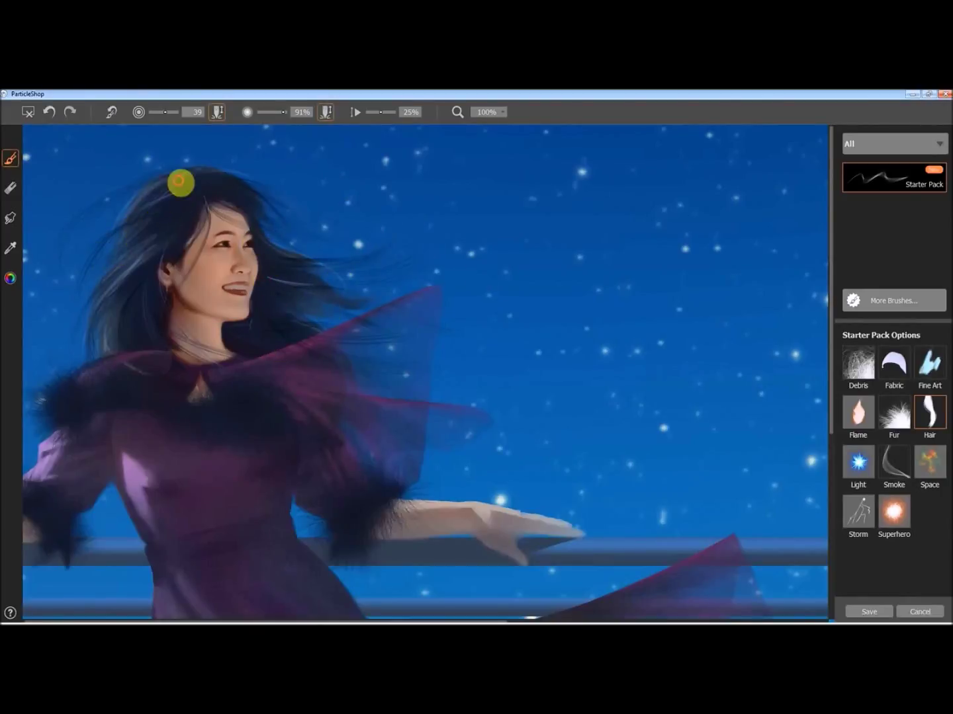
click(275, 112)
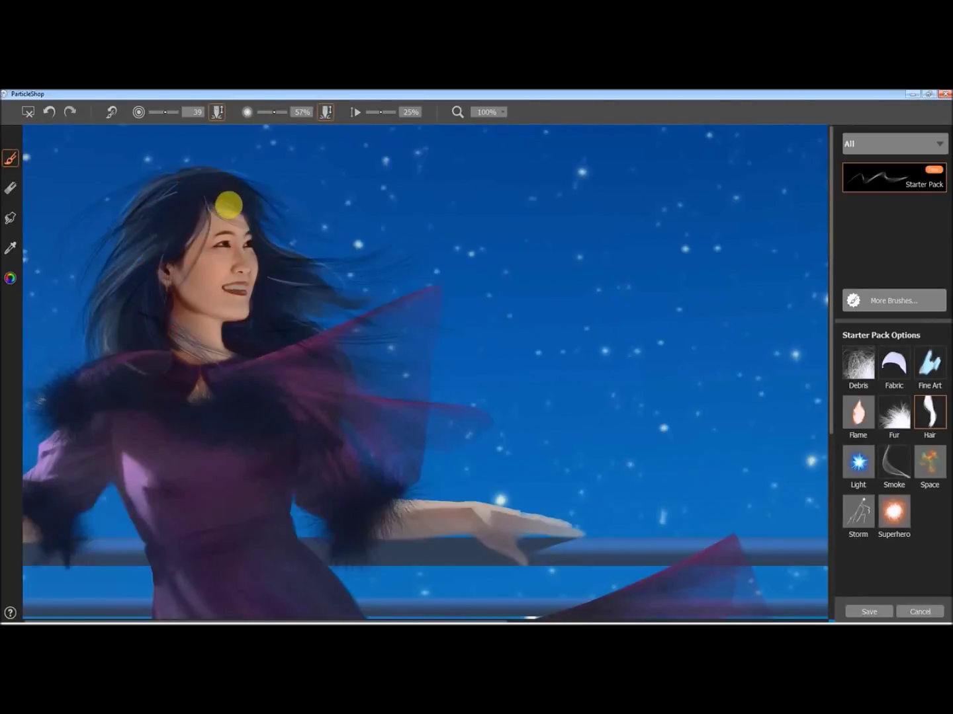
Finish the loose hair strands and darken the hair with the Fine Art brush at size 9 in a sampled dark colour
drag(263, 313, 268, 320)
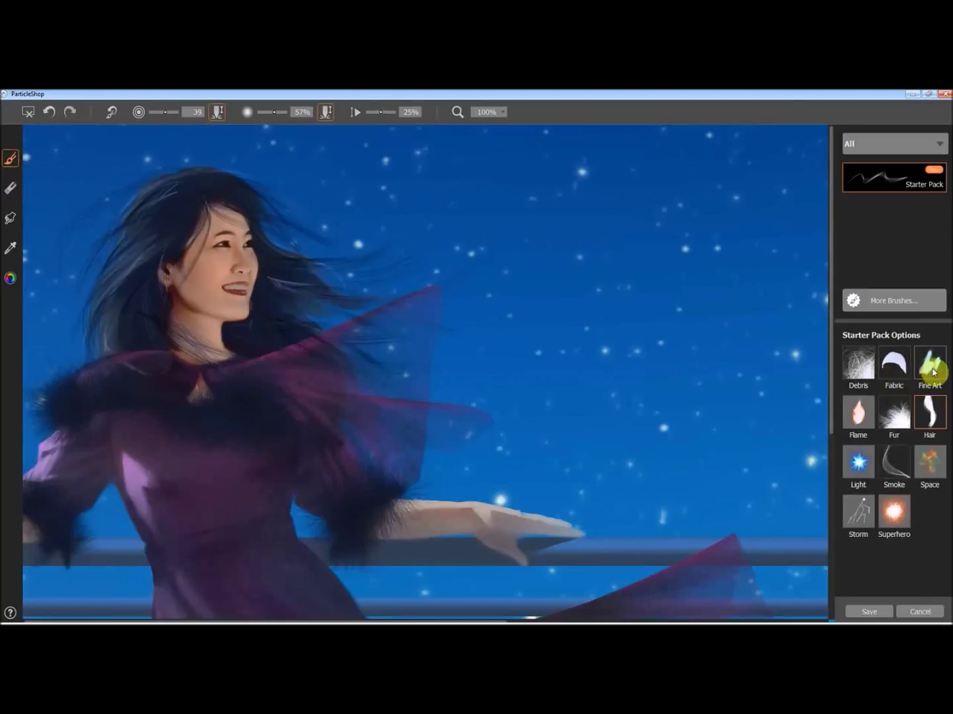
click(9, 248)
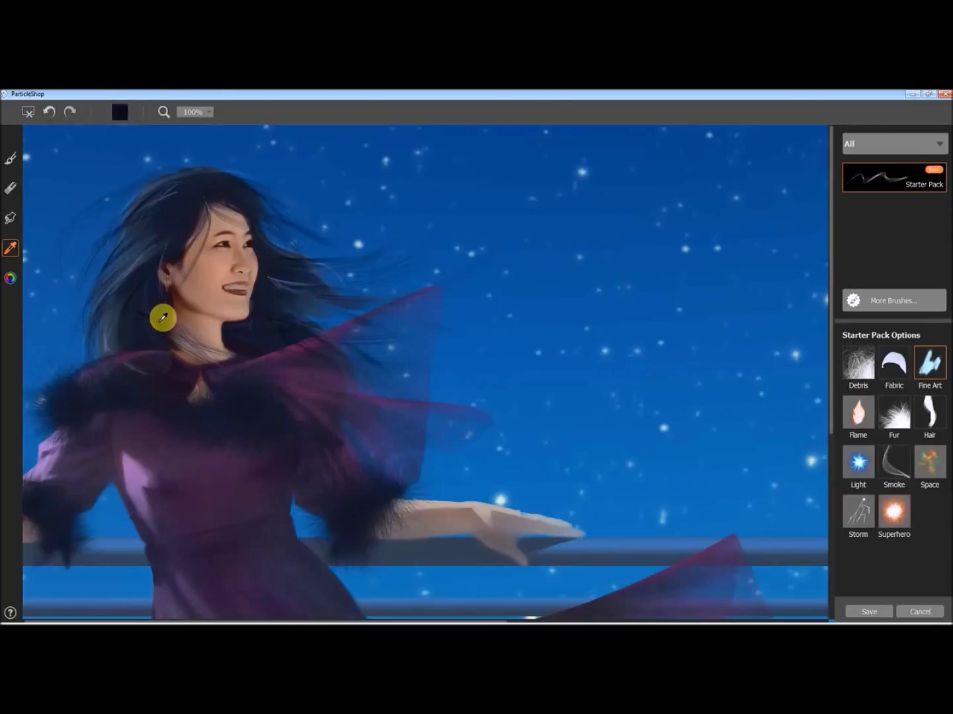
click(10, 159)
mouse_move(200, 219)
mouse_down()
mouse_move(216, 199)
mouse_move(163, 241)
mouse_up()
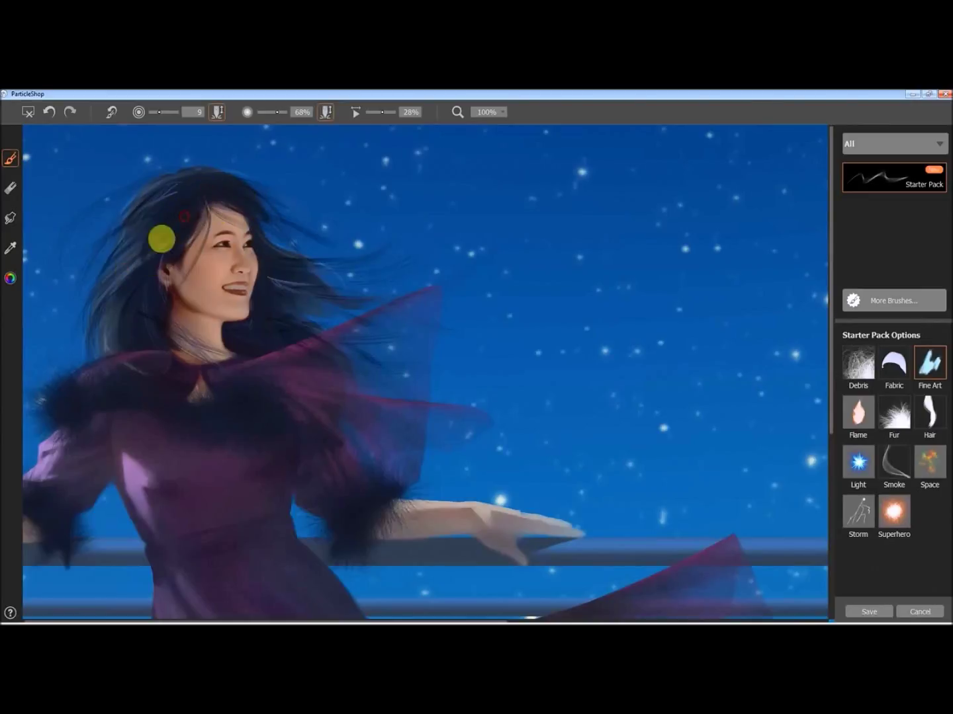
drag(194, 186, 136, 341)
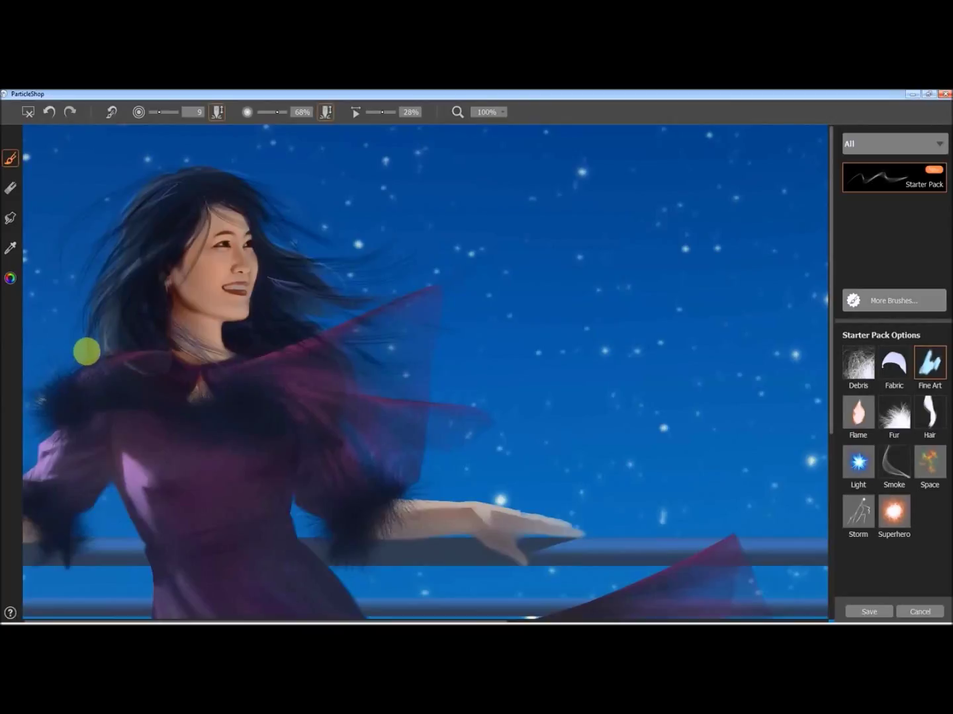
Touch up small details of the figure at 50% zoom with the Fine Art brush at size 9, using colours sampled from the image
click(929, 414)
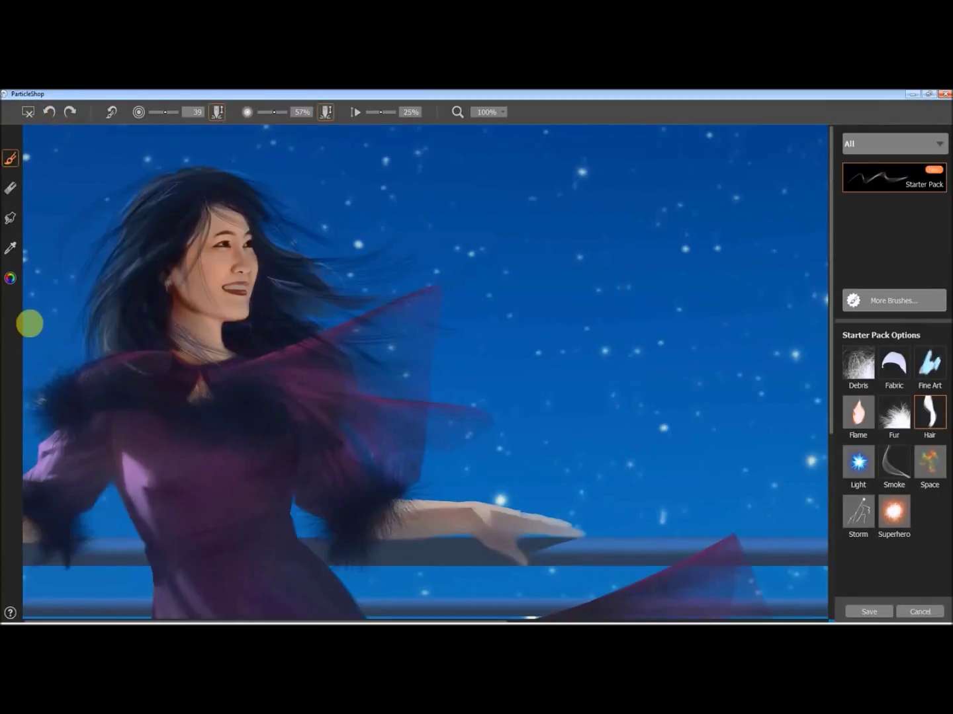
click(496, 112)
click(486, 155)
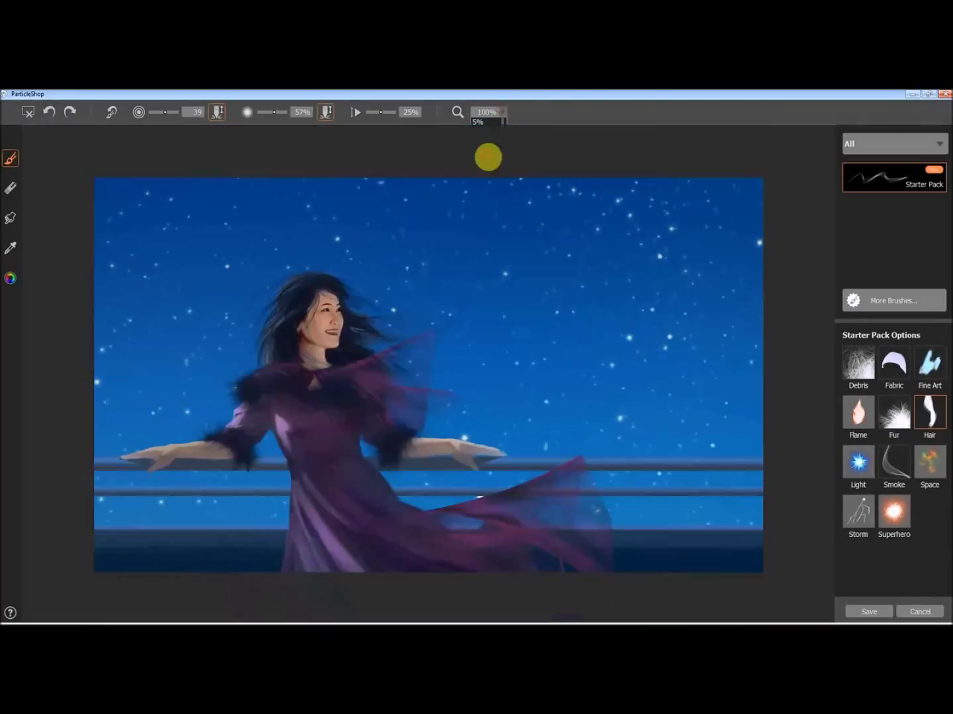
click(11, 248)
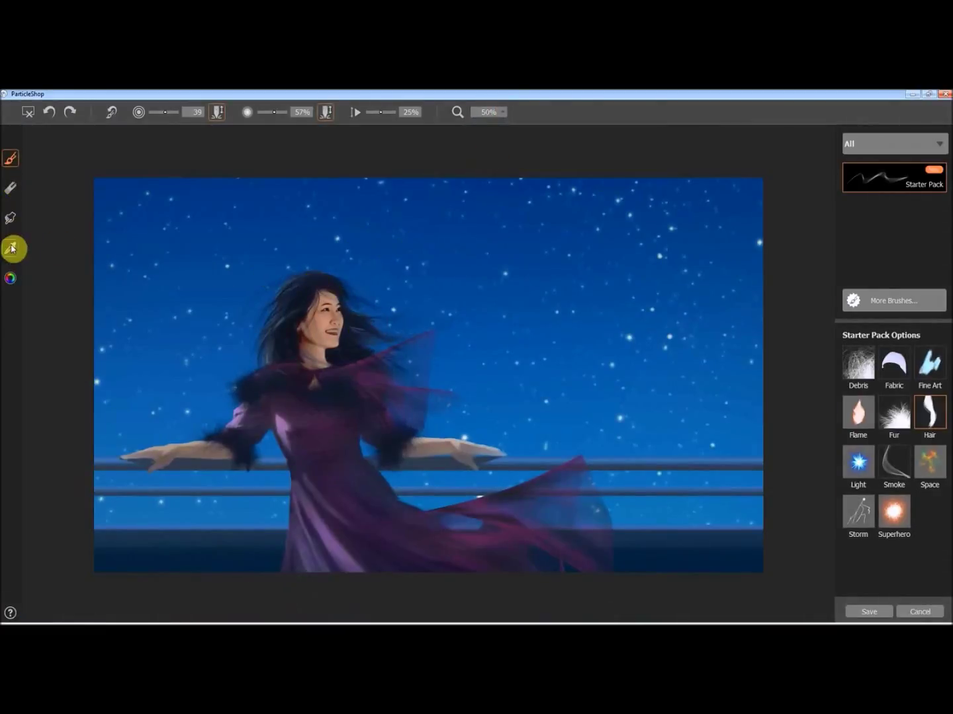
click(11, 160)
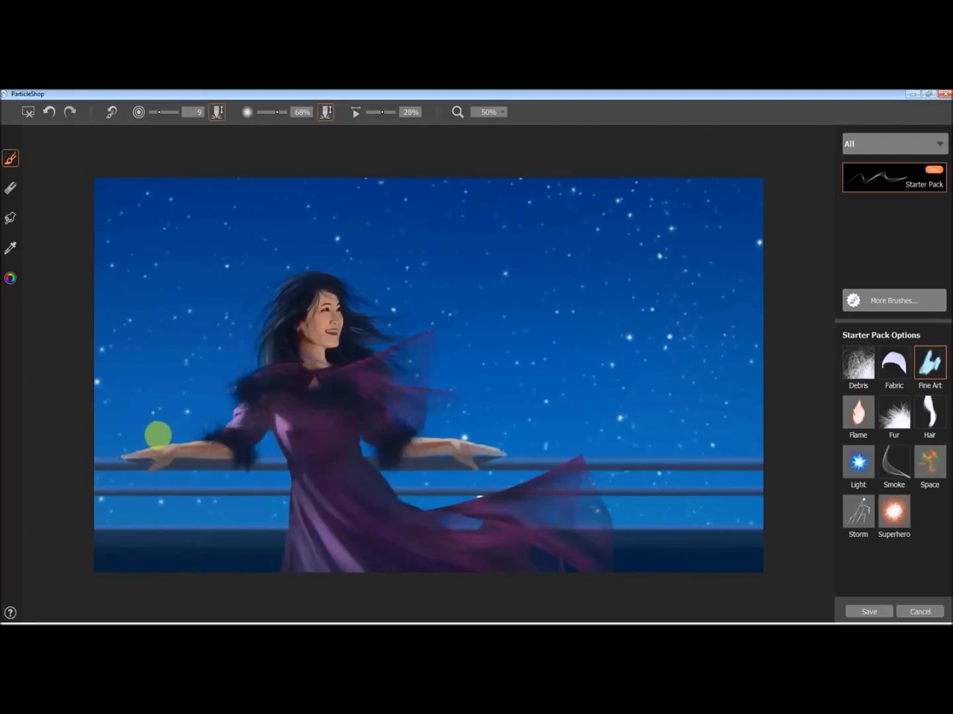
click(11, 250)
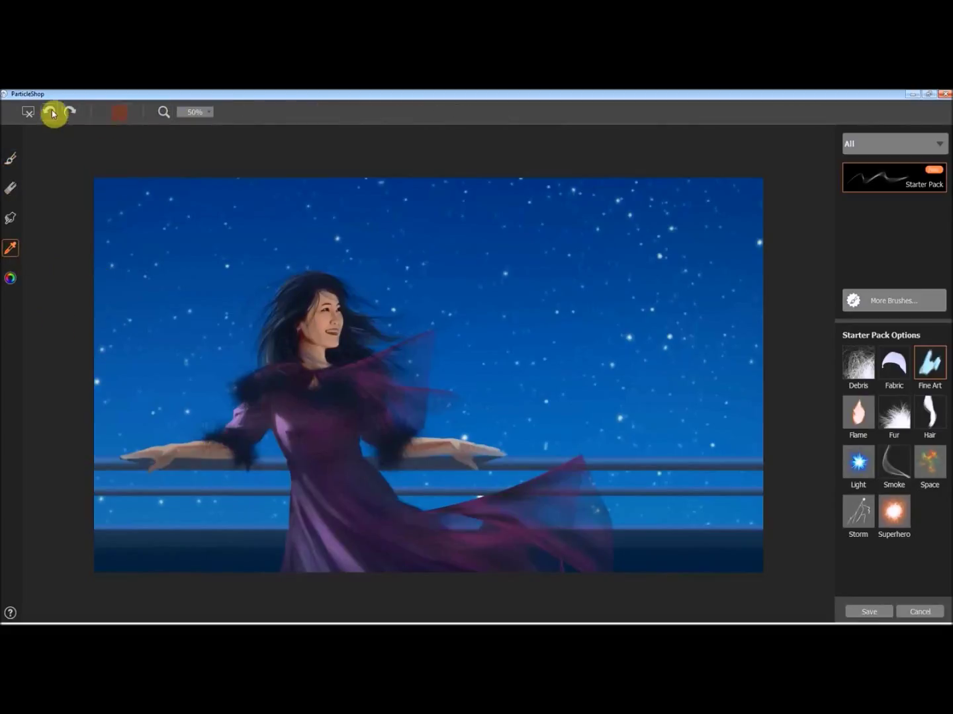
click(10, 158)
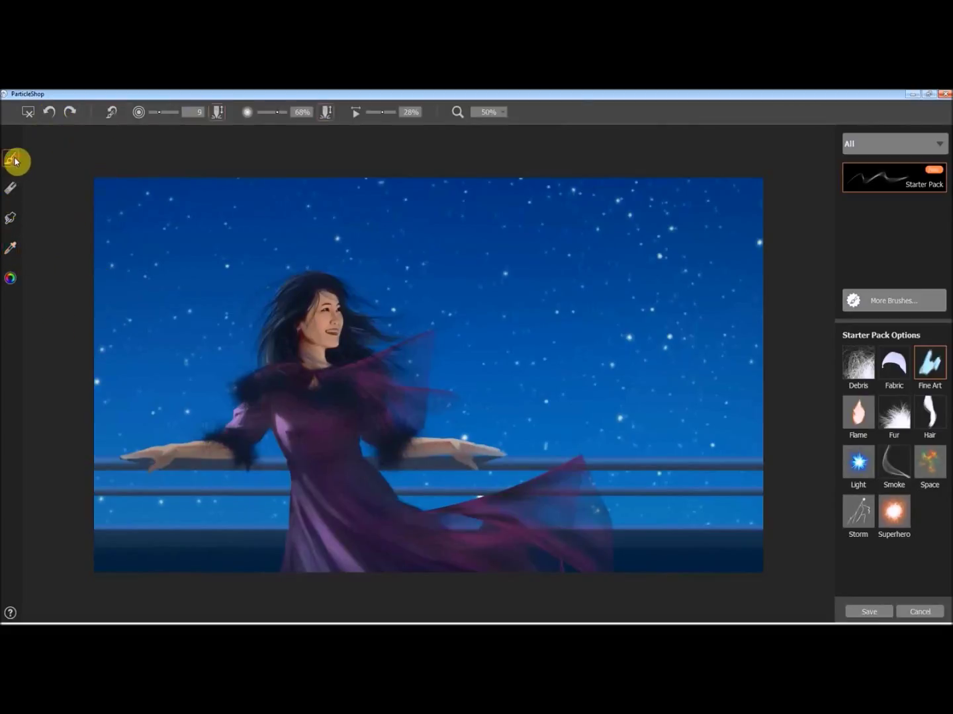
Paint dark nebula clouds across the sky with the Space brush in sampled dark blue, at size 56 and at size 105 with 80% opacity
click(930, 470)
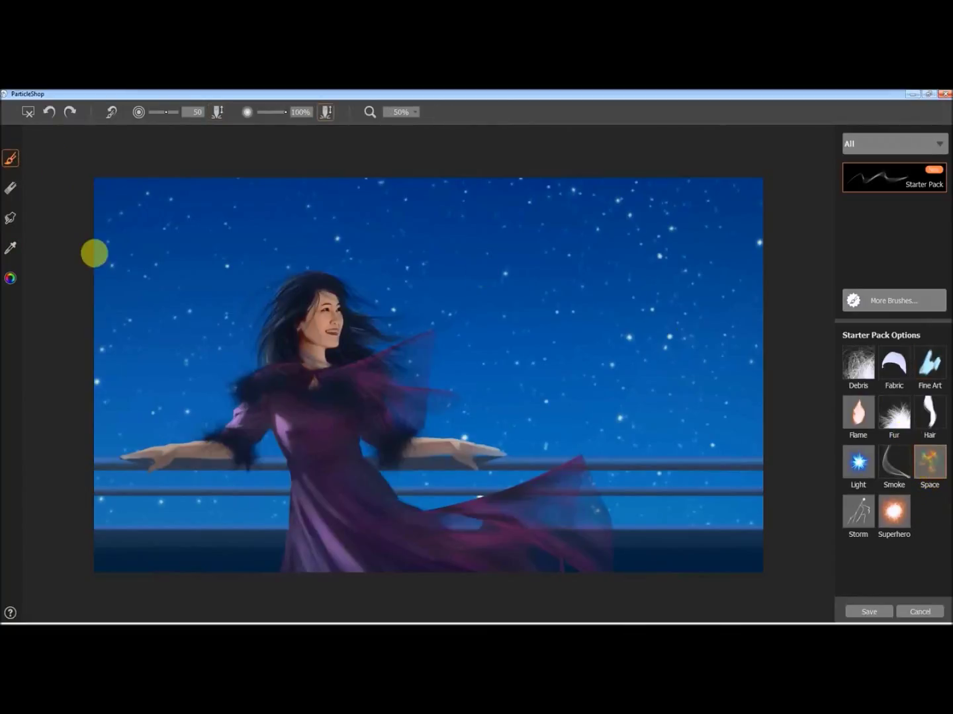
click(11, 249)
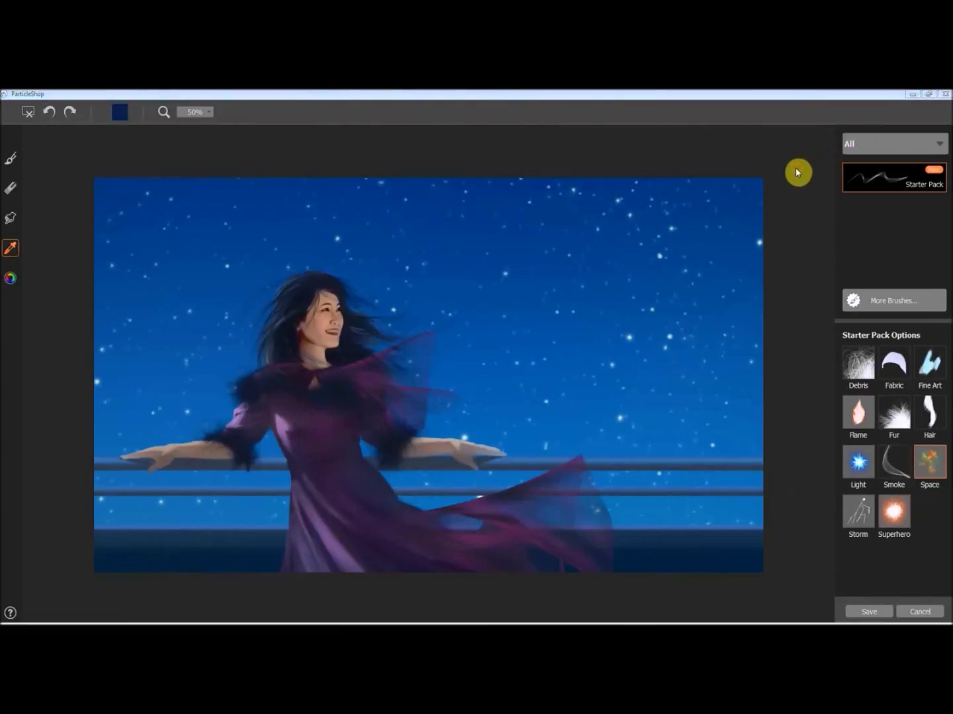
click(11, 159)
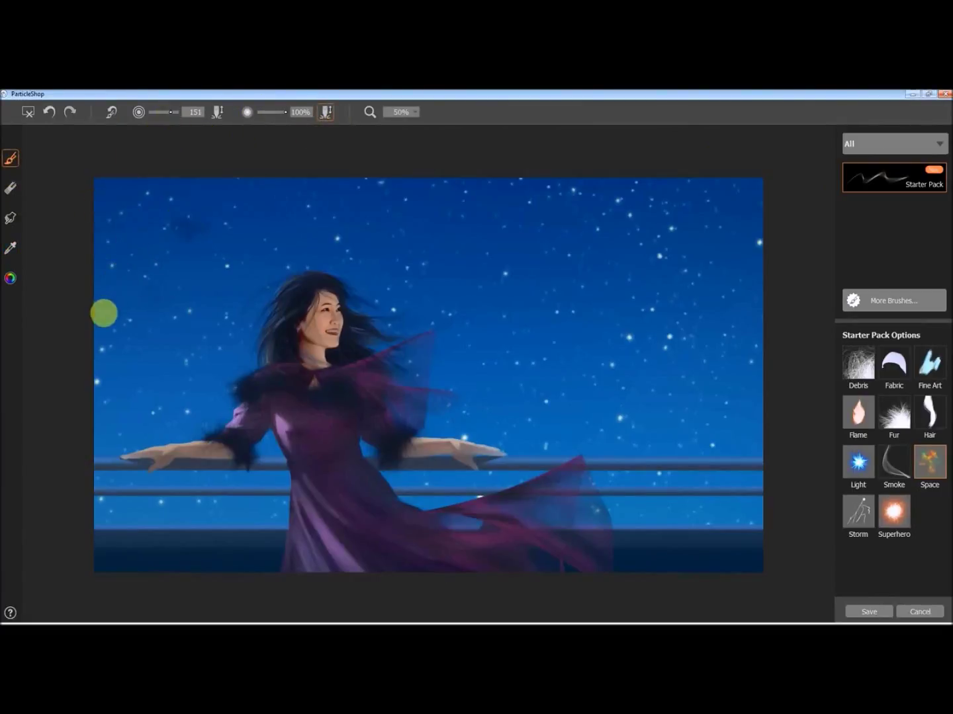
drag(172, 113, 166, 114)
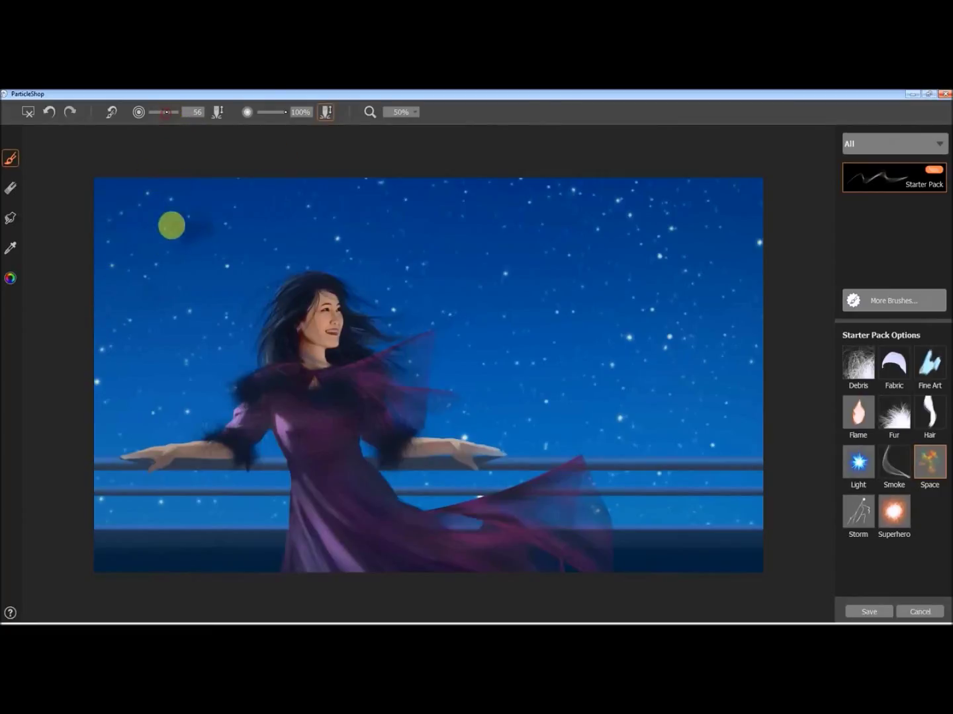
drag(141, 255, 170, 268)
mouse_move(777, 287)
mouse_down()
mouse_move(570, 266)
mouse_move(699, 191)
mouse_move(534, 145)
mouse_move(560, 211)
mouse_move(520, 378)
mouse_move(744, 324)
mouse_move(596, 294)
mouse_move(659, 269)
mouse_up()
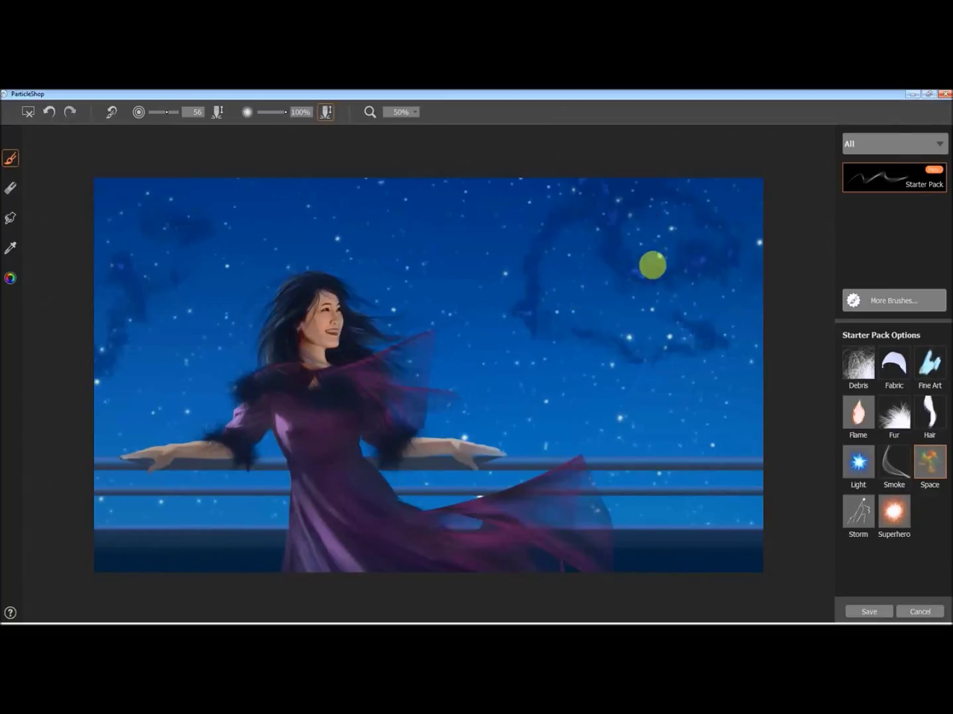
click(169, 113)
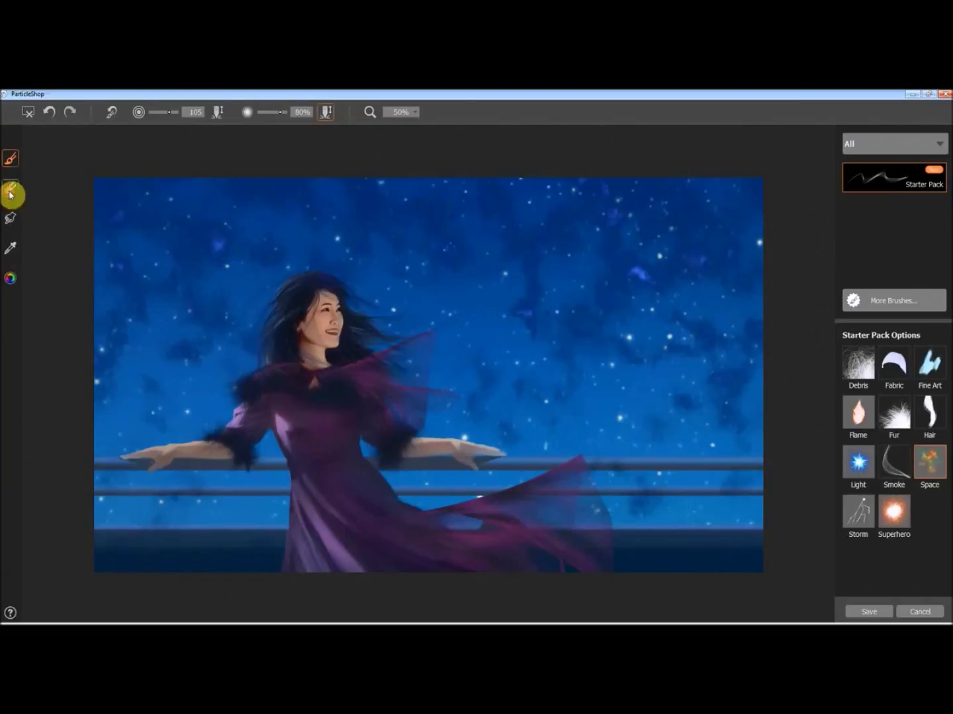
Paint purple nebula patches in the sky with the Space brush at 98% opacity, raising the size to 750 with pen pressure controlling size
click(10, 189)
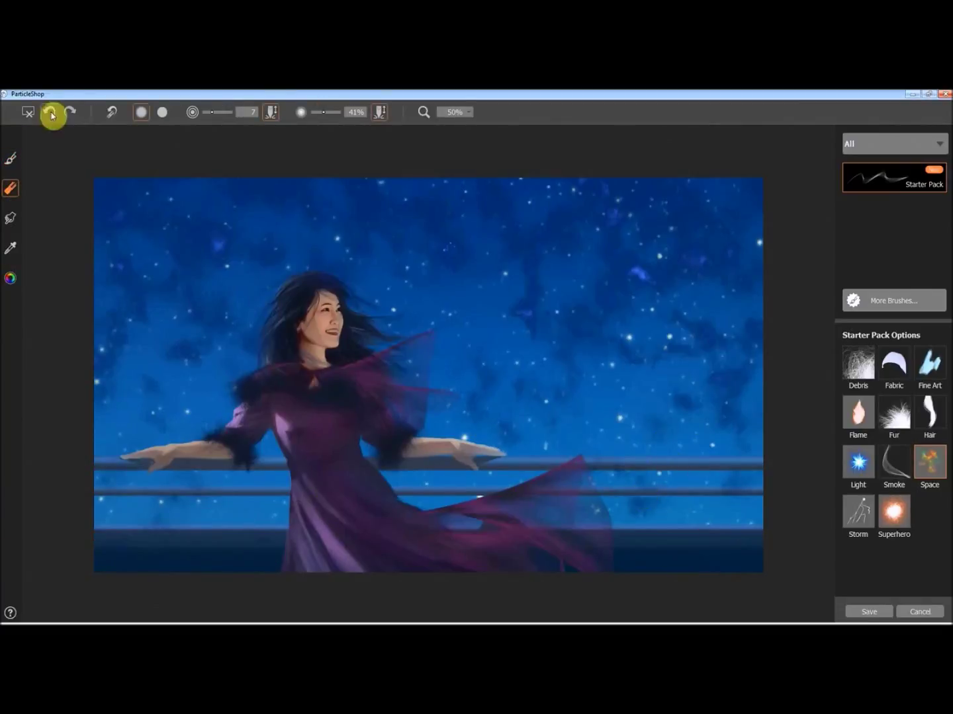
click(858, 463)
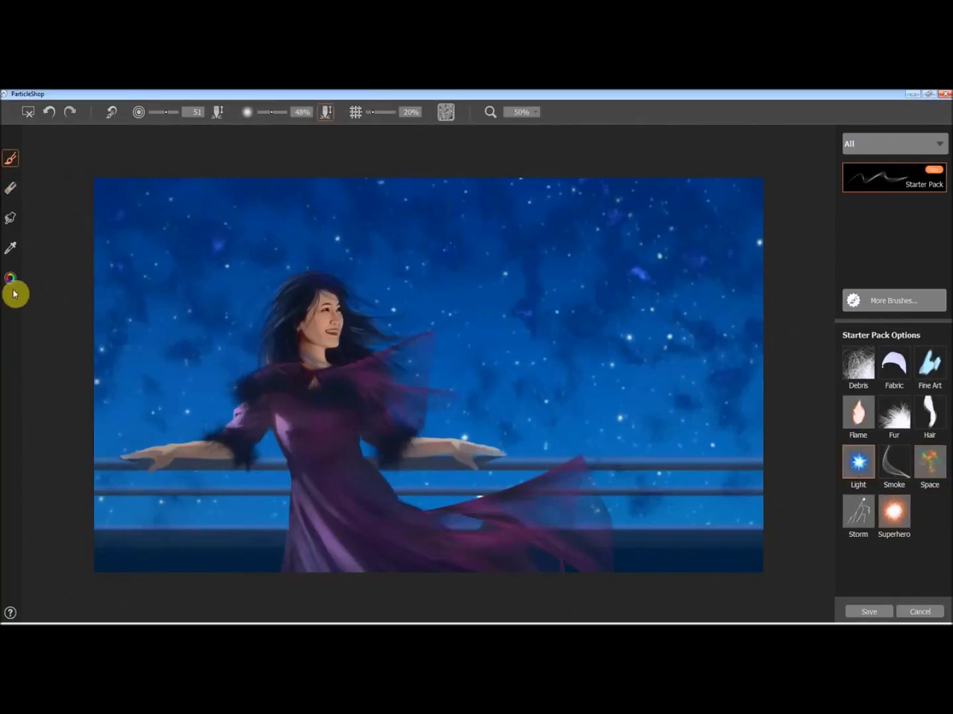
click(930, 458)
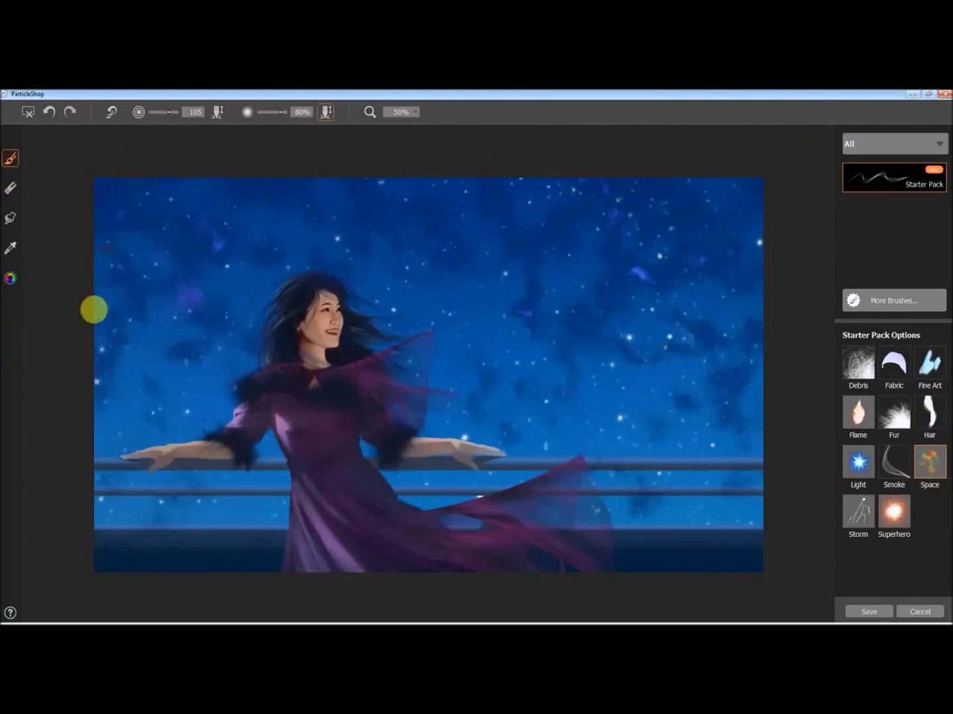
click(176, 114)
click(285, 114)
click(639, 363)
click(219, 113)
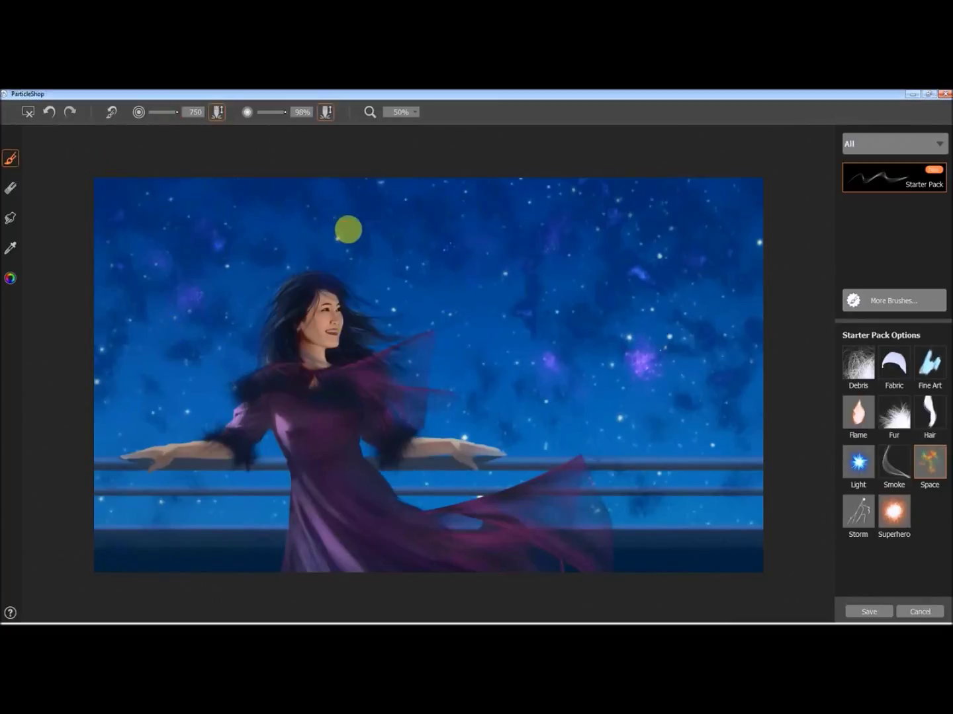
Undo the last Space stroke and dab smaller purple nebula patches above the woman, beside her arms and over the open sky
click(165, 112)
click(51, 111)
click(461, 244)
click(205, 426)
click(572, 437)
click(613, 390)
Blend the bright purple nebula patches into the sky with the smudge tool at size 50 and 40% opacity
key(s)
drag(646, 373, 631, 361)
drag(559, 367, 545, 354)
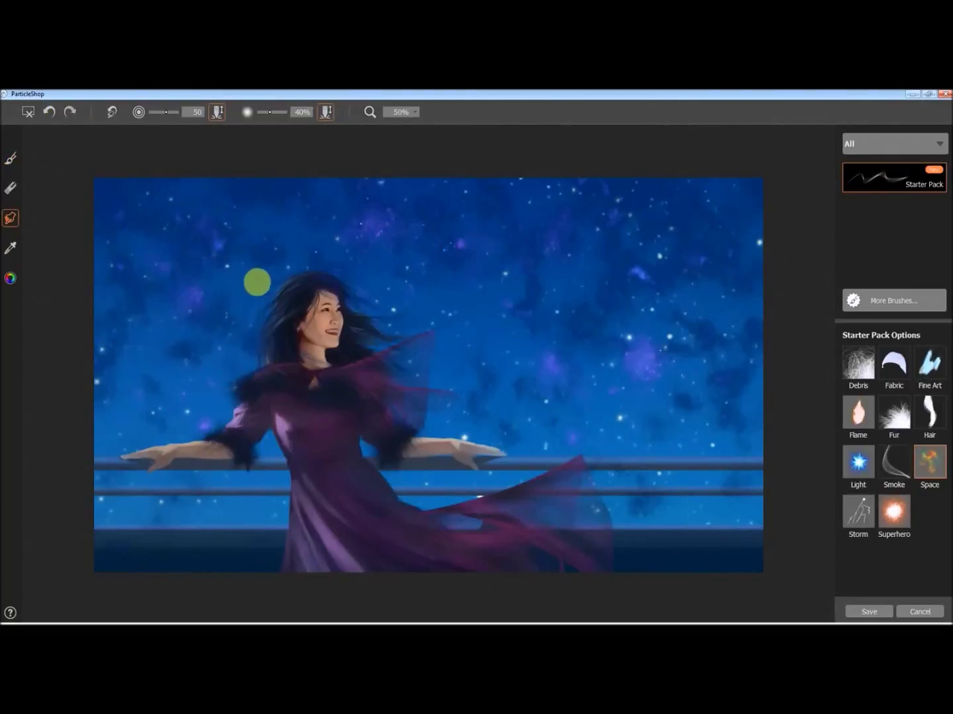
click(61, 118)
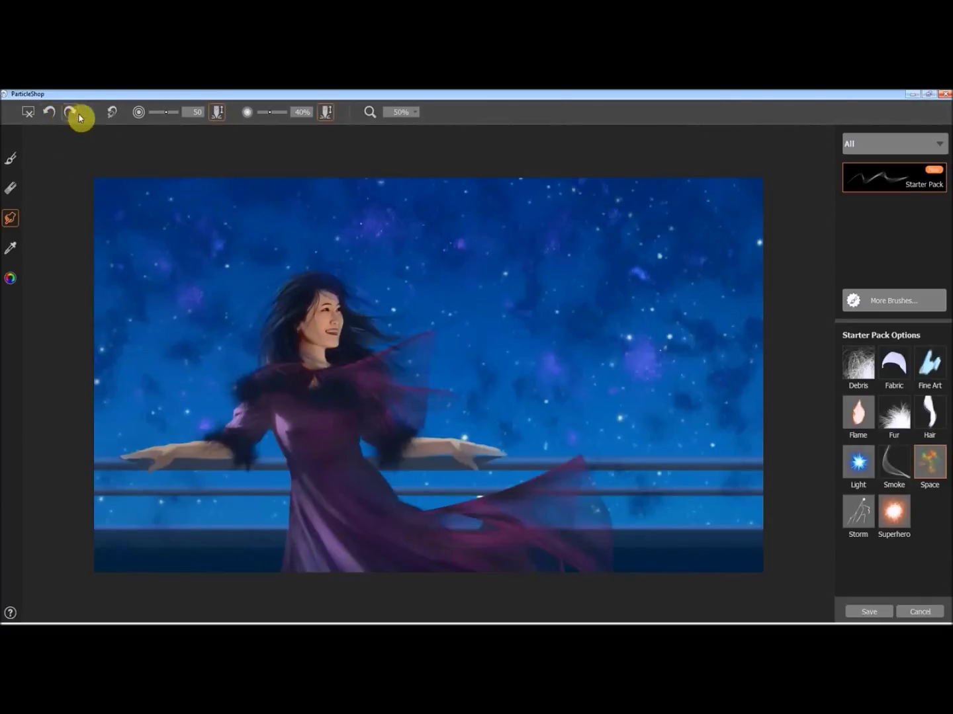
Dab pink and blue nebula spots into the sky with the Space brush at size 92, and smudge the brightest pink one
key(b)
click(169, 112)
drag(304, 203, 277, 247)
click(448, 293)
click(483, 365)
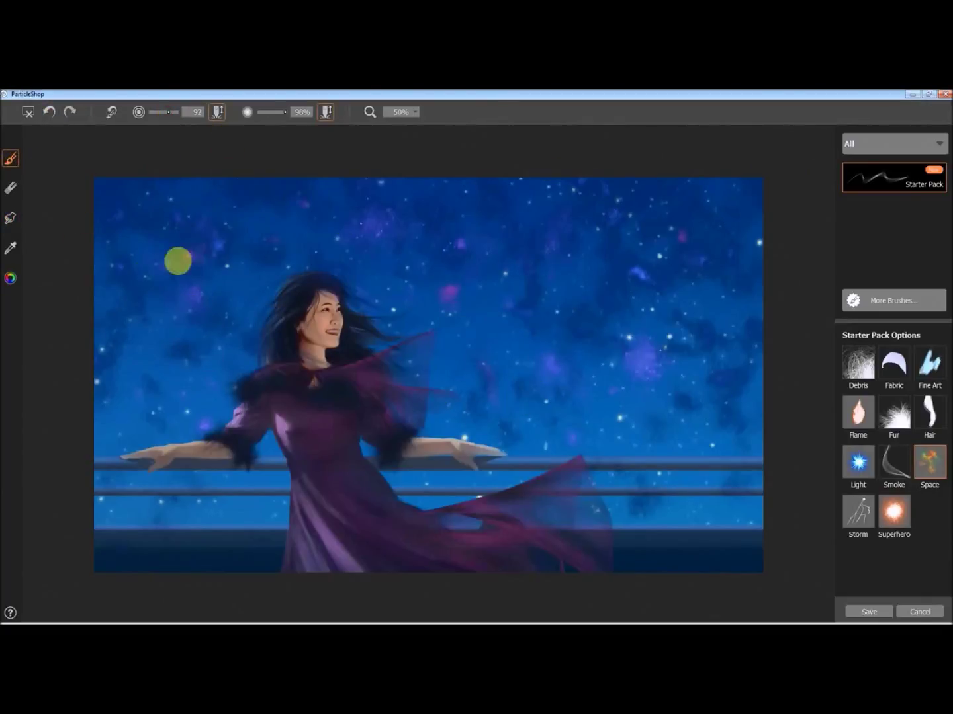
click(10, 217)
drag(450, 289, 451, 301)
key(b)
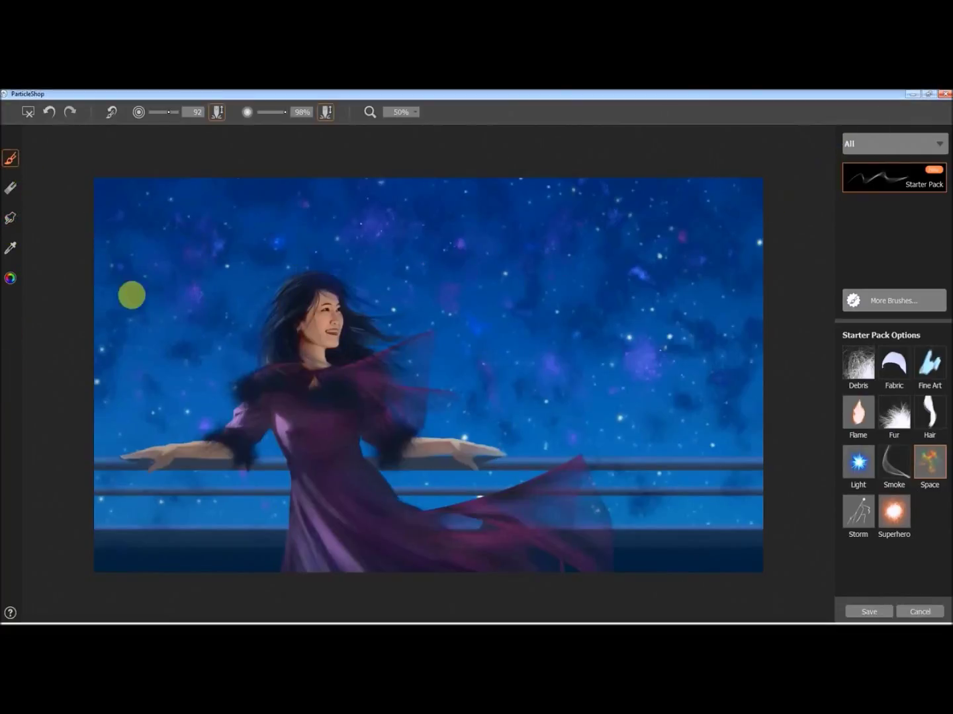
Fade the nebula clouds in the lower sky at 25% zoom with the eraser at size 195 and 41% opacity
click(403, 111)
click(402, 139)
key(g)
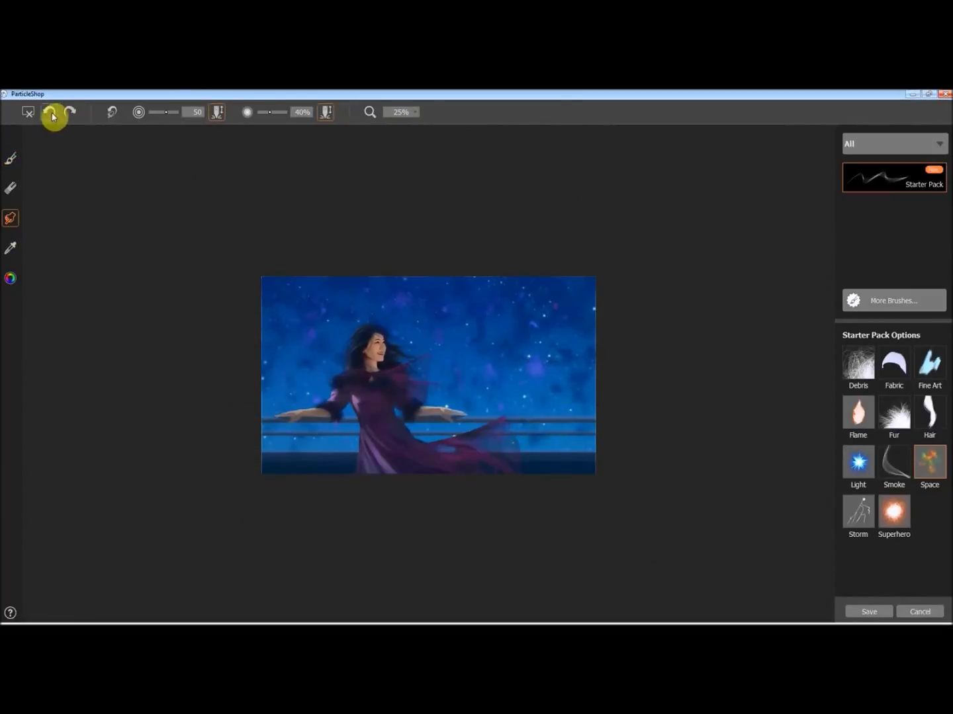
click(10, 191)
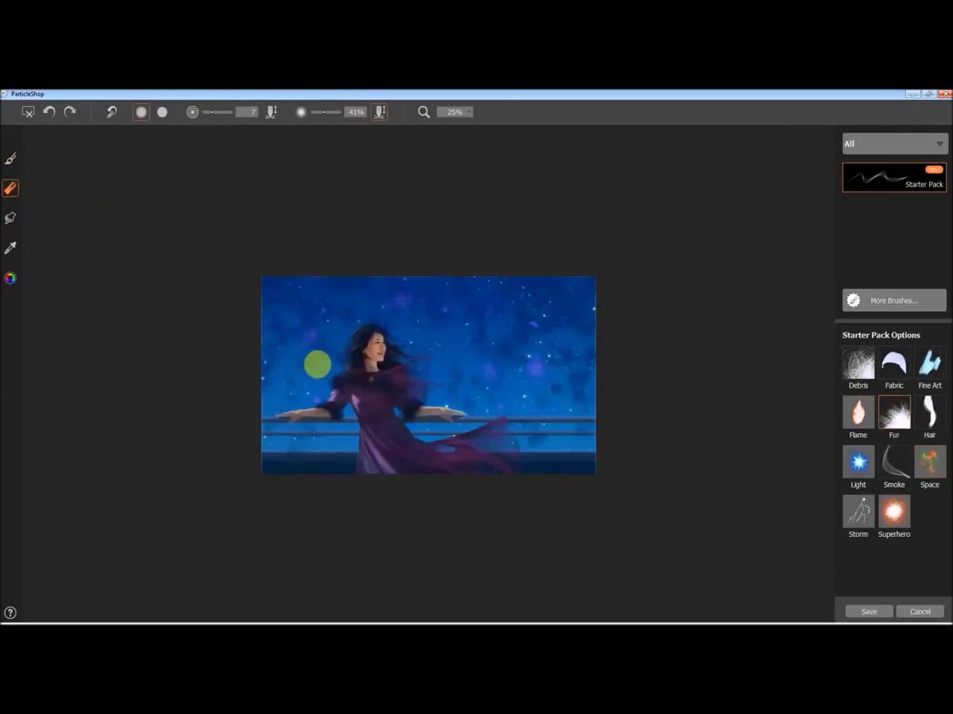
click(227, 112)
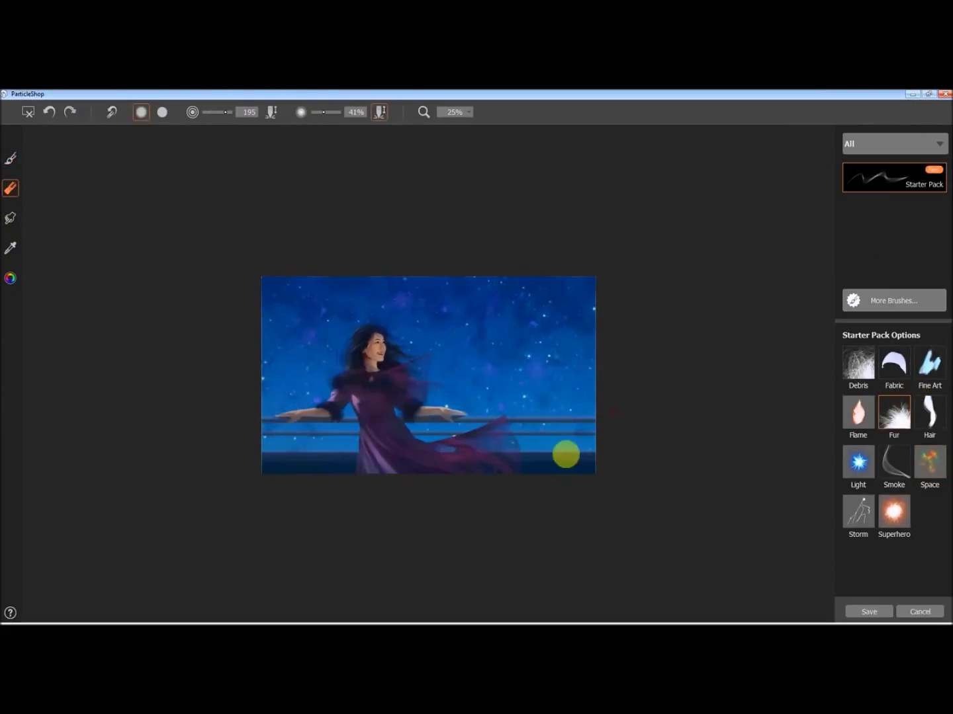
Rebuild soft nebula clouds in the sky with the Space brush in a sampled colour, using sizes 64 and 172
click(14, 249)
click(12, 158)
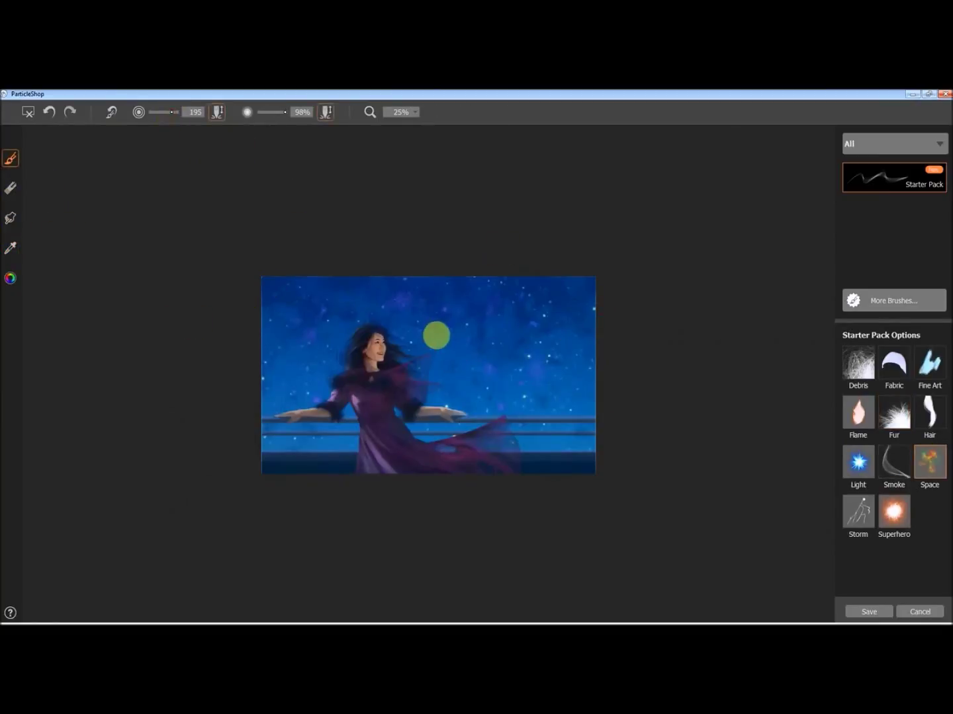
click(167, 112)
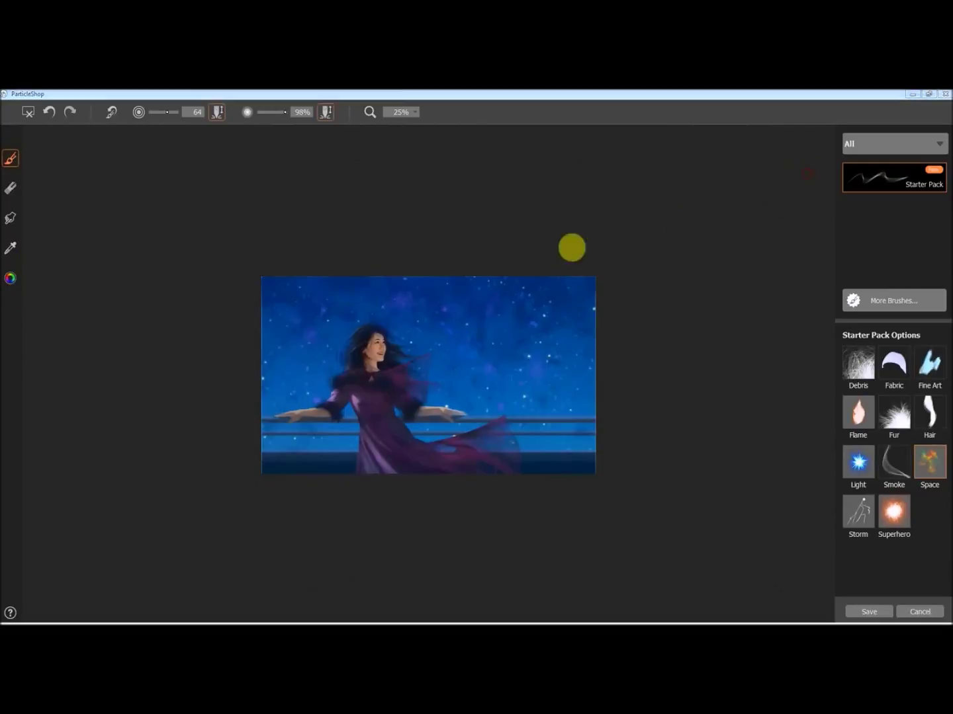
key(bracketright)
key(bracketright)
key(bracketright)
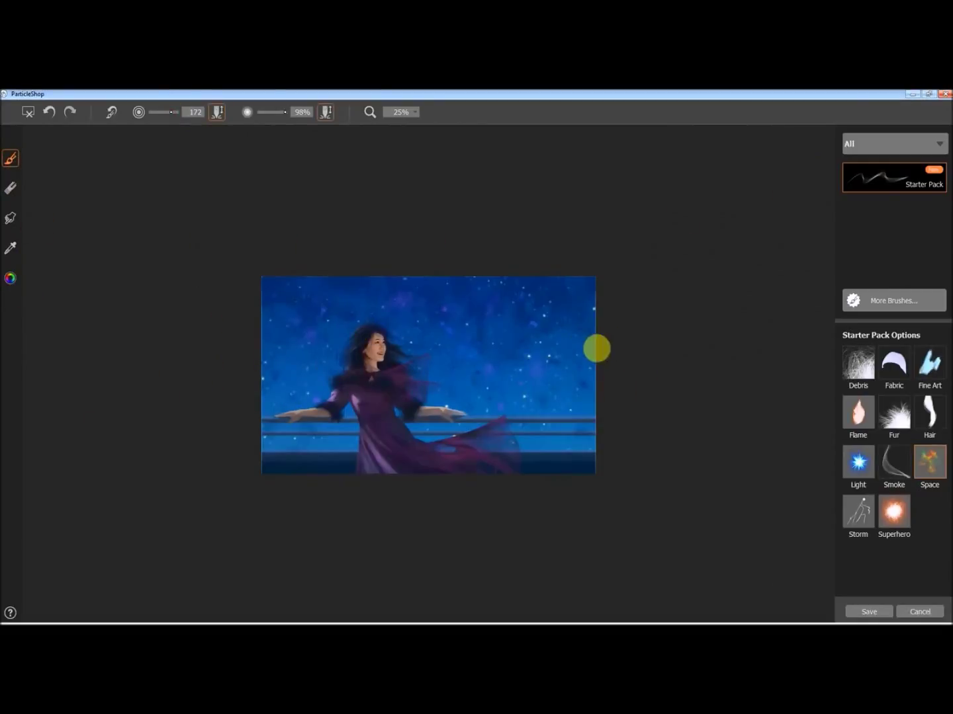
Place glowing cyan stars across the sky with the Light brush at size 51 and 48% opacity, and erase the one beside the hair
click(857, 461)
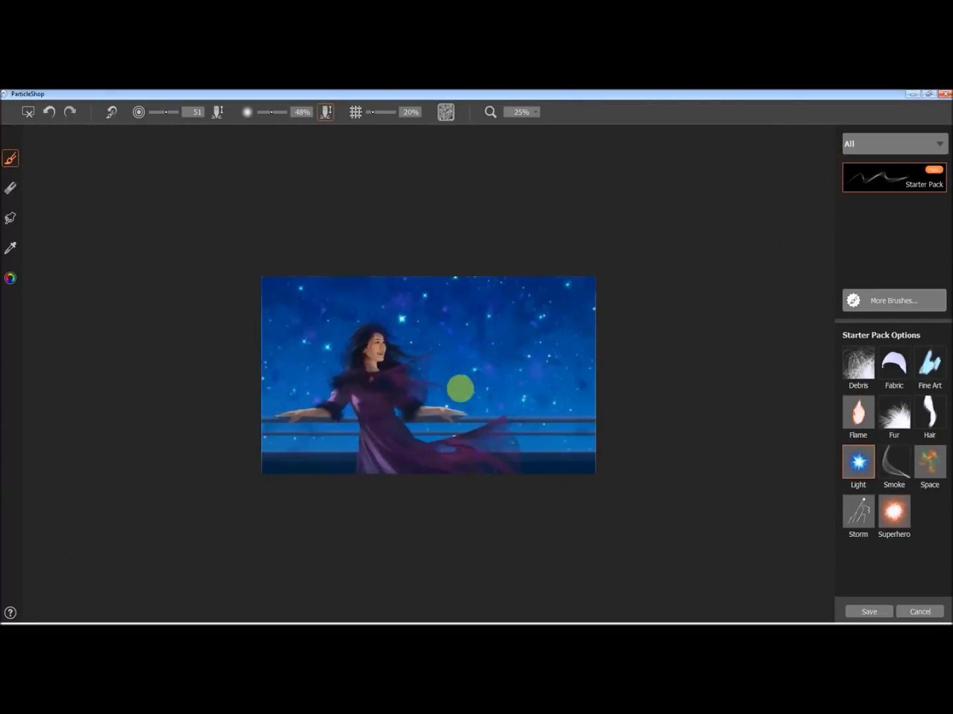
click(10, 188)
drag(327, 348, 303, 344)
Scatter pink and blue stars over the sky with the Light brush at sizes up to 120, and check them at 75% and 50% zoom
key(b)
key(])
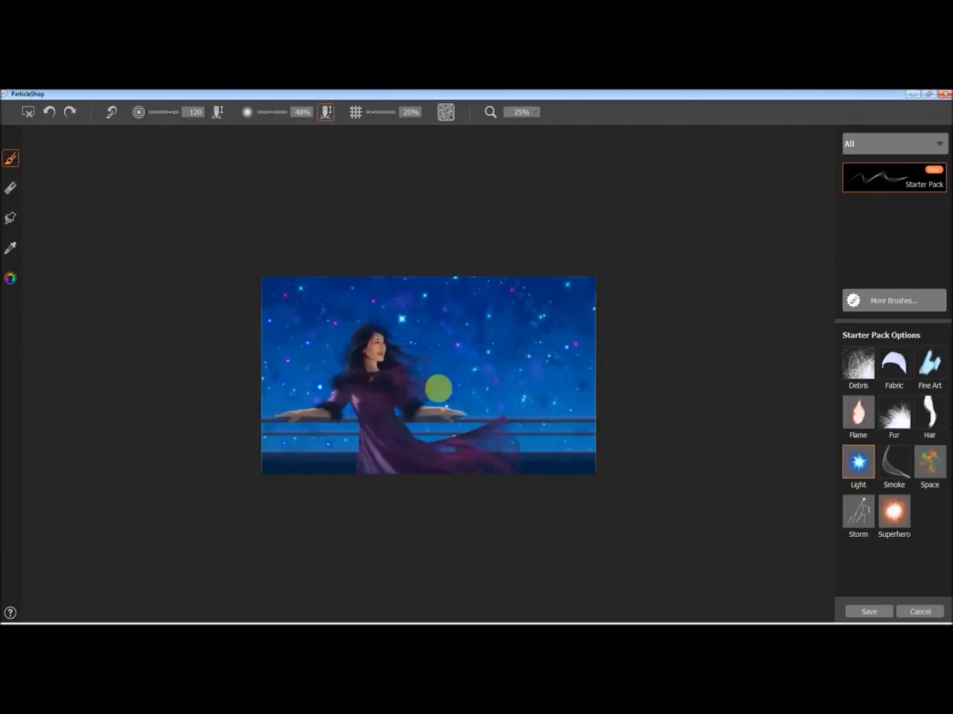
click(533, 112)
click(516, 181)
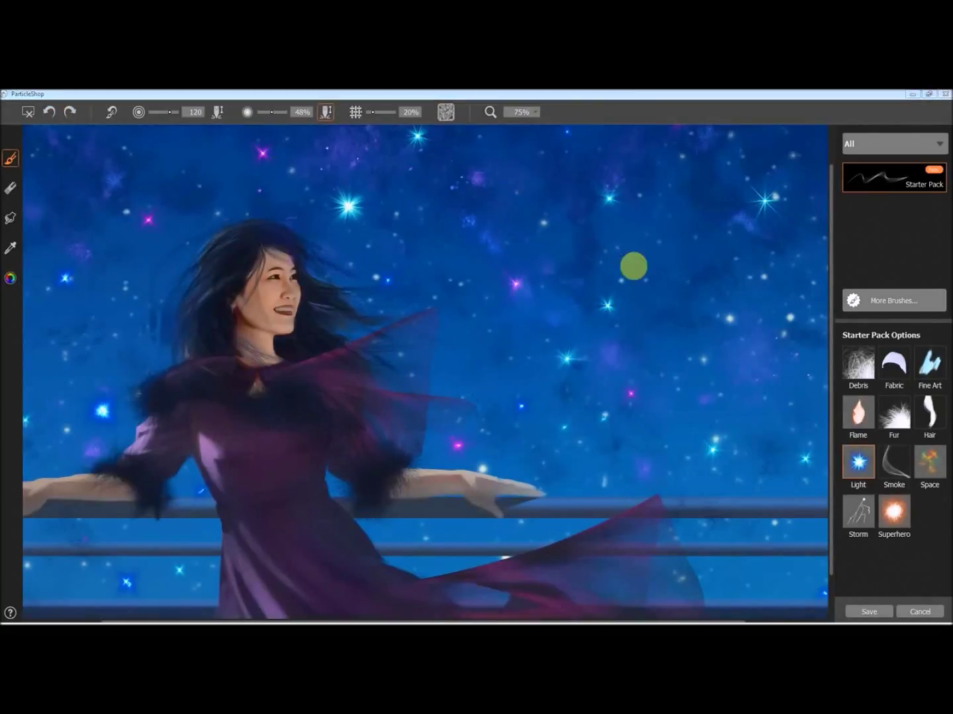
click(533, 112)
click(520, 165)
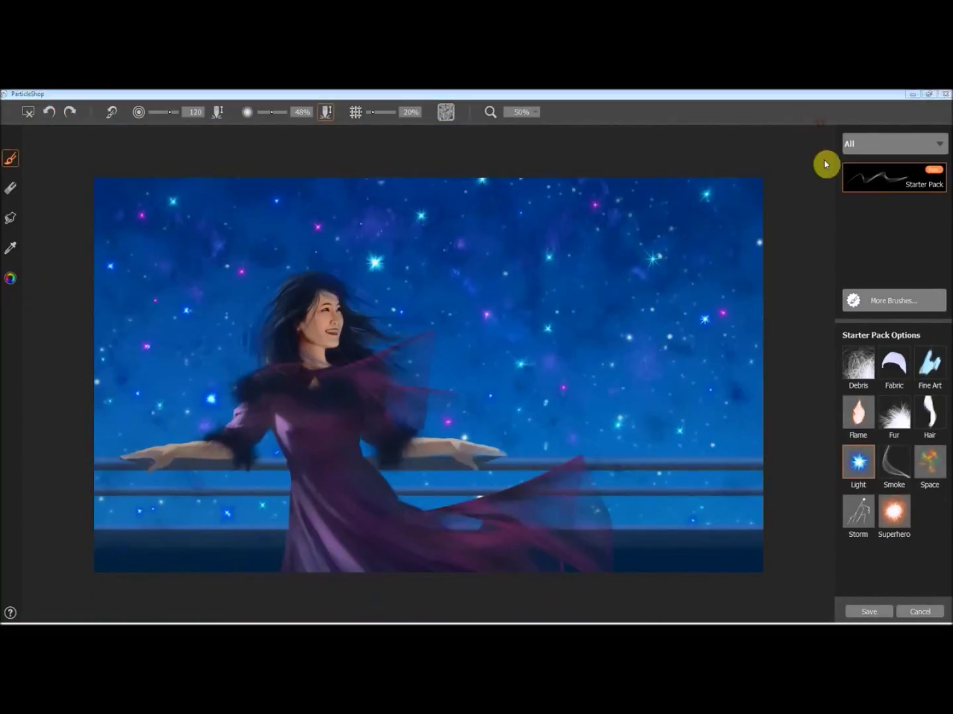
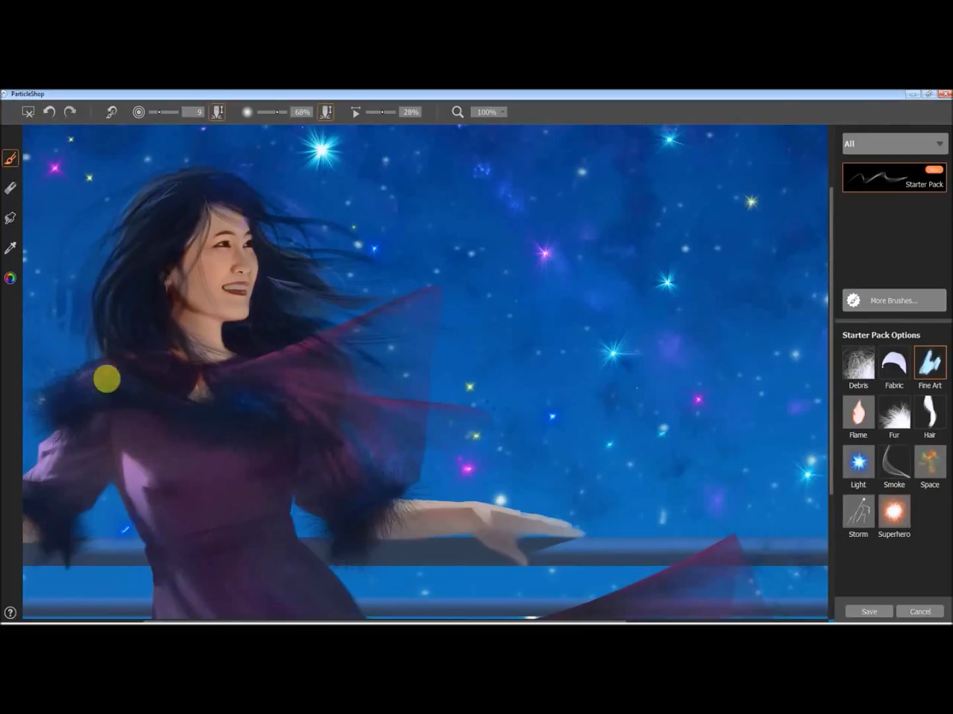
Touch up the woman's neck and the hand on the railing with the Fine Art brush in sampled colours, at sizes 9 and 6 and 57% opacity
click(10, 246)
click(190, 305)
click(10, 159)
click(10, 247)
click(182, 297)
click(11, 159)
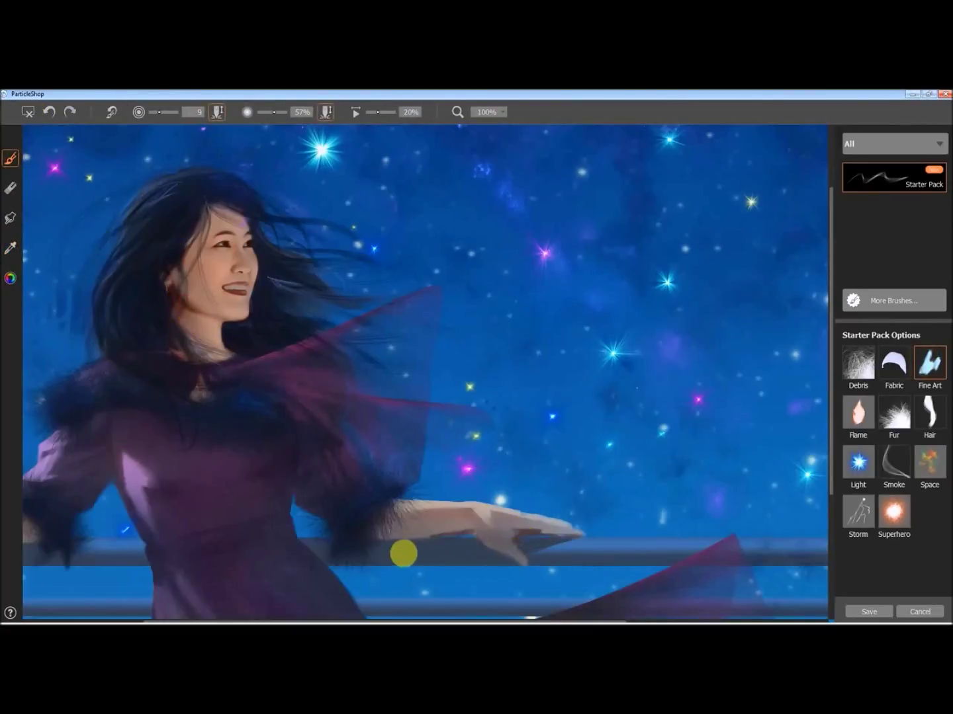
click(158, 113)
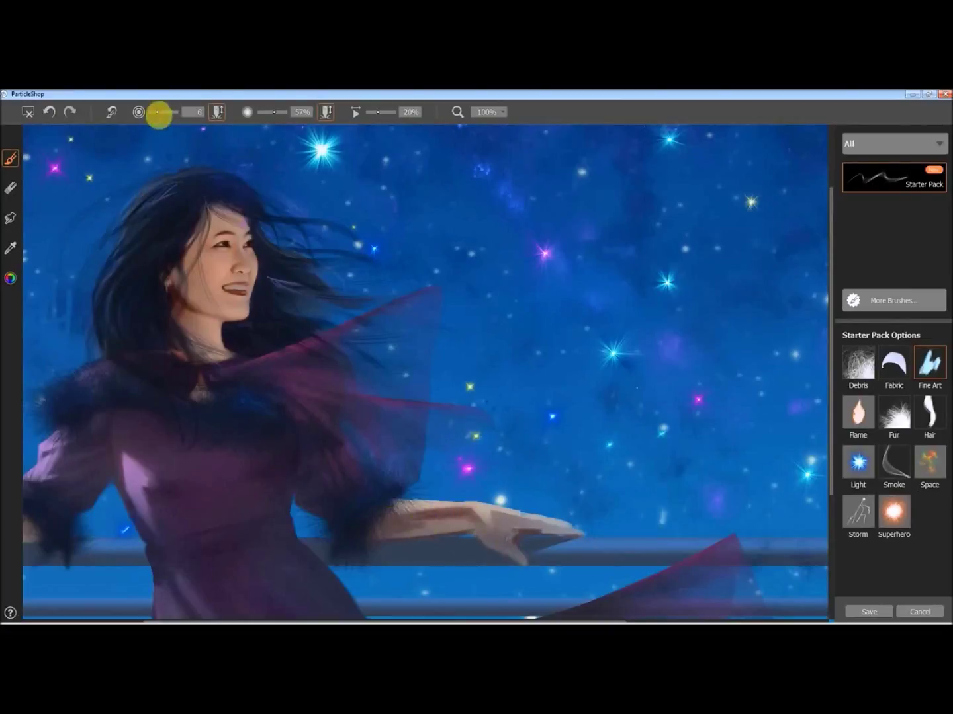
Smooth the shadow under the hand on the railing with the blending tool at size 27 and 61% opacity
click(10, 219)
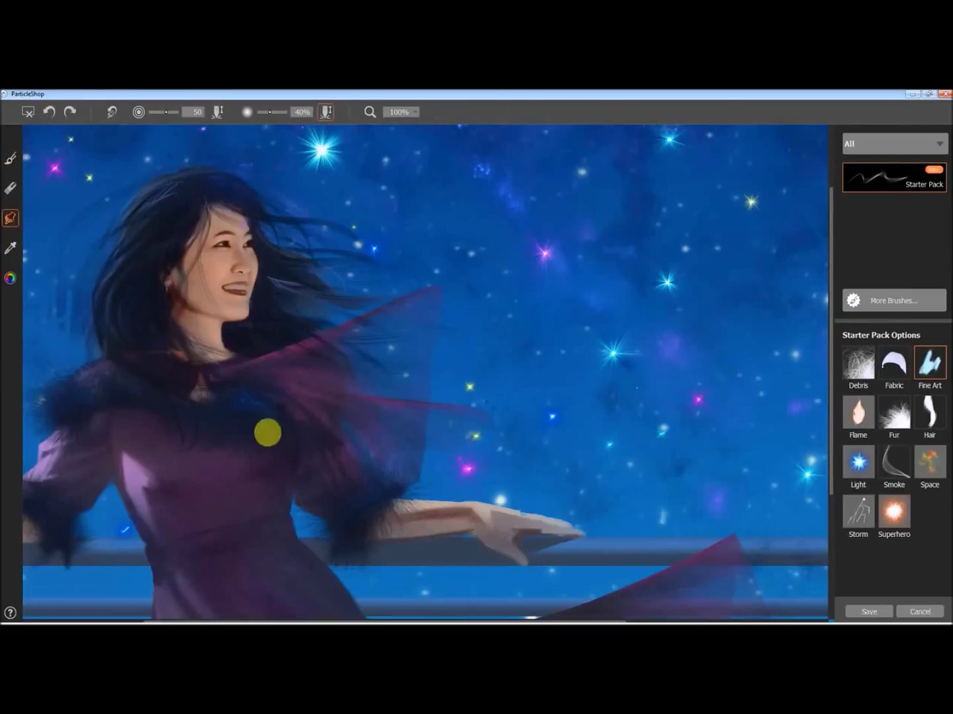
click(275, 112)
drag(516, 530, 563, 537)
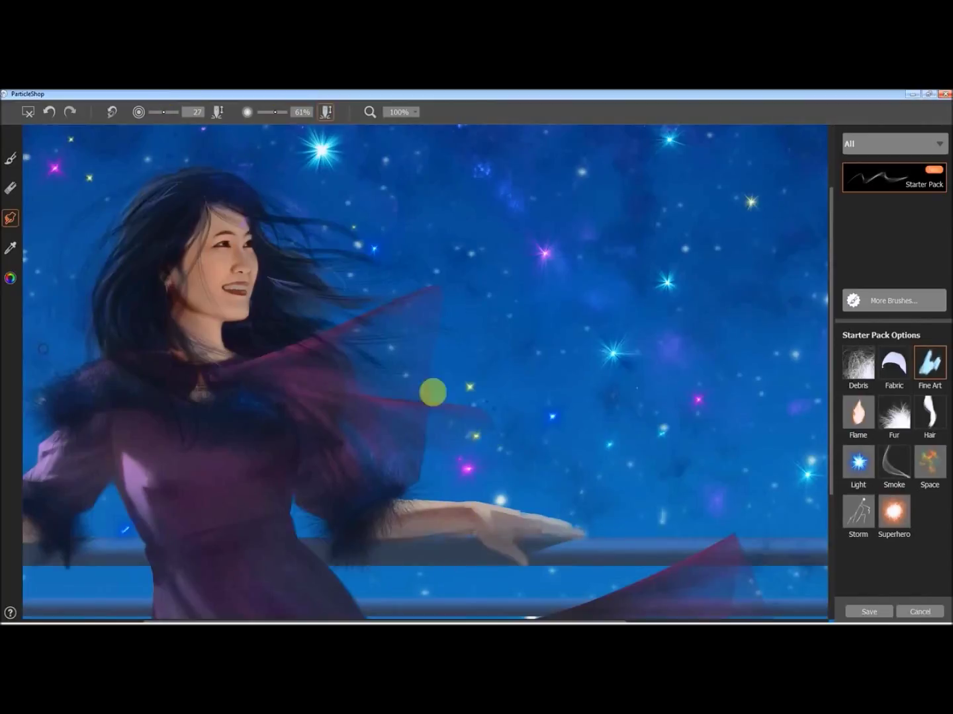
mouse_move(582, 533)
mouse_down()
mouse_move(496, 517)
mouse_move(383, 540)
mouse_move(410, 537)
mouse_up()
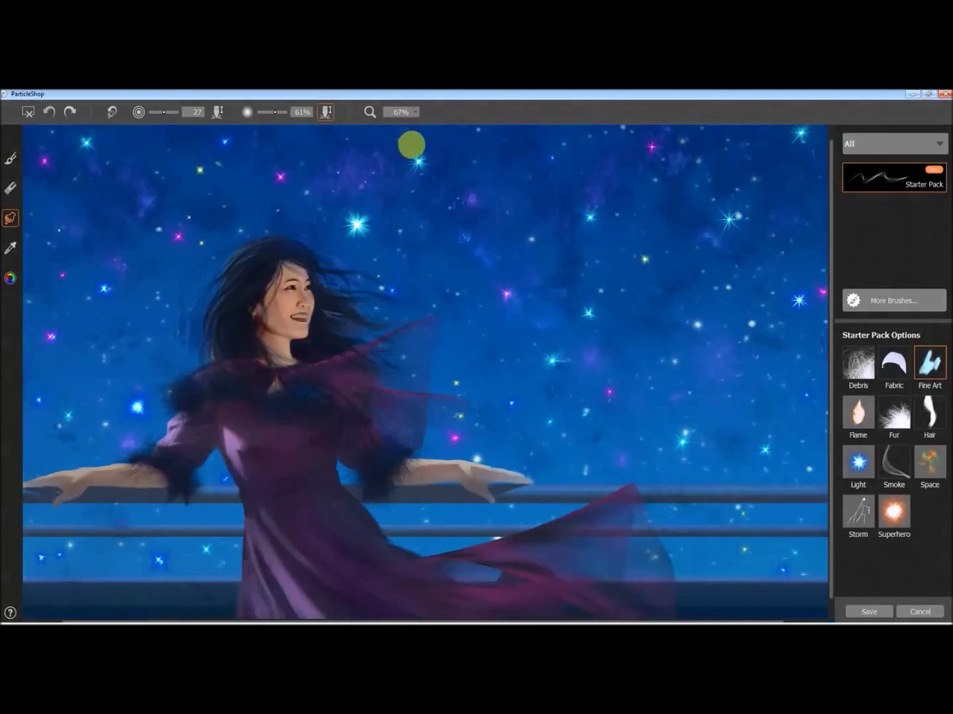
Soften the bright cyan stars above and beyond the wind-blown hair with the blending tool at size 27 and 61% opacity
click(401, 111)
click(397, 149)
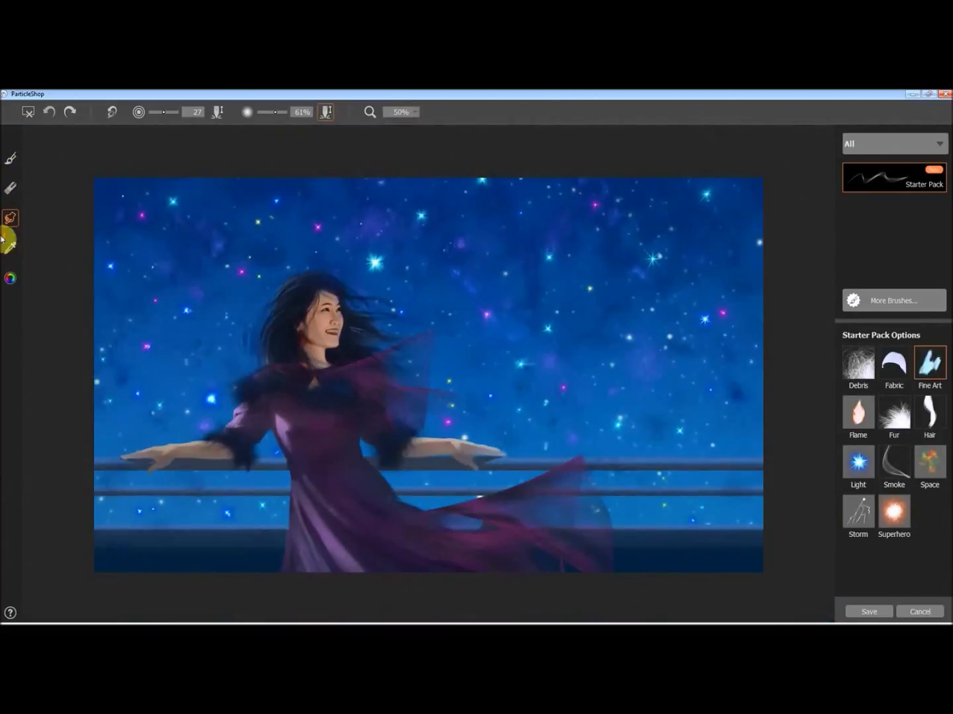
click(10, 158)
click(7, 222)
click(400, 112)
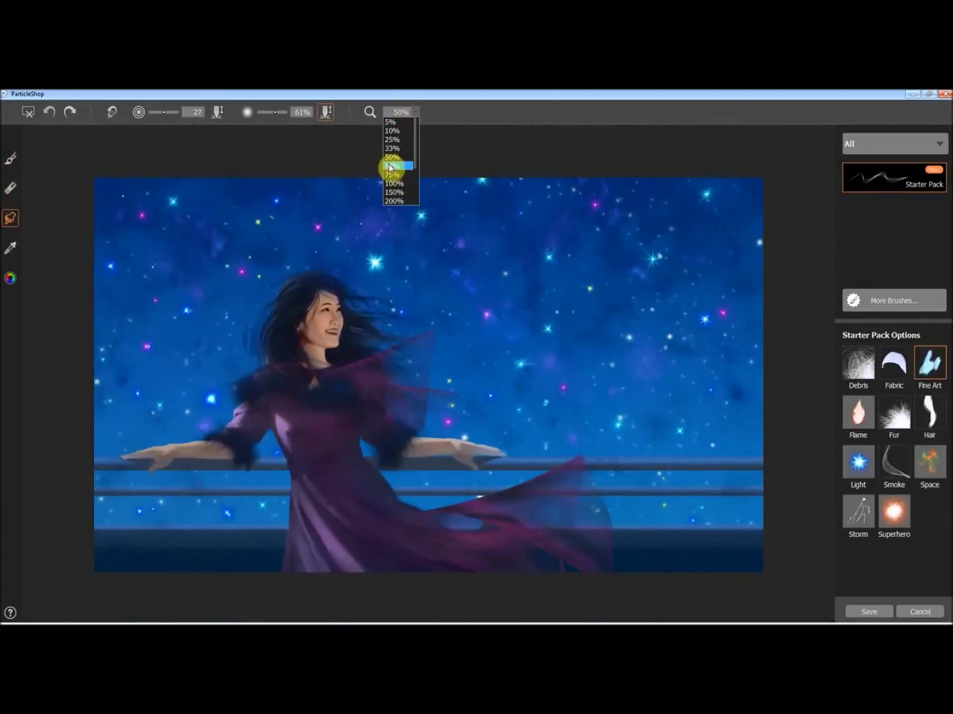
click(391, 165)
click(401, 112)
click(395, 182)
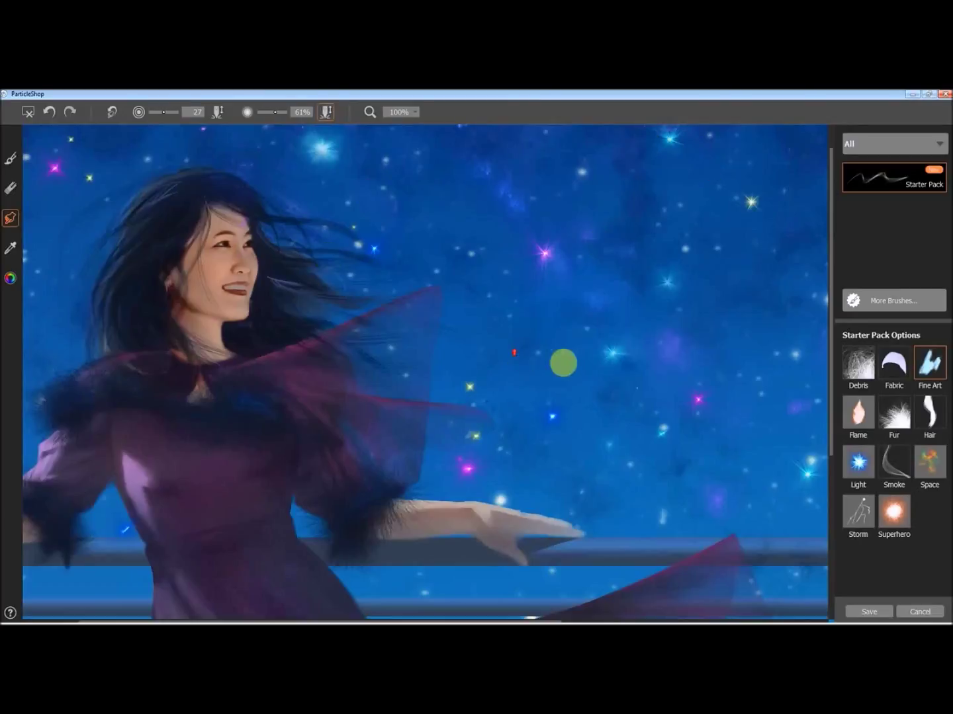
Soften the glowing stars behind the woman's back and in the upper sky, and check the picture at 67% and 50% zoom
drag(546, 621, 387, 621)
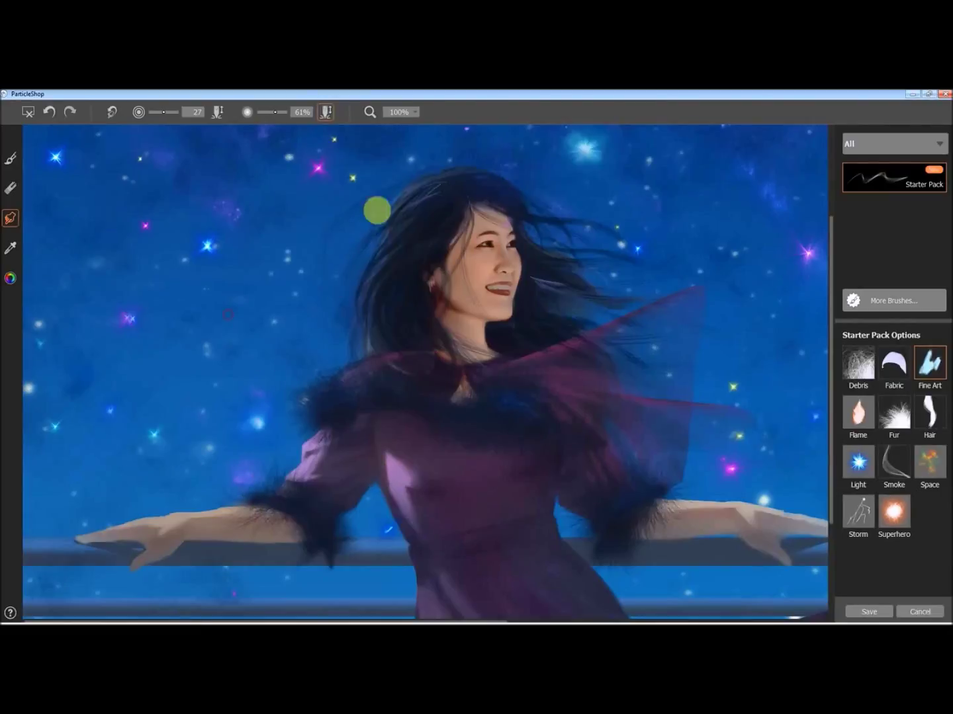
drag(830, 224, 831, 135)
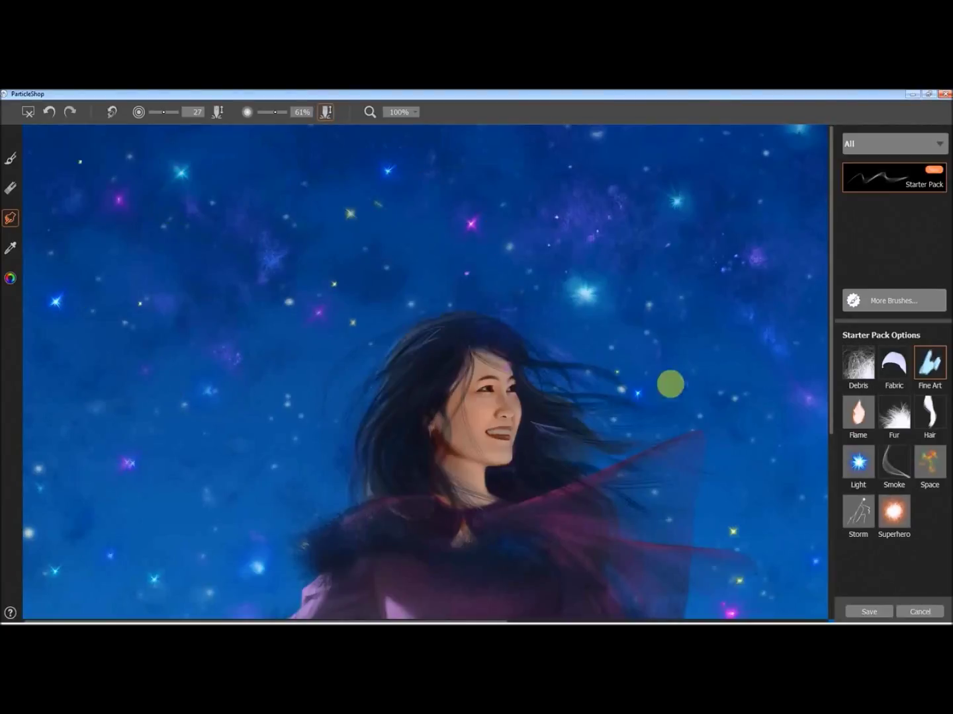
click(401, 112)
click(395, 185)
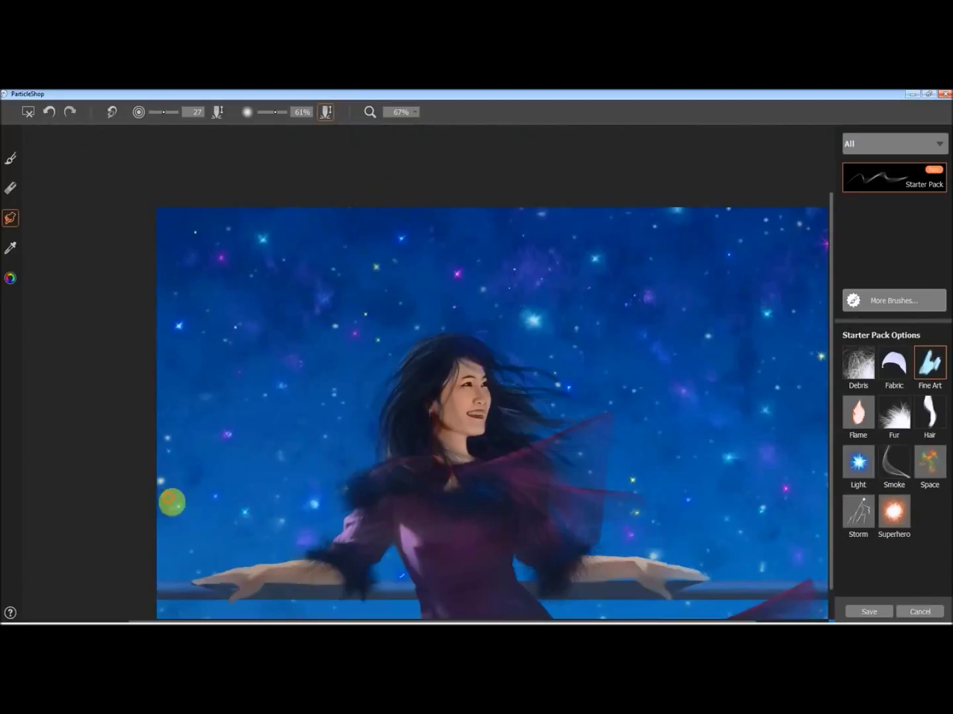
click(622, 619)
drag(621, 619, 703, 618)
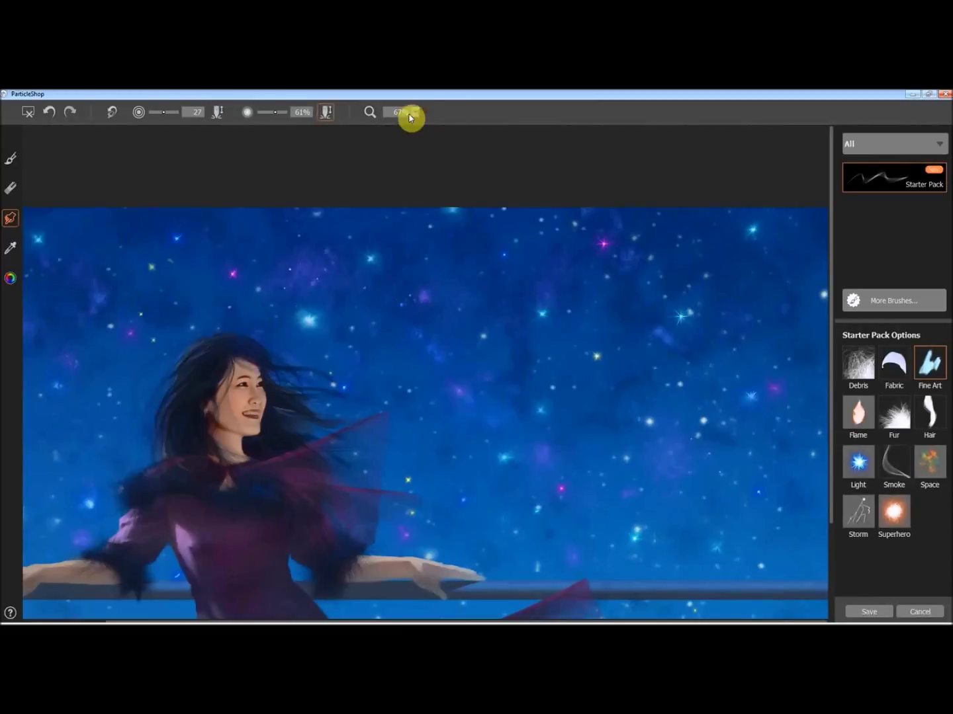
click(412, 115)
click(402, 184)
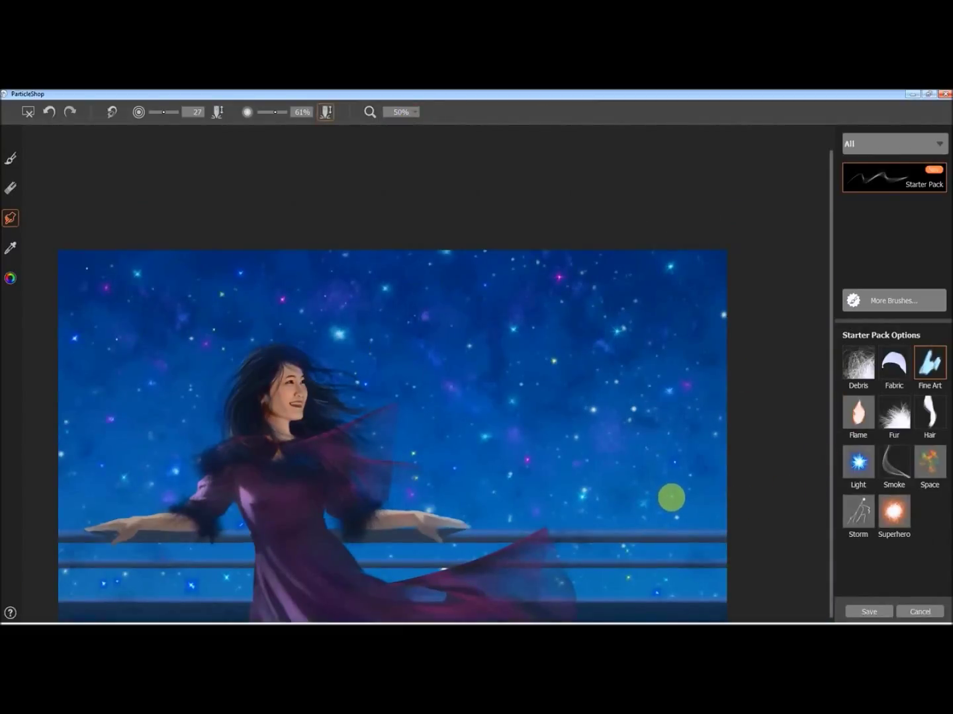
Undo the small Fine Art stroke, retouch the dress around the waist at size 39 and 57% opacity, and check it at 33% zoom
click(10, 162)
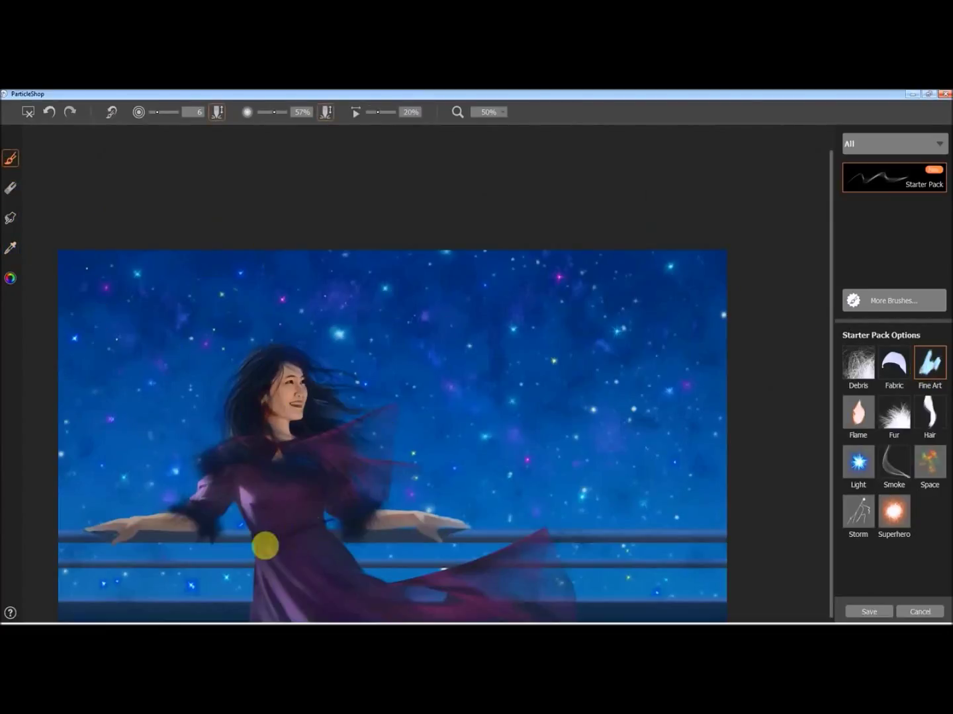
click(50, 112)
click(165, 111)
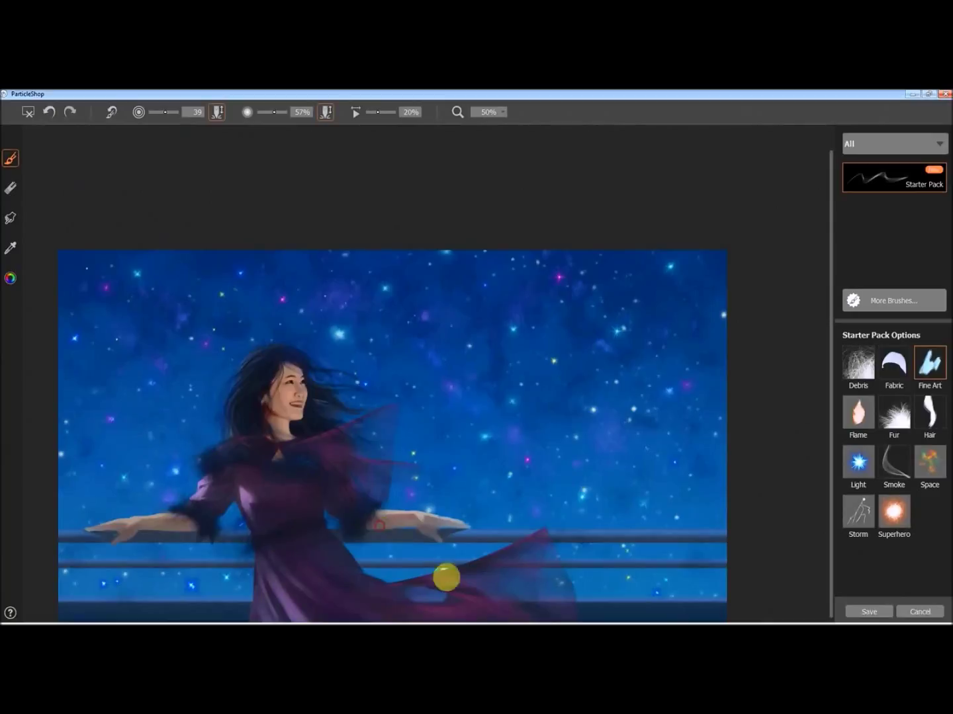
click(499, 122)
click(485, 150)
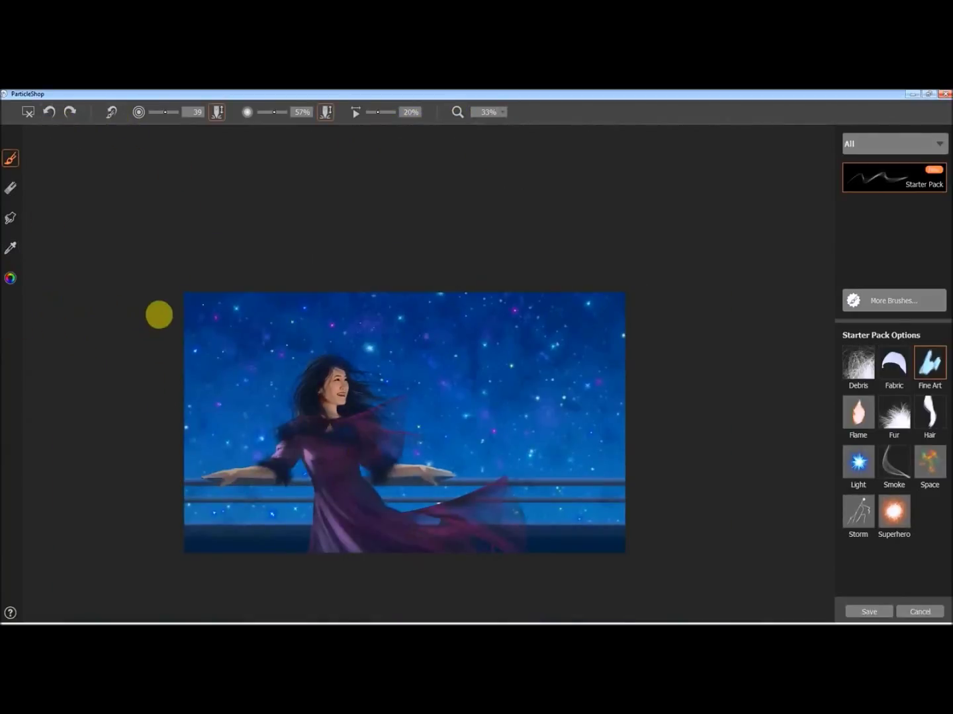
Choose the Fabric brush, set its opacity to 72% and view the picture at 50% zoom
click(897, 410)
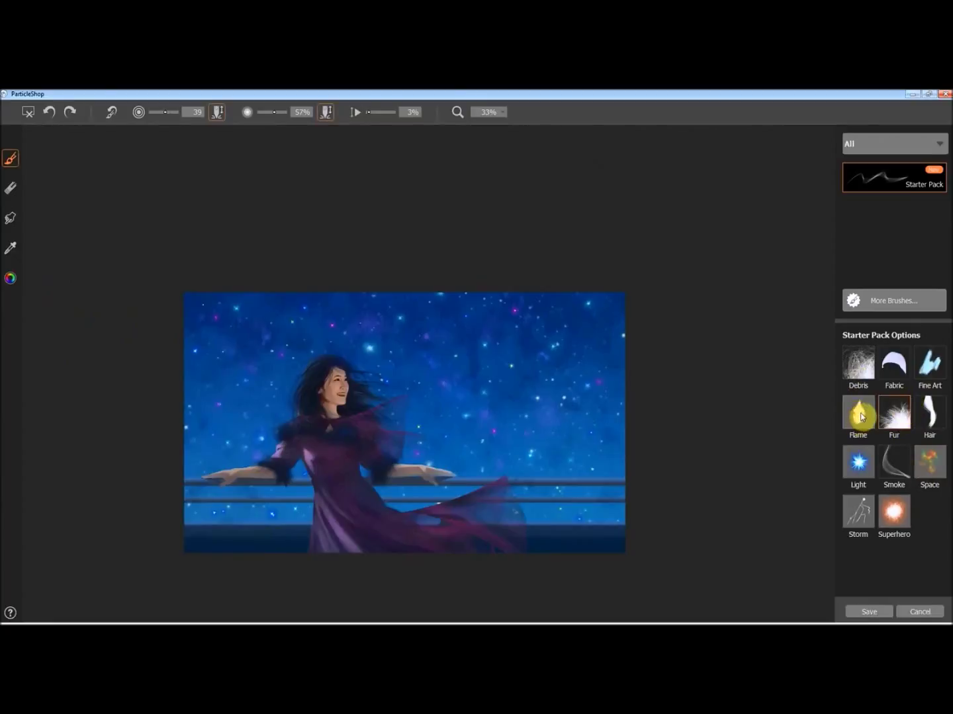
click(894, 363)
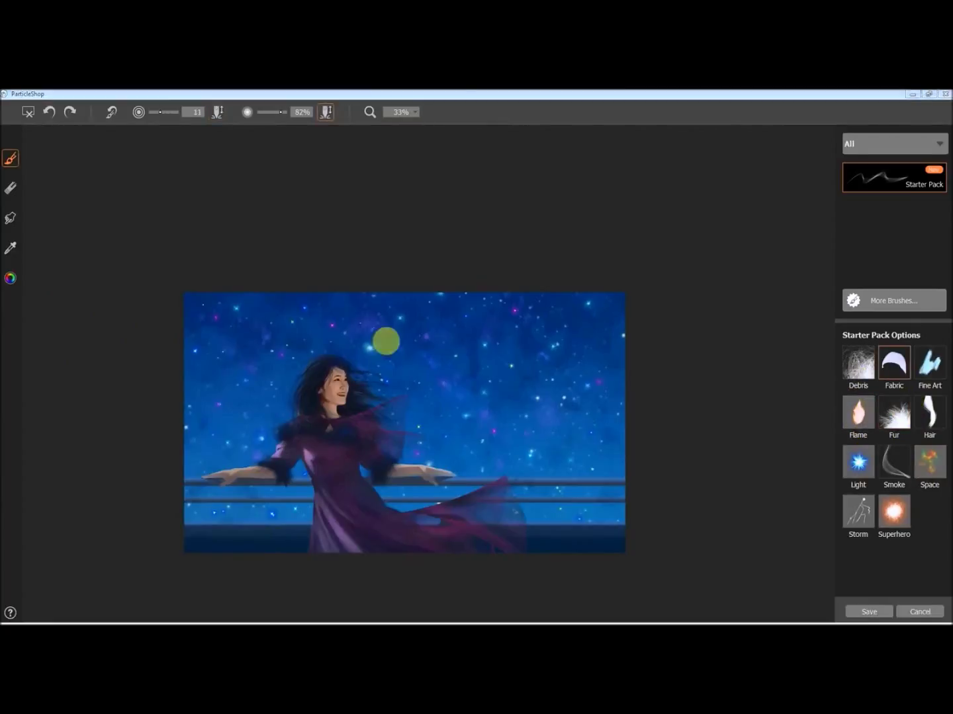
click(277, 113)
click(414, 112)
click(397, 154)
drag(829, 211, 833, 272)
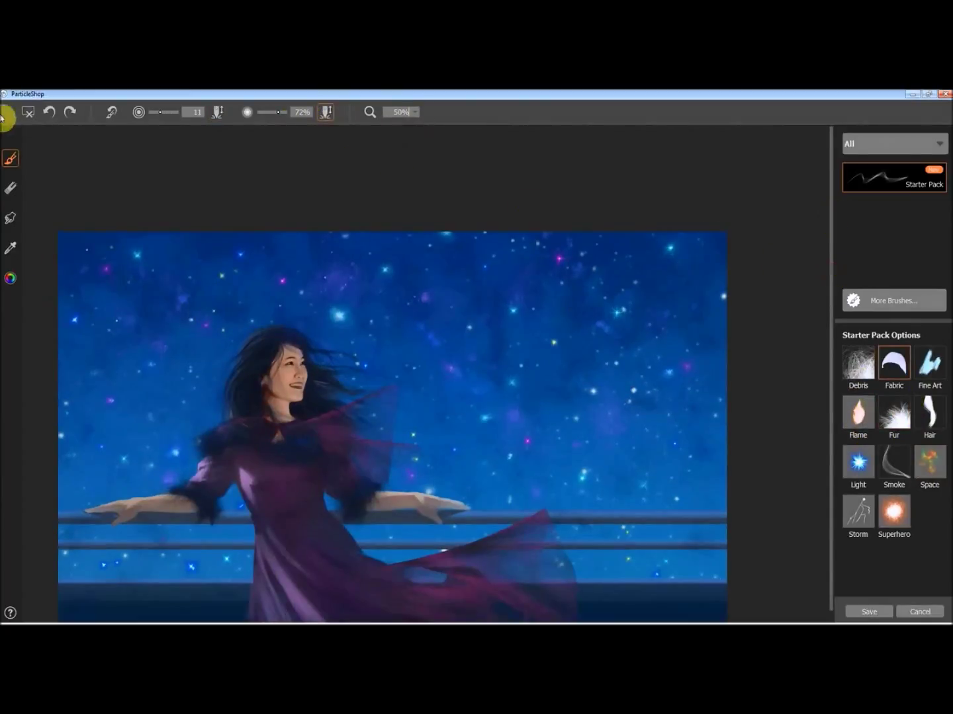
Save only the brushstrokes back to Photoshop
click(868, 613)
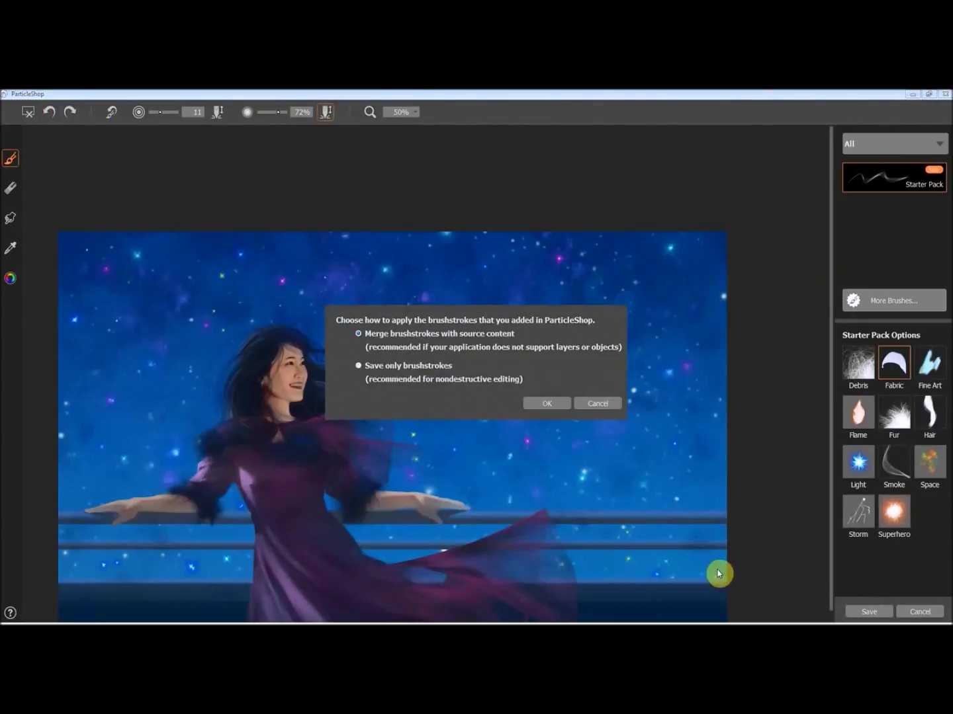
click(375, 367)
click(546, 405)
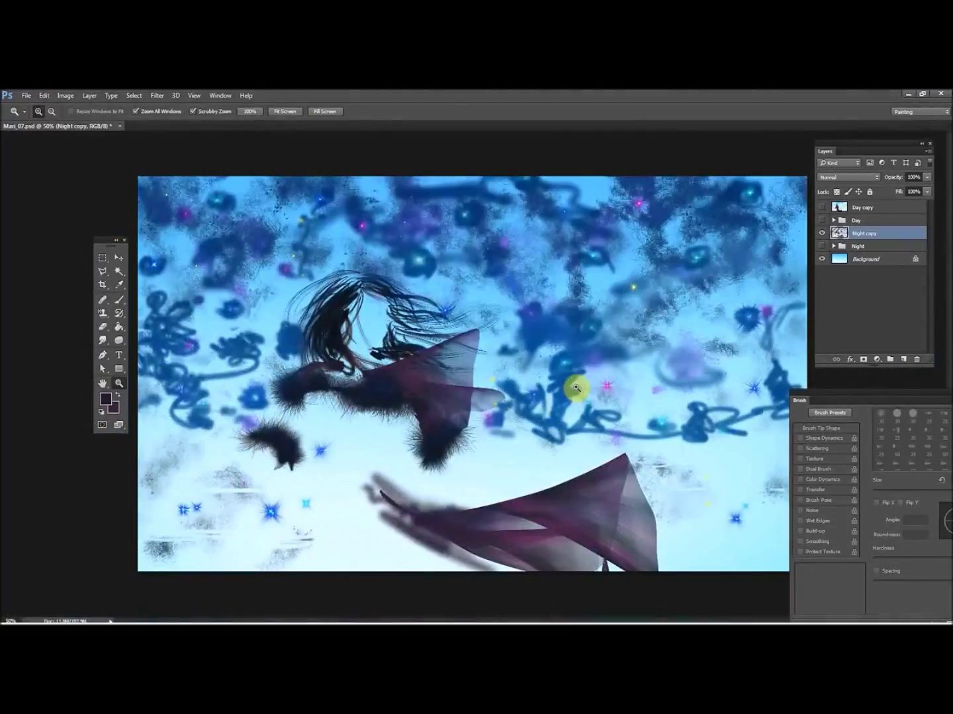
Make a merged duplicate of the Night group beneath the brushstroke layer and hide the original group
click(820, 247)
right_click(865, 246)
click(885, 289)
click(574, 261)
click(822, 257)
right_click(863, 247)
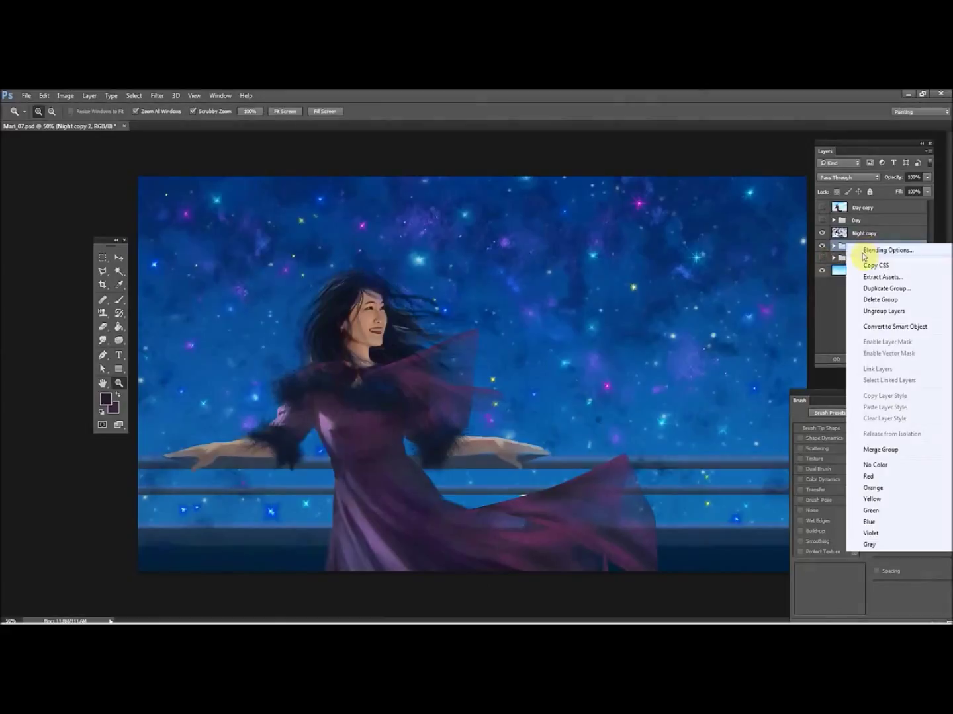
click(881, 449)
Fade the brushstrokes in the sky on the Night copy layer with a large soft eraser at 33% opacity
click(822, 235)
click(878, 235)
mouse_move(927, 177)
mouse_down()
mouse_move(924, 191)
mouse_move(848, 206)
mouse_move(933, 194)
mouse_up()
mouse_move(612, 373)
mouse_down()
mouse_move(188, 374)
mouse_move(595, 350)
mouse_up()
key(e)
right_click(544, 313)
drag(168, 111, 173, 126)
drag(483, 323, 500, 337)
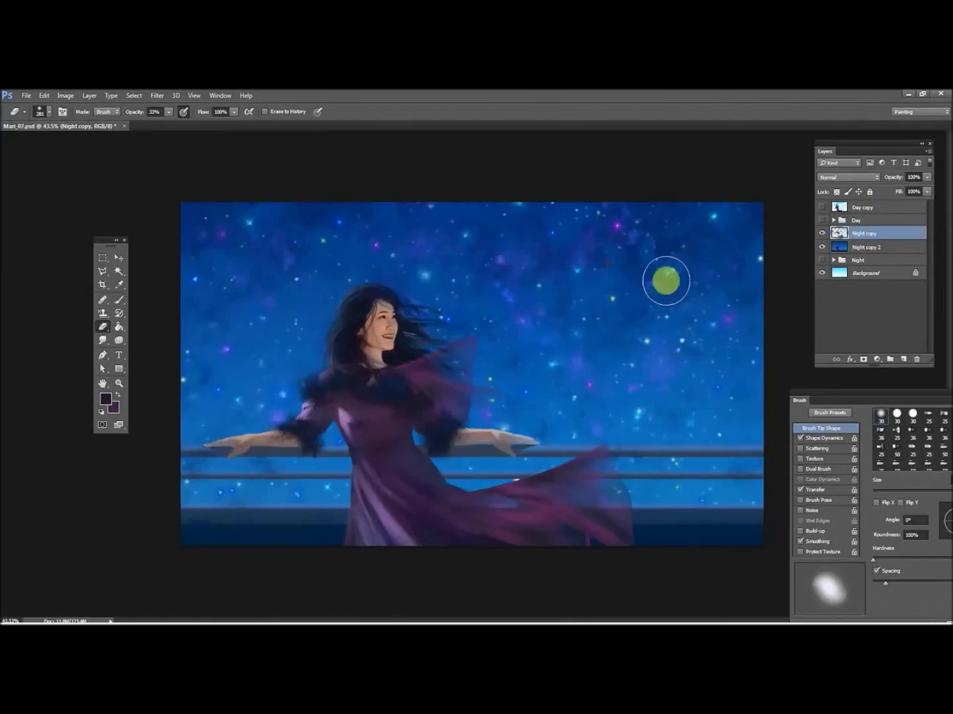
click(119, 384)
mouse_move(298, 371)
mouse_down()
mouse_move(205, 385)
mouse_move(378, 285)
mouse_up()
right_click(879, 233)
click(780, 219)
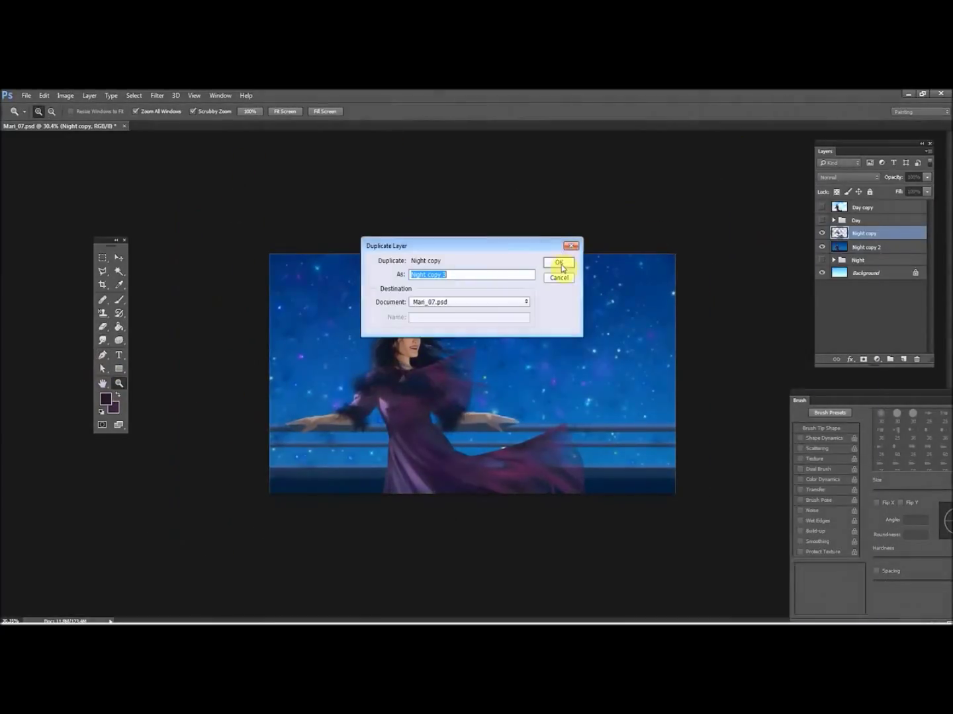
click(561, 258)
click(44, 96)
click(57, 128)
Compare the picture without the Night copy layer, and erase its stray strokes around the railing with the eraser at 79% opacity
click(821, 234)
click(821, 233)
drag(255, 423, 301, 450)
key(e)
right_click(399, 230)
drag(475, 256, 462, 255)
drag(154, 115, 185, 116)
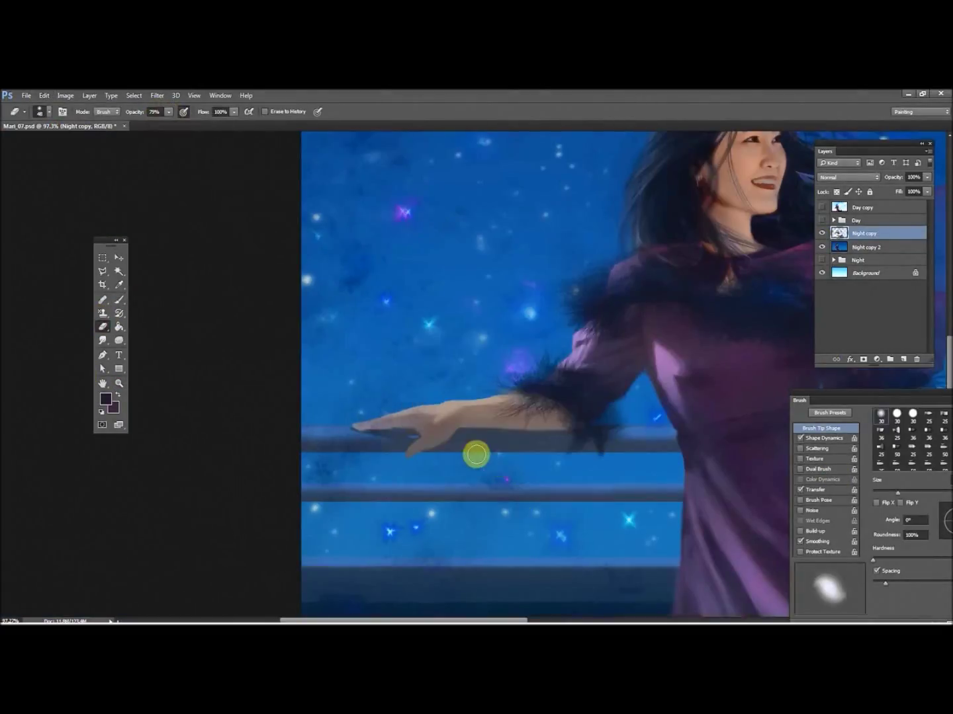
Smudge the edges of the hair on the Night copy layer with a 14 px tip, using strengths of 97% and 86%
mouse_move(518, 246)
mouse_down()
mouse_move(378, 325)
mouse_move(301, 472)
mouse_up()
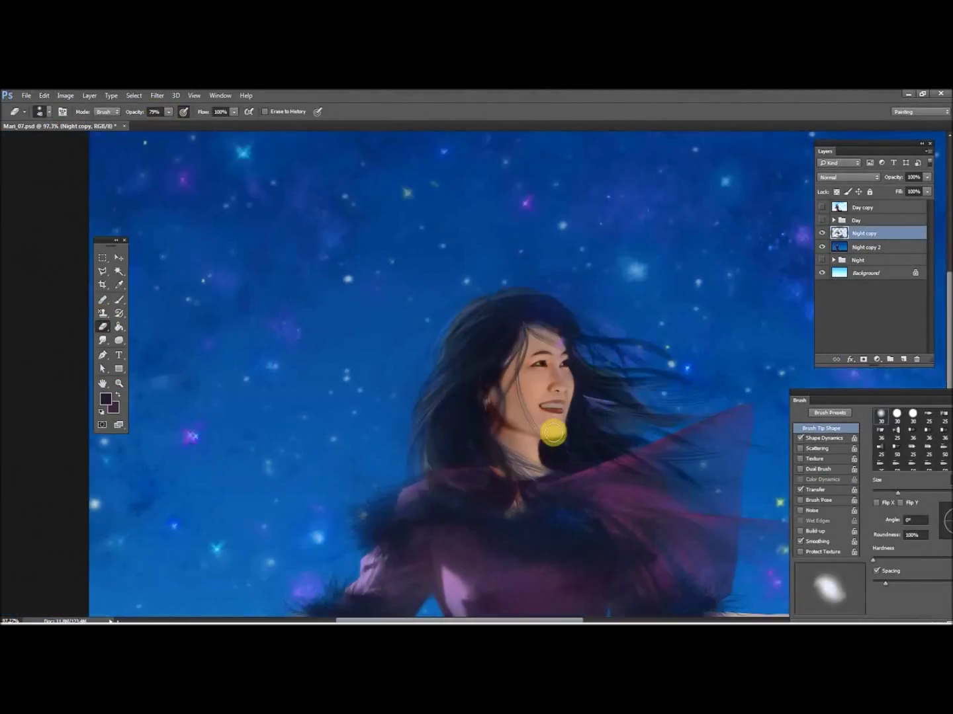
key(r)
right_click(646, 330)
click(774, 473)
key(Return)
click(192, 112)
click(195, 128)
drag(583, 395, 646, 412)
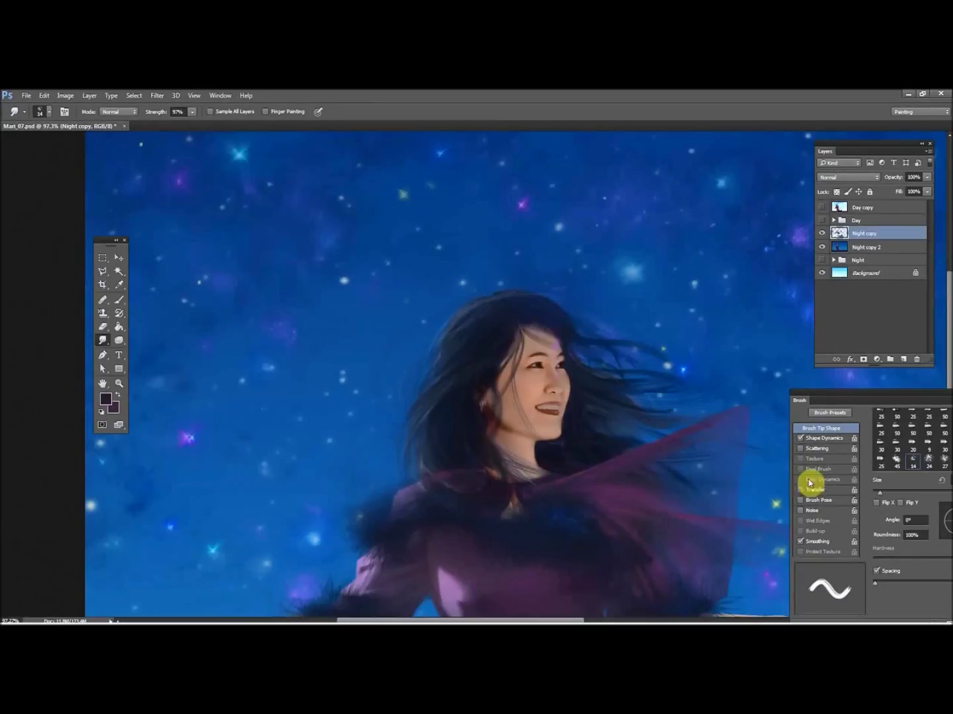
click(576, 409)
drag(192, 126, 186, 126)
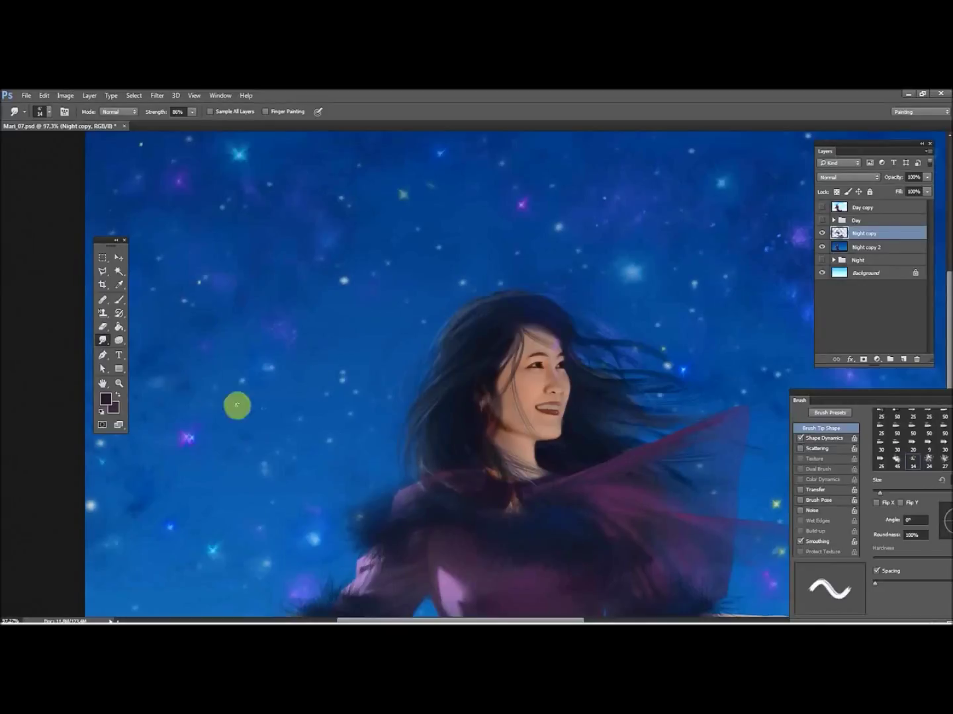
Duplicate the Night copy 2 layer and merge the Night copy brushstrokes down
click(117, 384)
mouse_move(463, 450)
mouse_down()
mouse_move(372, 451)
mouse_move(467, 539)
mouse_up()
click(119, 284)
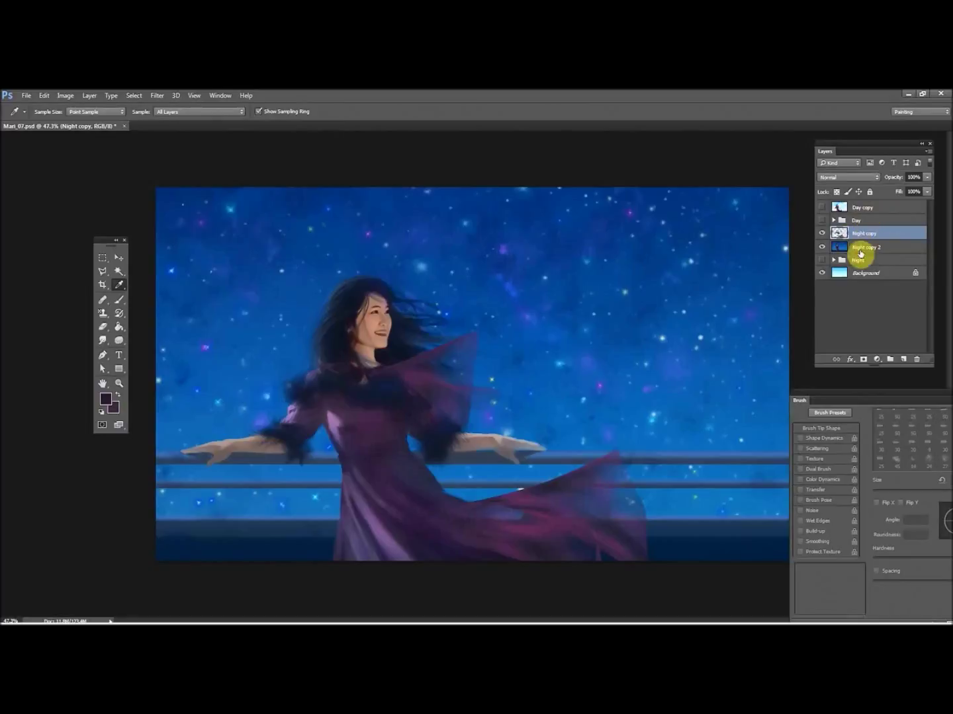
click(861, 252)
click(821, 234)
click(821, 233)
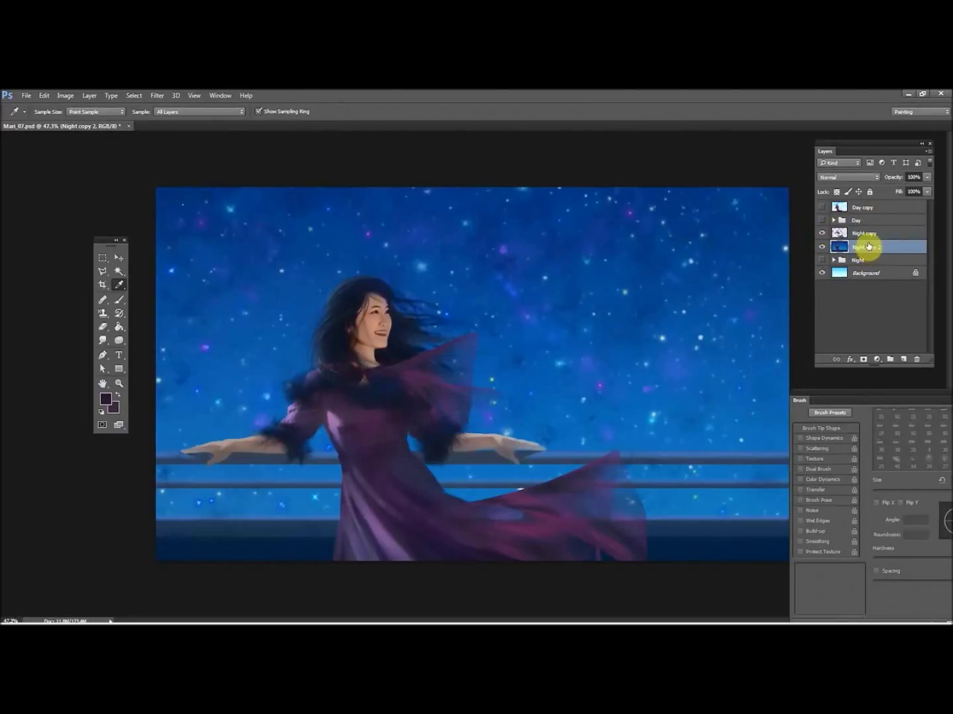
right_click(895, 242)
click(787, 225)
click(569, 264)
right_click(866, 234)
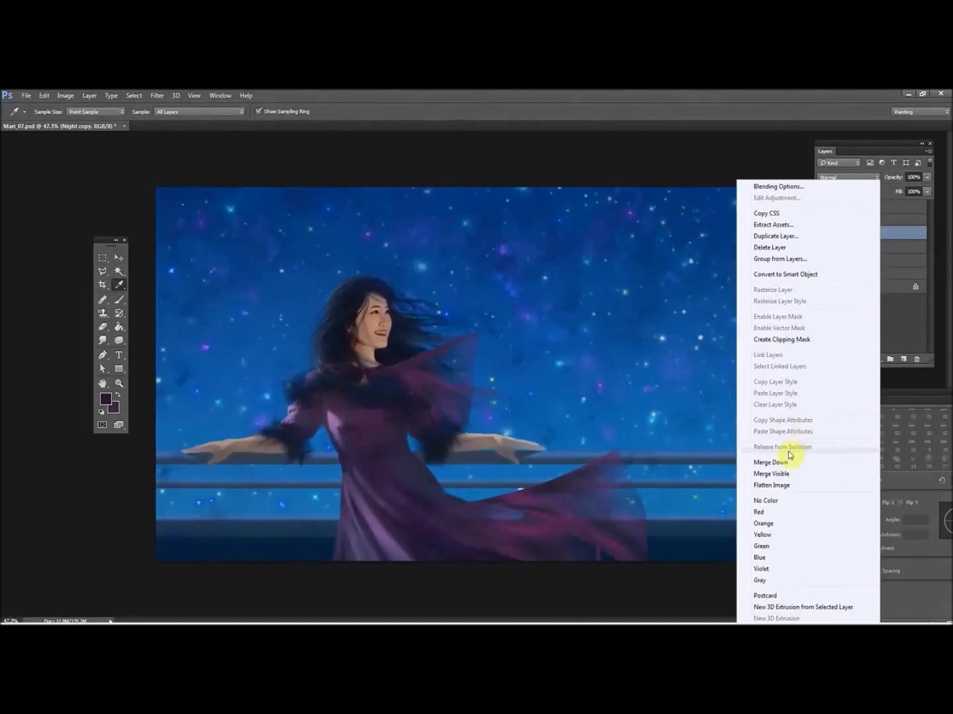
click(786, 453)
Open the merged night layer in ParticleShop and close the startup brush pack offer
click(158, 95)
mouse_move(198, 322)
click(114, 322)
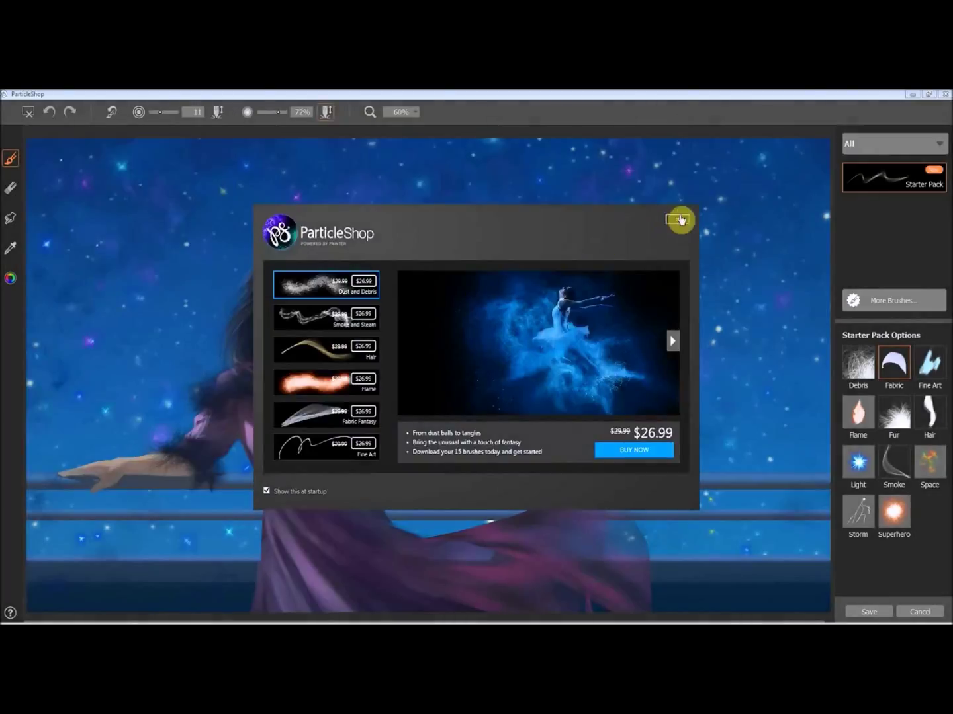
click(672, 224)
Rework the collar fur with the Fur brush in a sampled dark colour, undoing the size 27 attempt and using size 64 at 46% opacity
click(10, 247)
click(311, 352)
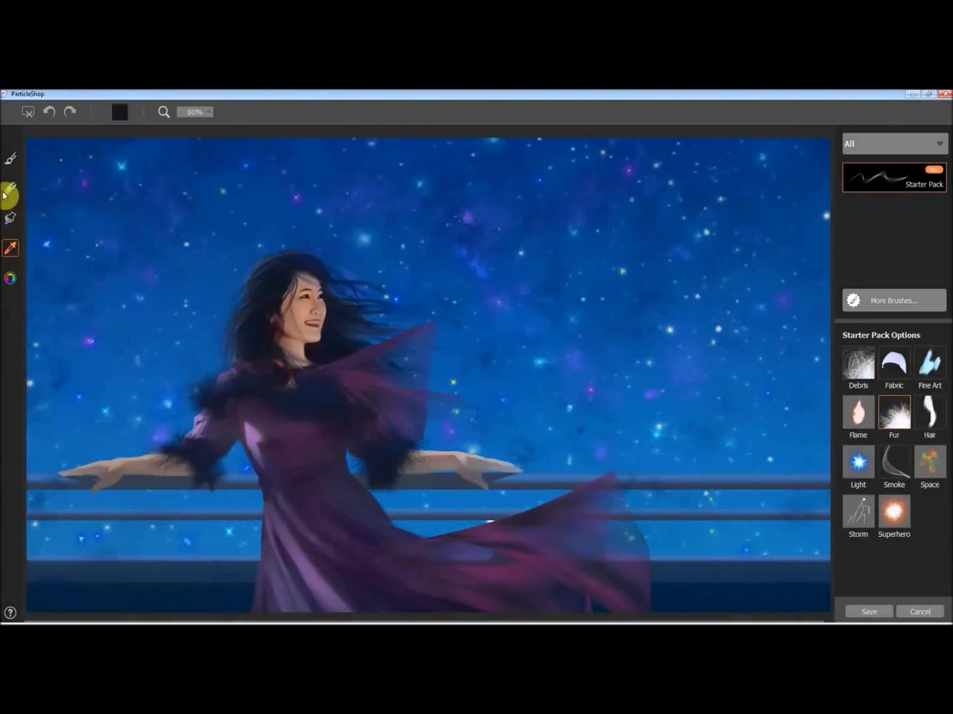
click(10, 158)
drag(165, 112, 162, 111)
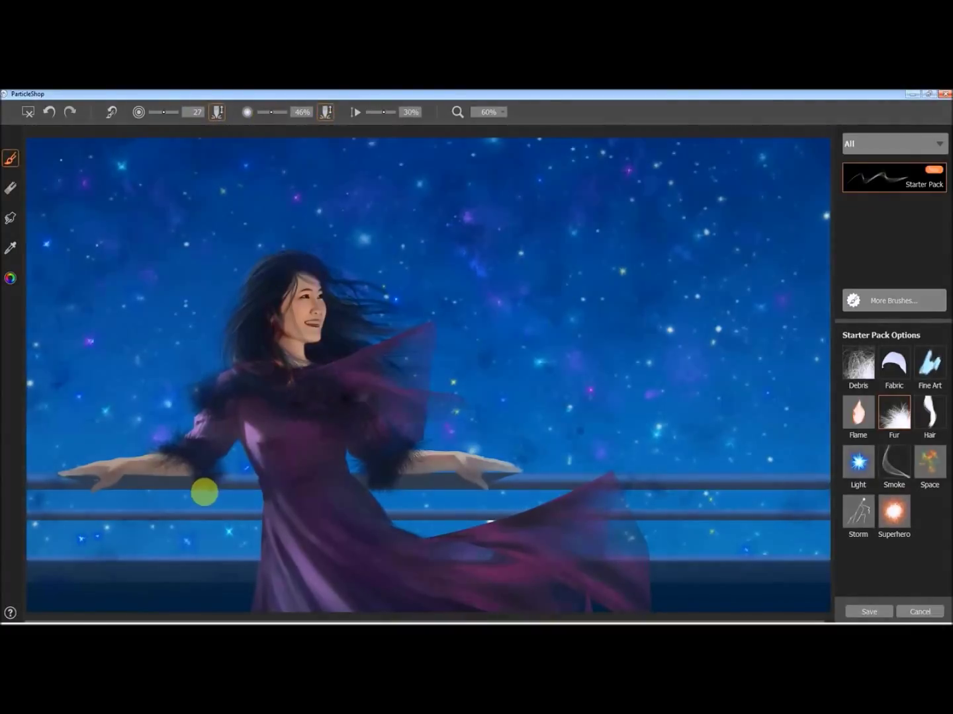
click(47, 117)
click(369, 114)
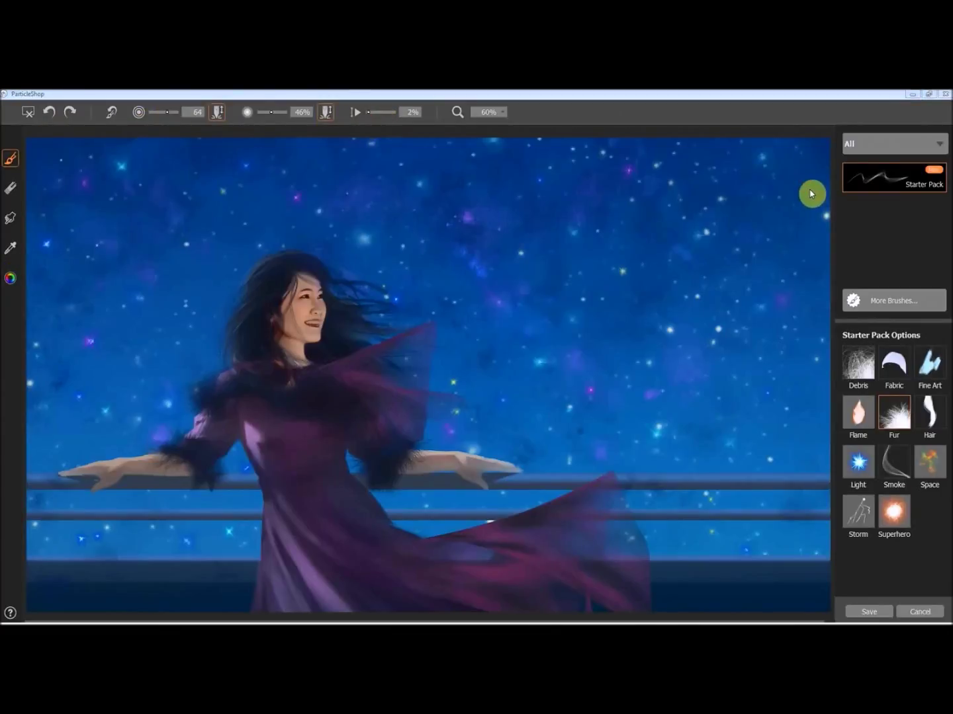
Try a Fur brush stroke over the collar and sleeve in the current colour, and undo it
click(10, 159)
click(351, 403)
drag(212, 404, 230, 478)
click(50, 114)
Repaint the collar and cuff fur with the Fur brush in a colour sampled near the neck, reducing the size to 12
click(9, 249)
click(313, 347)
click(349, 404)
mouse_move(315, 402)
mouse_down()
mouse_move(268, 408)
mouse_move(208, 467)
mouse_up()
click(160, 112)
drag(348, 391, 377, 402)
mouse_move(272, 395)
mouse_down()
mouse_move(302, 389)
mouse_move(283, 387)
mouse_move(219, 438)
mouse_move(189, 484)
mouse_up()
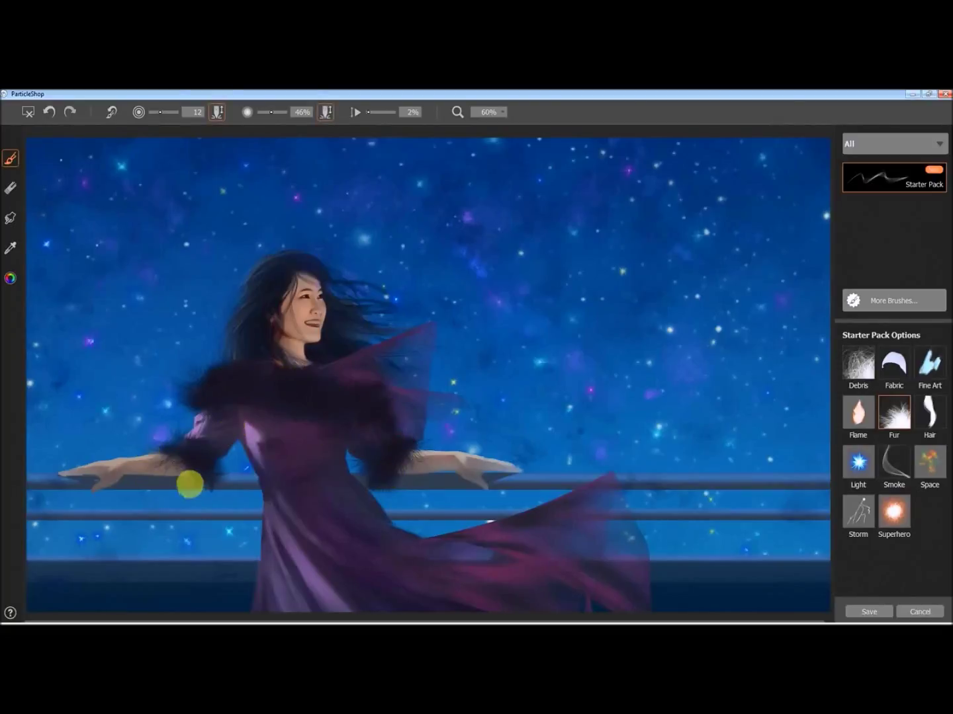
click(500, 113)
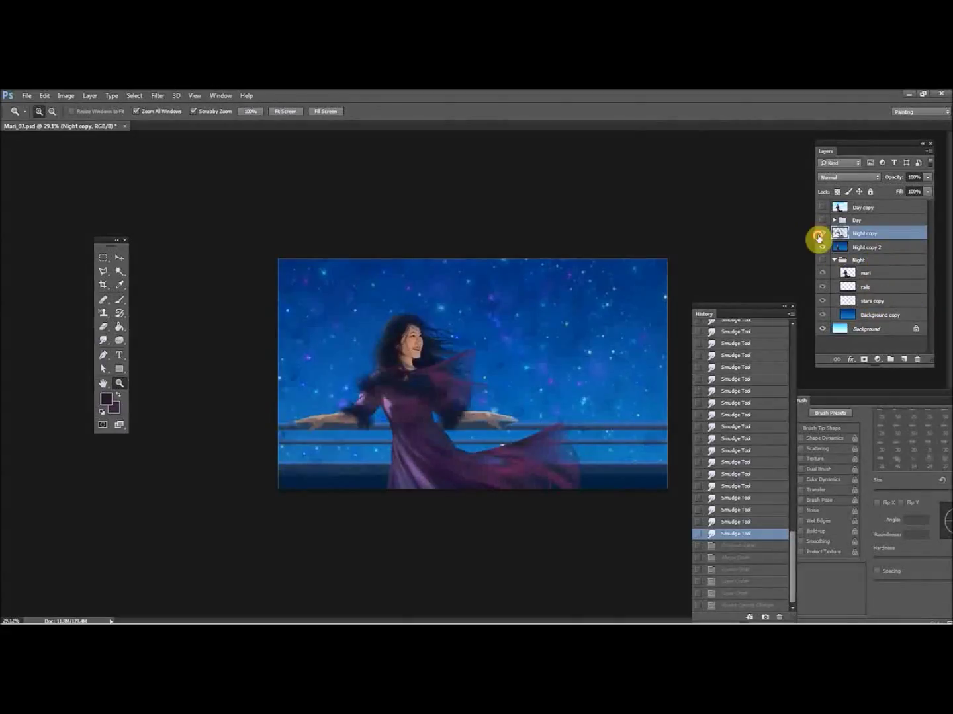
Move the Night copy layer into the Night group, hide and collapse the group, and save the document
click(821, 235)
click(822, 235)
drag(854, 236, 823, 259)
click(822, 235)
click(822, 246)
click(822, 260)
click(821, 259)
click(834, 246)
click(863, 234)
click(27, 96)
click(73, 191)
Make the Night copy 2 layer visible, open it in ParticleShop and close the startup brush pack offer
click(821, 247)
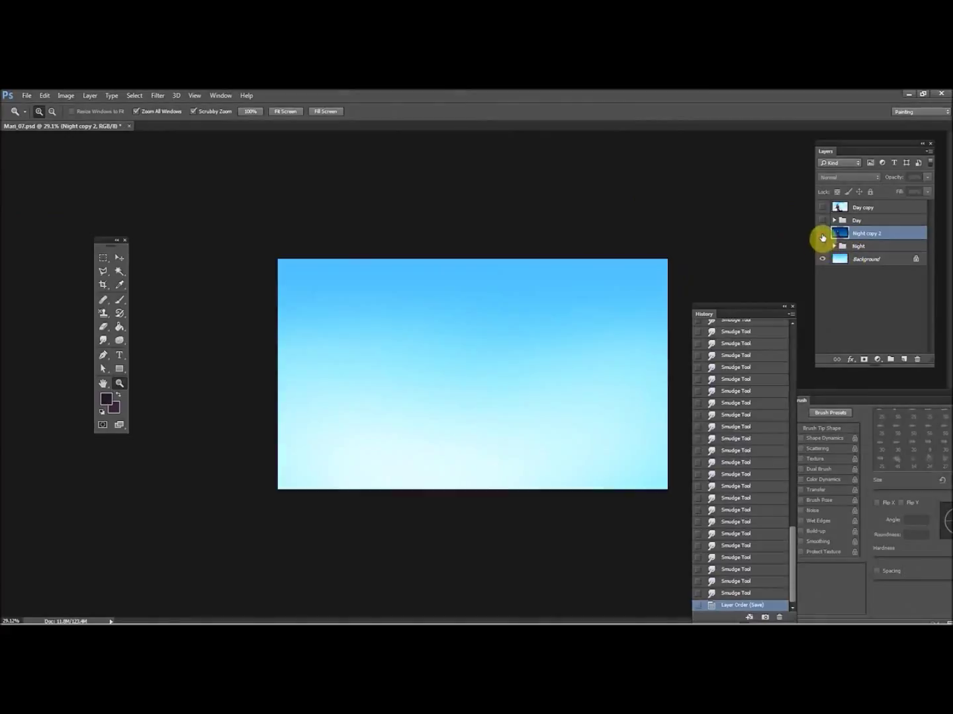
click(821, 234)
click(792, 307)
click(158, 95)
mouse_move(176, 324)
click(123, 324)
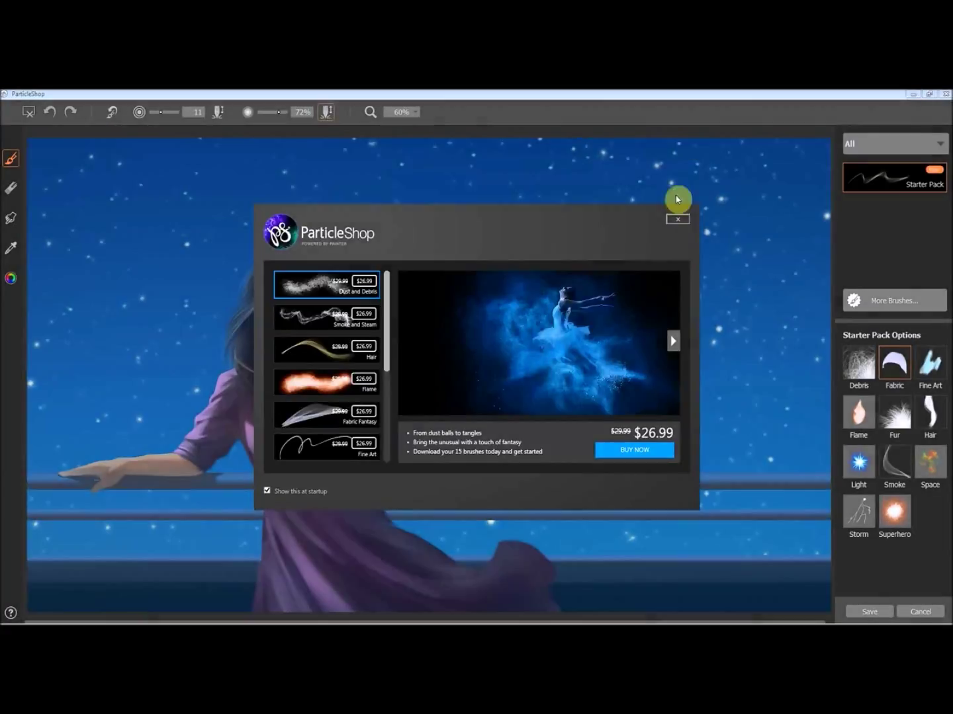
click(675, 202)
Sweep translucent purple and pink Fabric brush strokes across the sky and figure at size 11 and 72% opacity
click(413, 112)
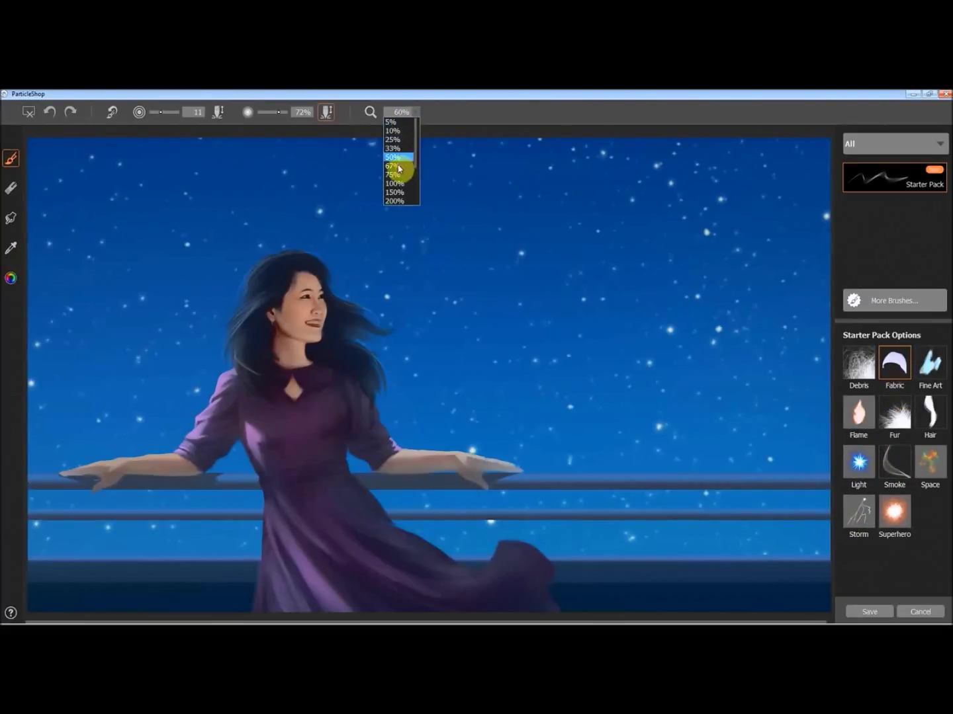
click(397, 158)
click(410, 111)
click(397, 149)
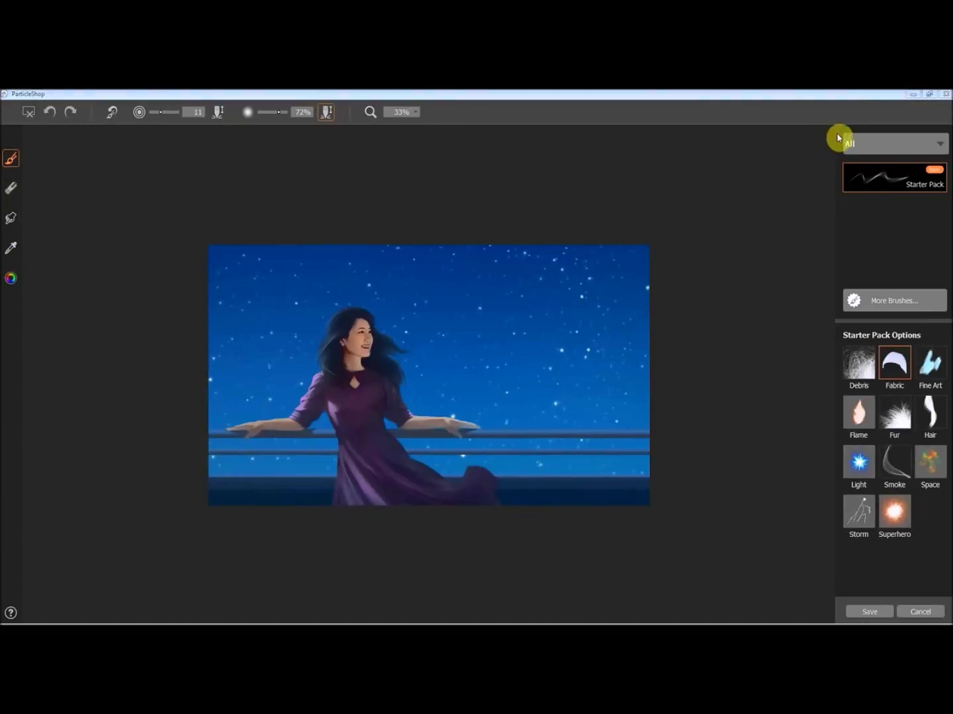
drag(470, 254, 714, 473)
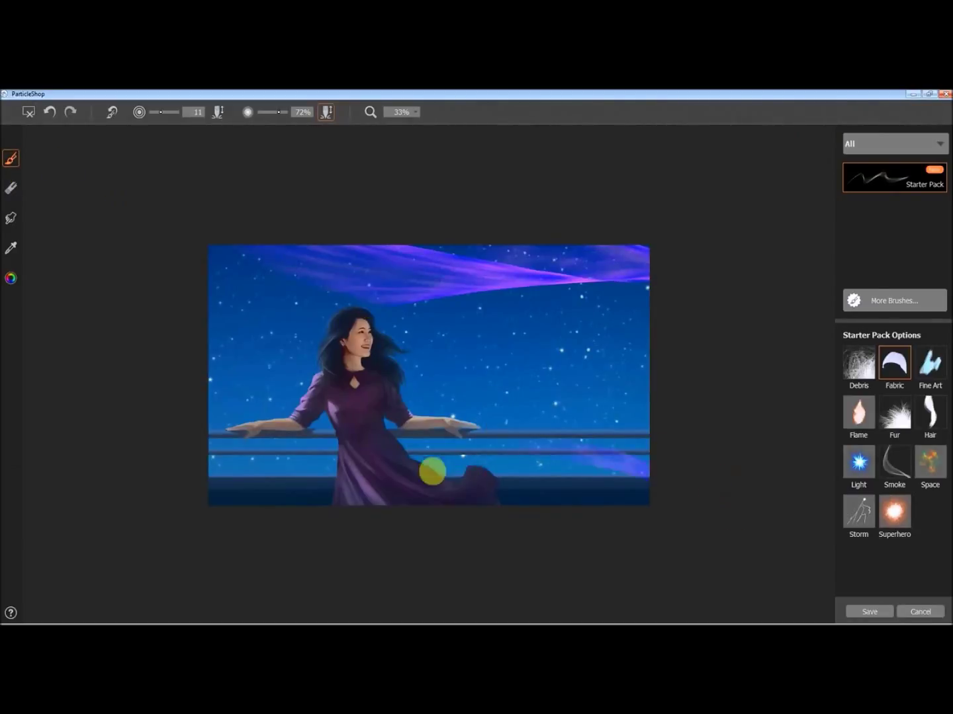
drag(467, 466, 128, 373)
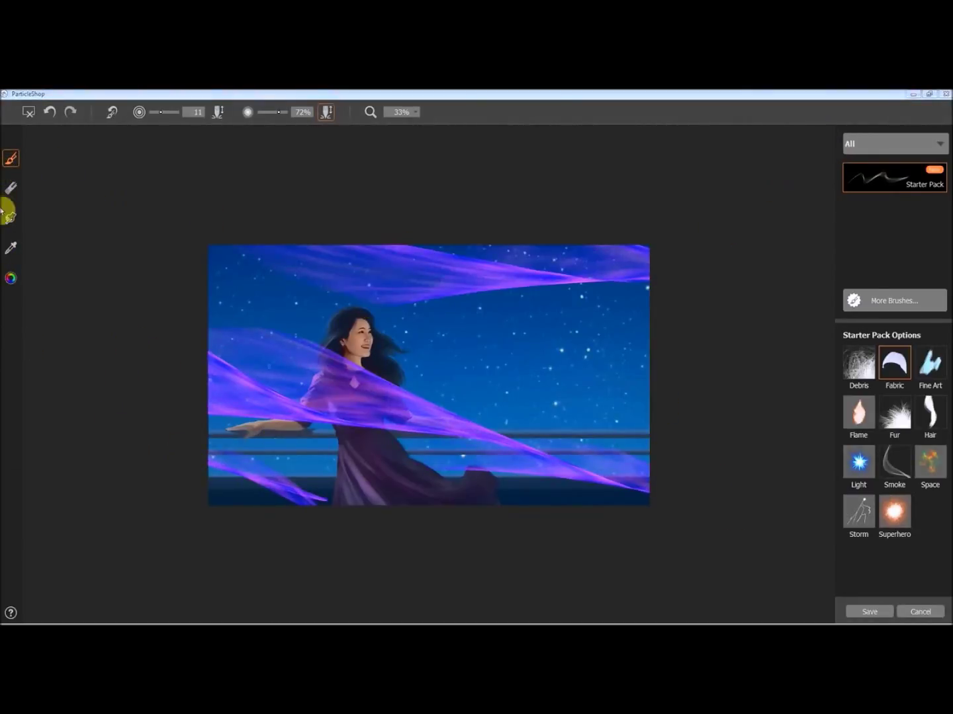
drag(664, 347, 520, 295)
mouse_move(162, 284)
mouse_down()
mouse_move(313, 323)
mouse_move(348, 350)
mouse_up()
mouse_move(406, 365)
mouse_down()
mouse_move(568, 350)
mouse_move(622, 324)
mouse_move(417, 235)
mouse_move(664, 460)
mouse_move(483, 504)
mouse_move(587, 519)
mouse_move(51, 374)
mouse_move(38, 509)
mouse_up()
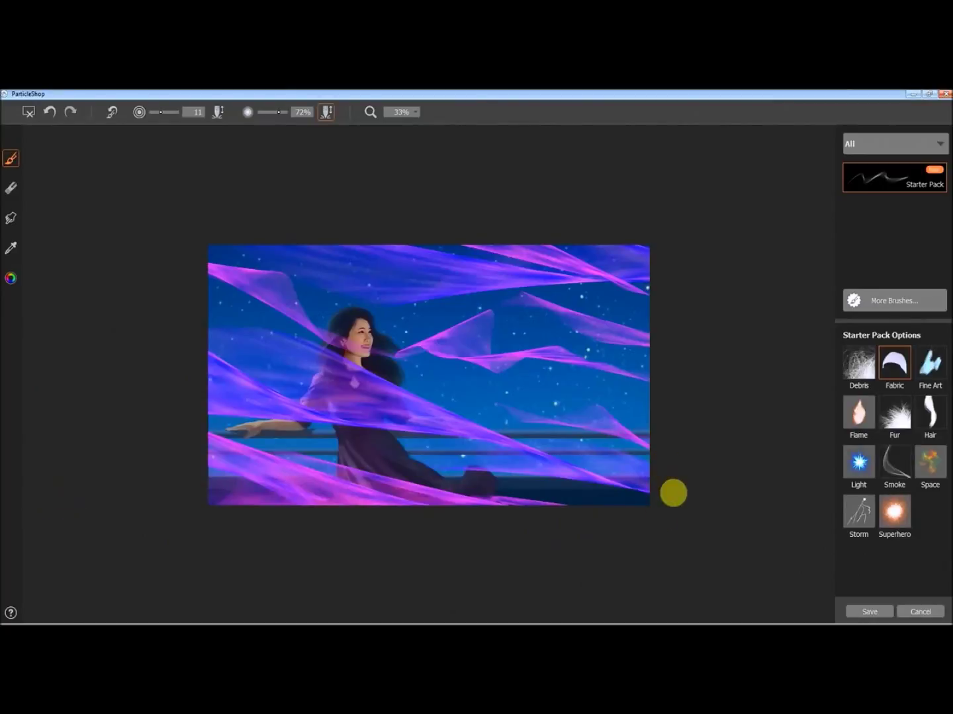
Add more Fabric strokes over the lower part of the image, undo the last pink stroke above, and save the brushwork back to Photoshop
mouse_move(351, 408)
mouse_down()
mouse_move(443, 477)
mouse_move(354, 494)
mouse_up()
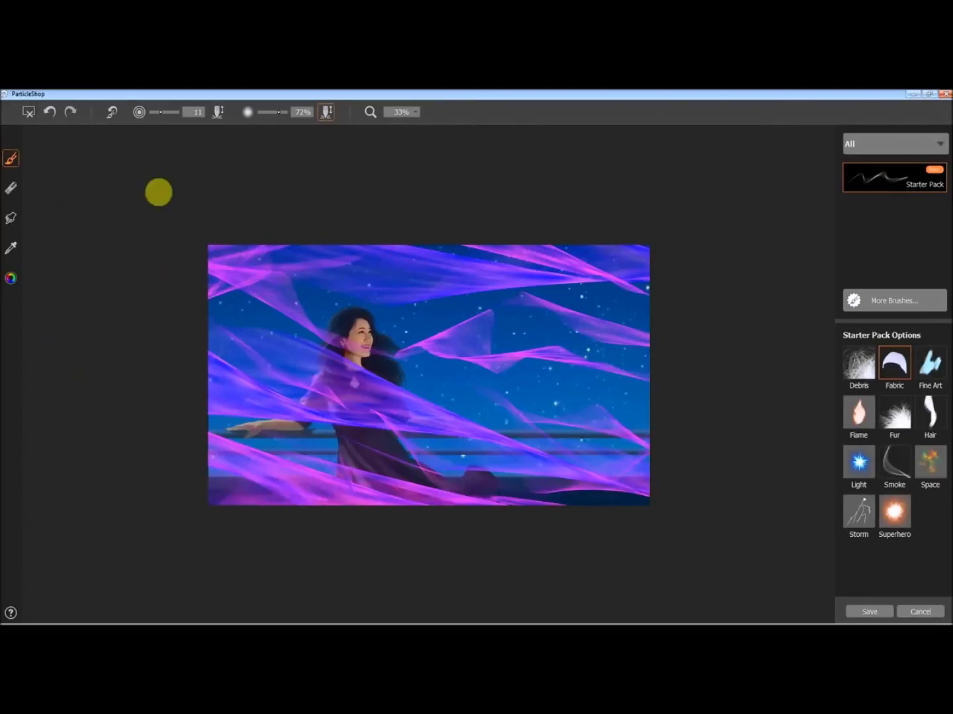
click(49, 116)
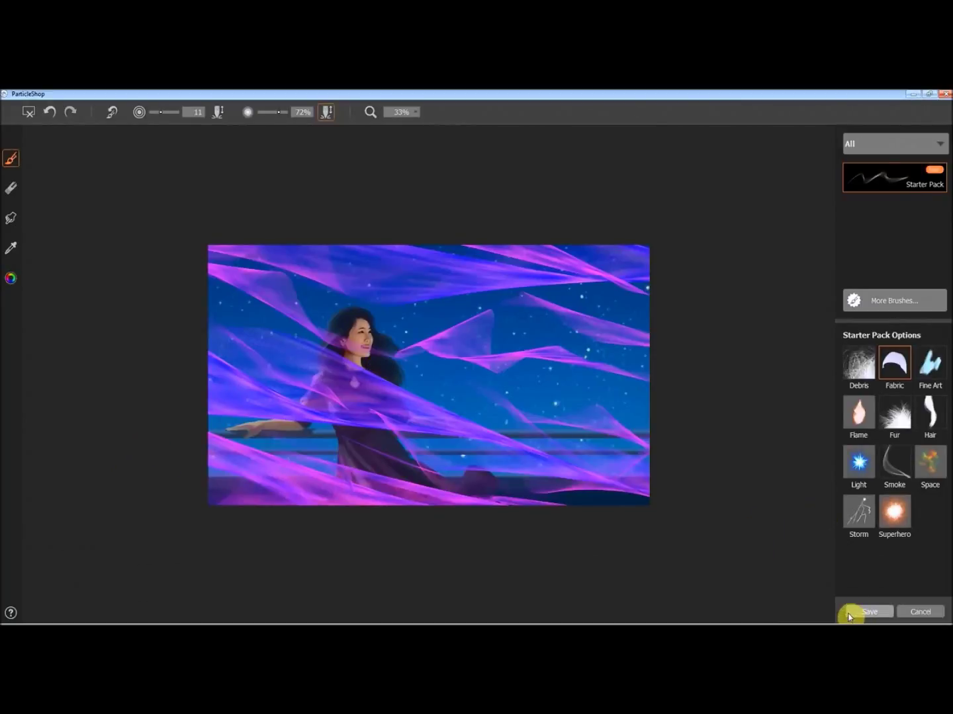
click(863, 613)
click(548, 404)
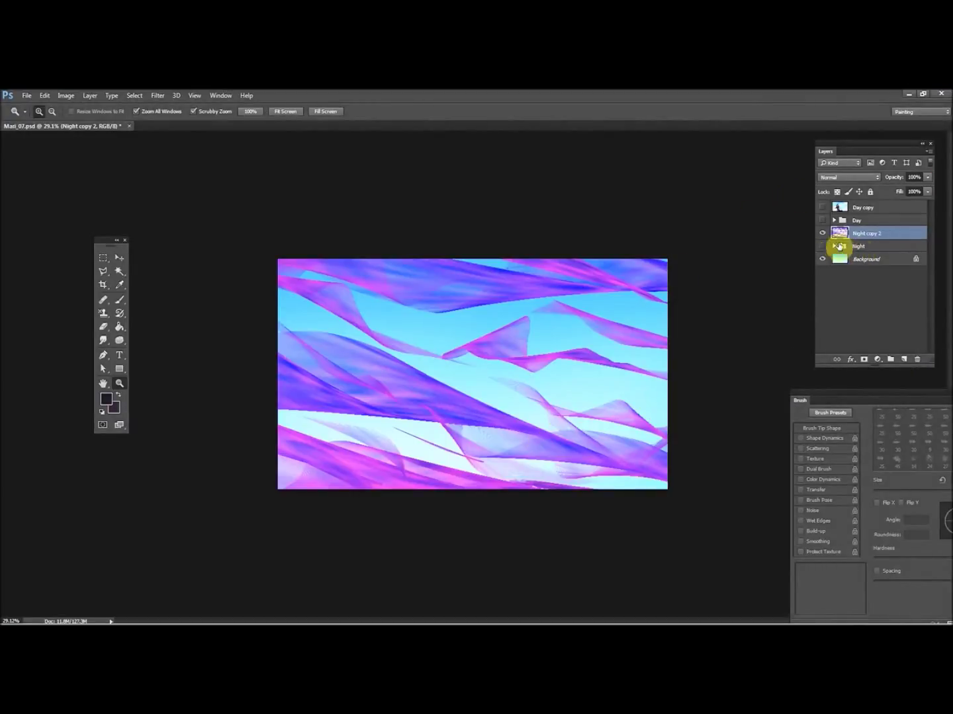
Duplicate the Night group as Night copy 3, make the copy visible and expand it
right_click(847, 247)
click(848, 294)
key(Return)
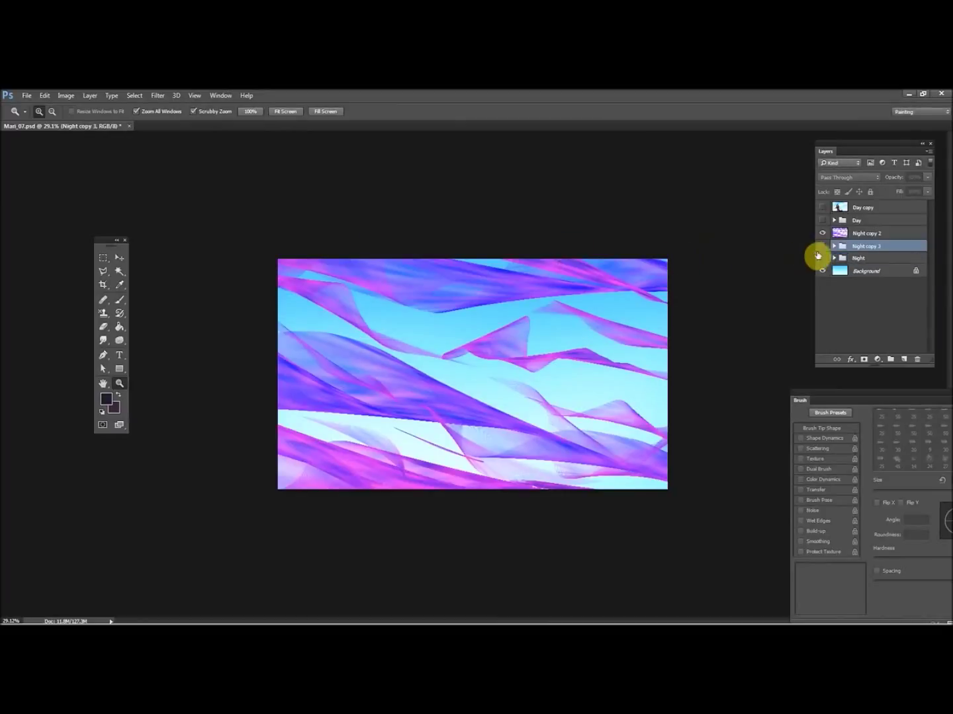
click(822, 247)
click(833, 246)
Place the fabric strokes layer in the Night copy 3 group with a duplicate beneath the rails layer, and hide Night copy 2
drag(853, 233, 867, 307)
right_click(873, 247)
click(759, 238)
click(556, 264)
click(824, 248)
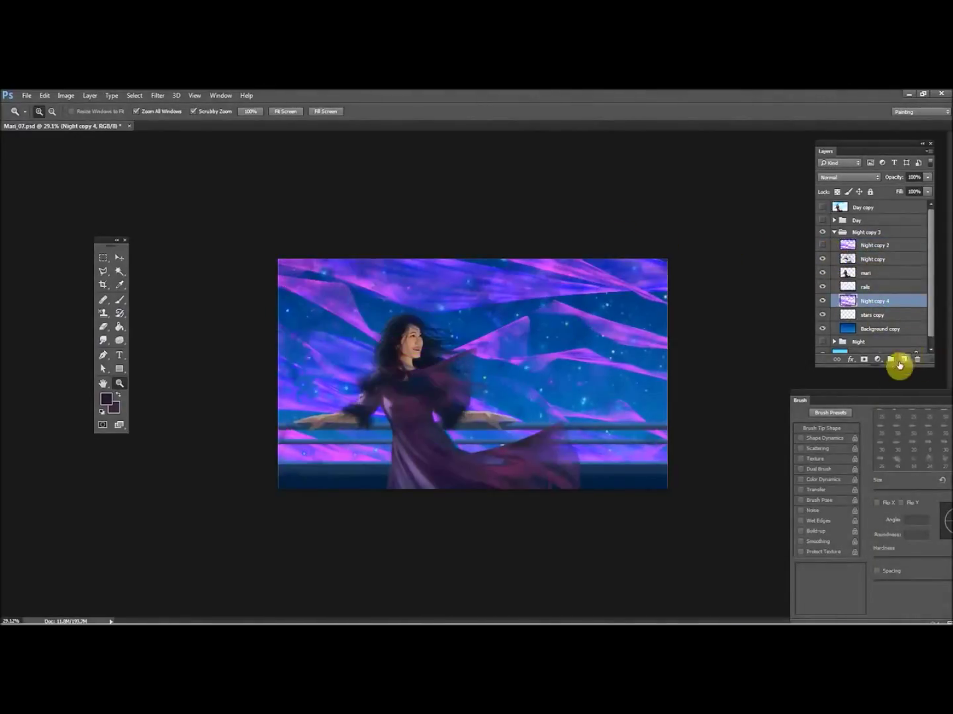
Set the Night copy 4 layer's opacity to 90% with the Night copy layer hidden
click(926, 177)
mouse_move(929, 189)
mouse_down()
mouse_move(895, 196)
mouse_move(926, 197)
mouse_up()
click(822, 259)
click(926, 177)
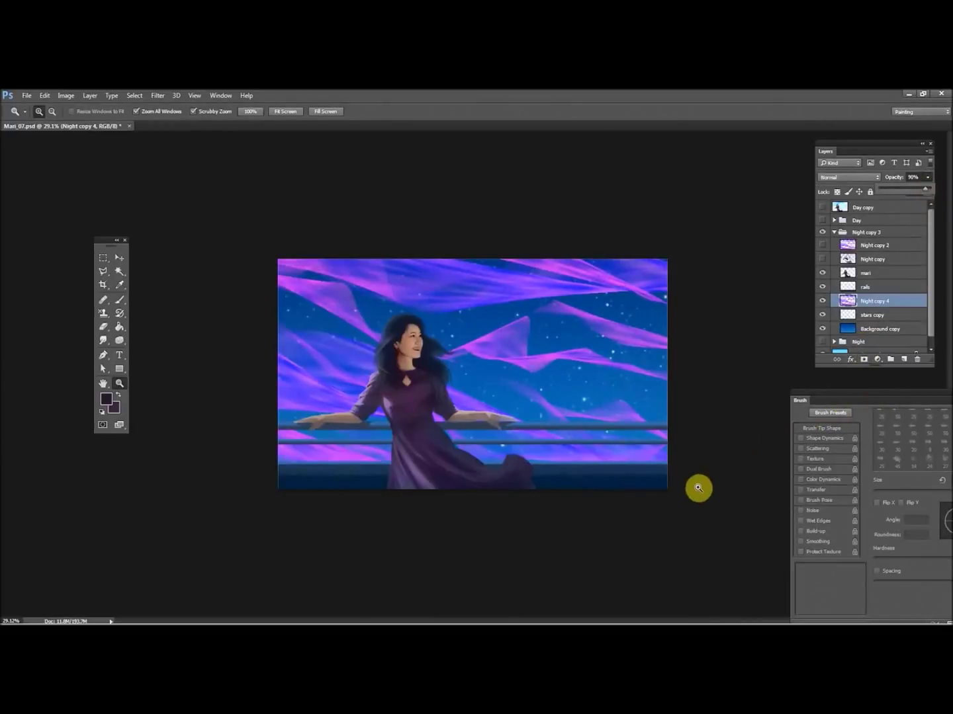
Show the Night copy layer and erase its stray strokes around the figure with a soft 281 px eraser at 58% opacity
click(876, 259)
click(824, 258)
mouse_move(130, 379)
mouse_down()
mouse_move(269, 310)
mouse_move(251, 311)
mouse_up()
click(103, 327)
right_click(518, 305)
click(614, 331)
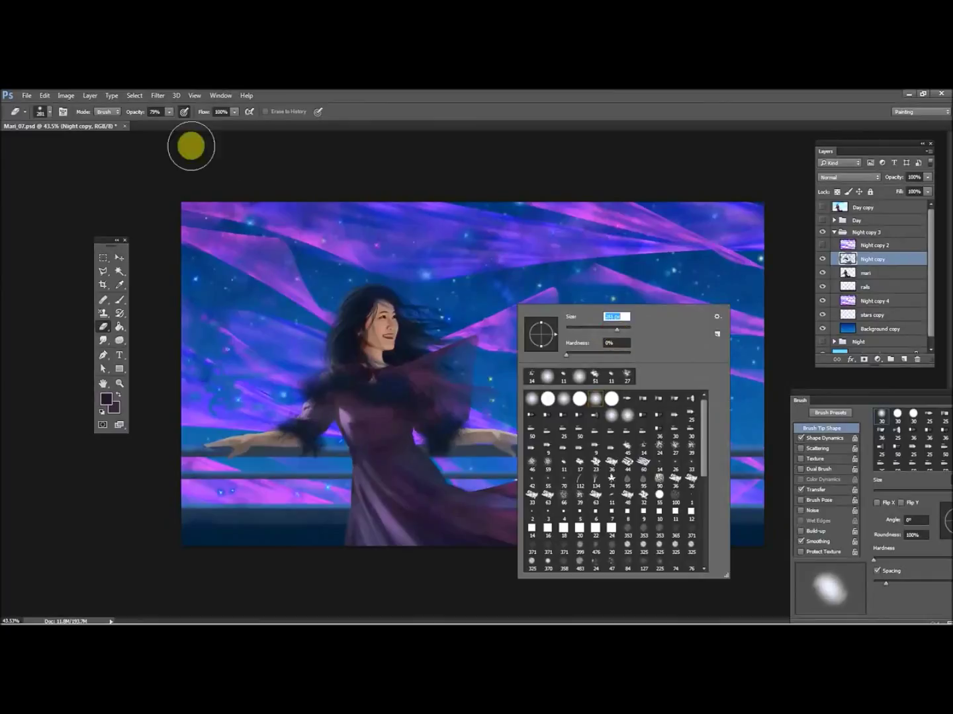
click(169, 111)
click(158, 123)
mouse_move(438, 238)
mouse_down()
mouse_move(330, 223)
mouse_move(421, 227)
mouse_move(623, 340)
mouse_move(575, 361)
mouse_up()
mouse_move(260, 268)
mouse_down()
mouse_move(186, 231)
mouse_move(255, 414)
mouse_move(308, 491)
mouse_up()
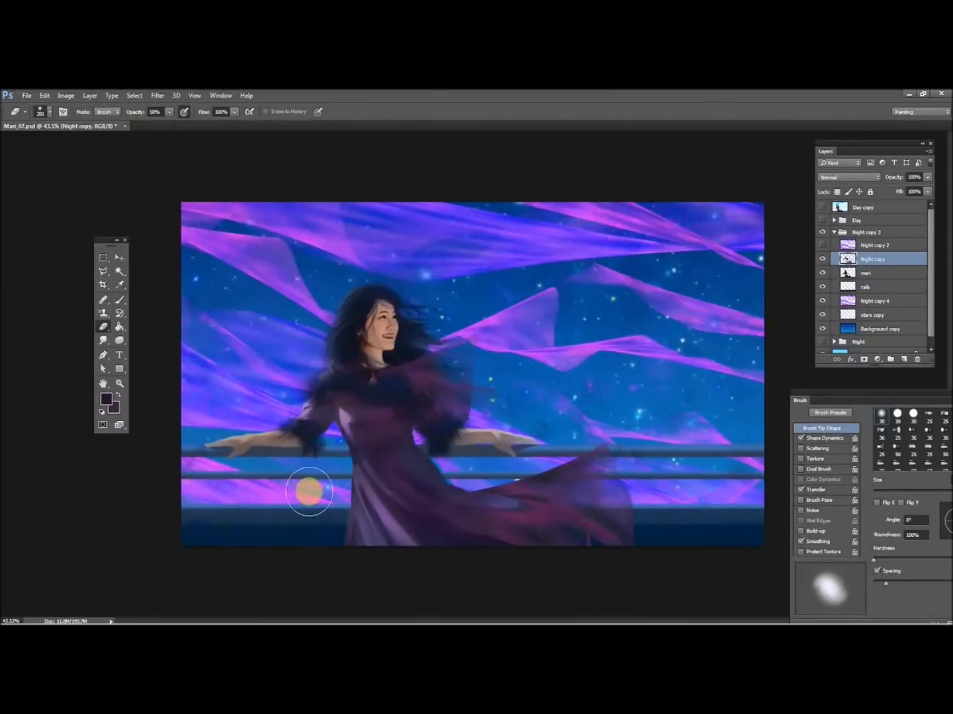
drag(766, 264, 534, 220)
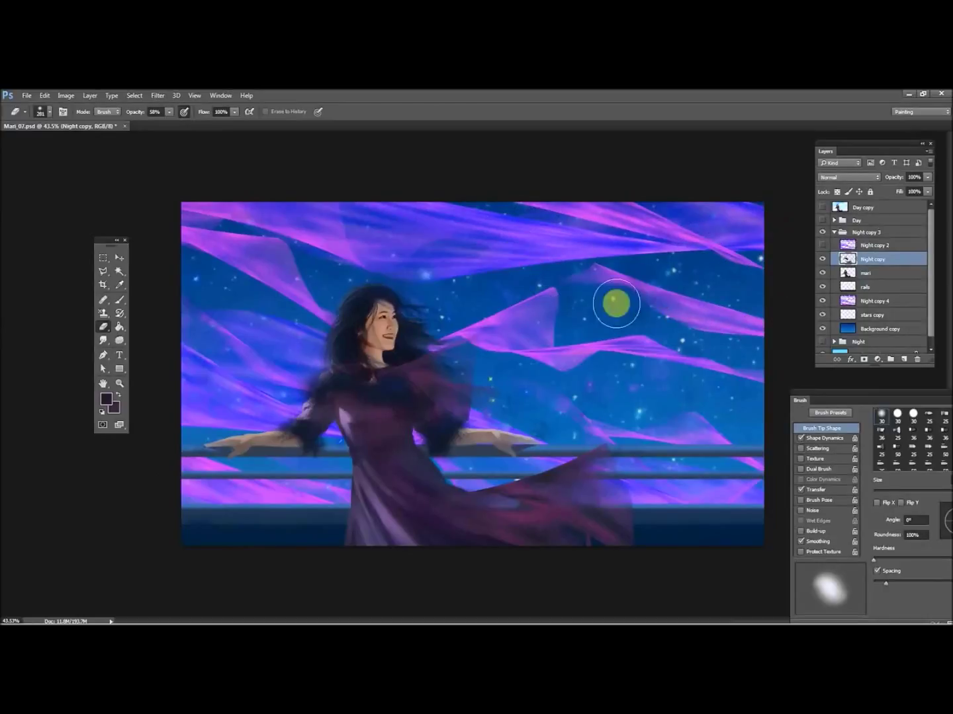
Paint a dark band around the dress waist with the size 11 brush tip at 23 px and 25% opacity
key(b)
right_click(438, 409)
click(457, 513)
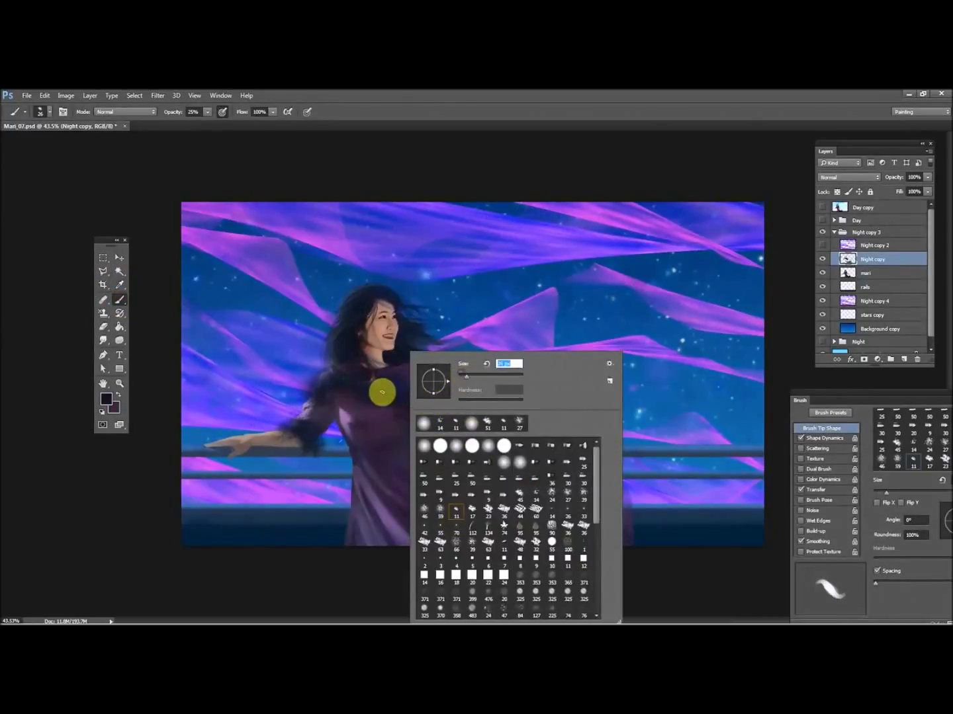
click(381, 392)
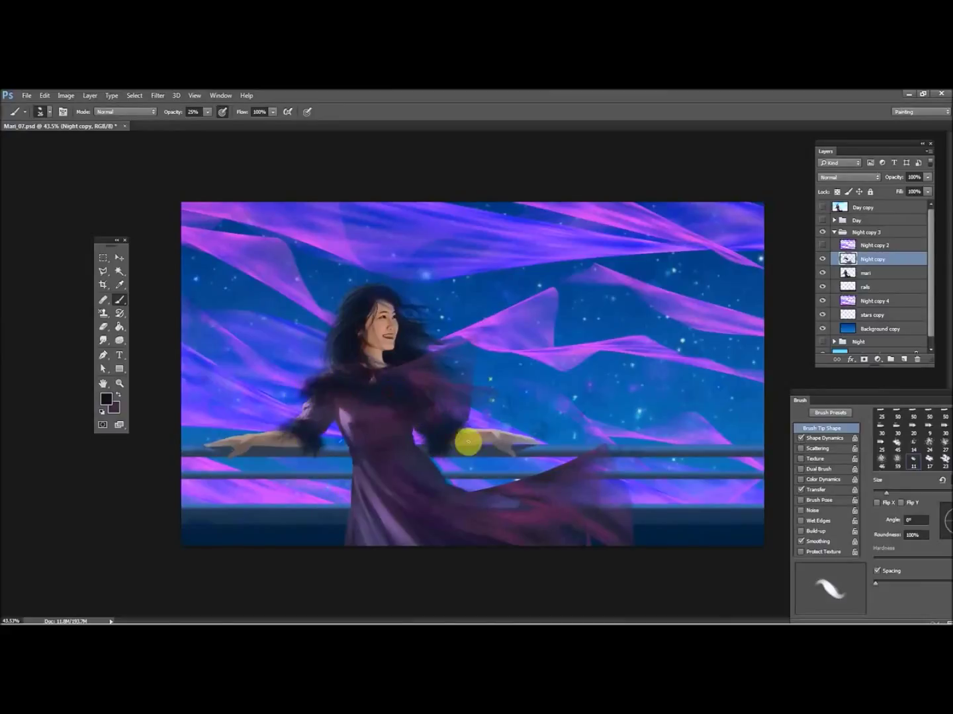
right_click(440, 388)
click(409, 439)
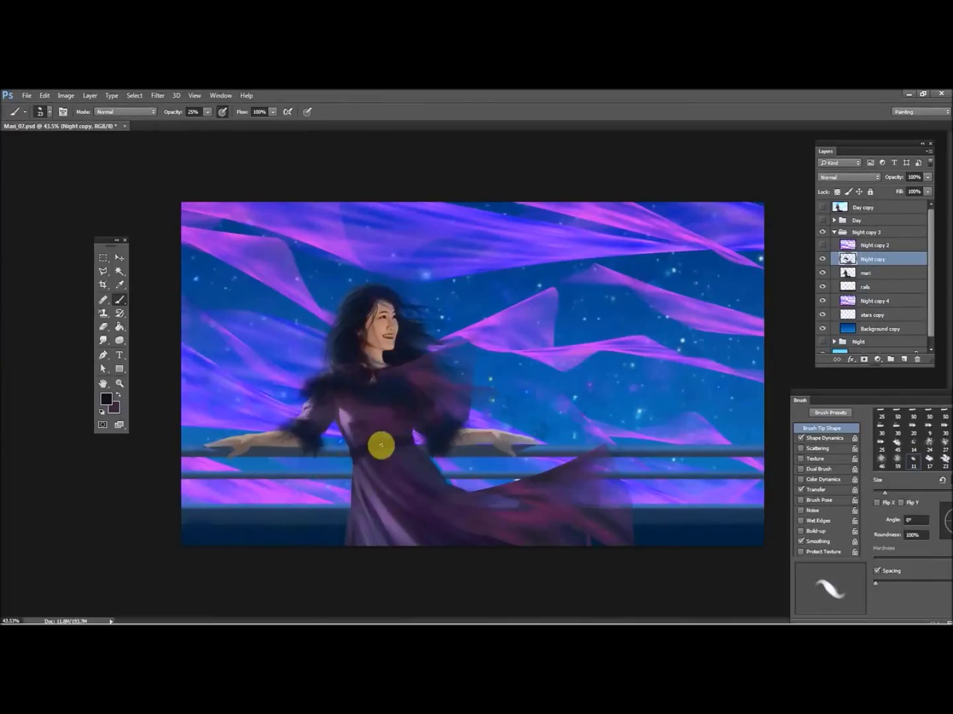
Smudge the waist band into the dress using the size 45 tip at 38 px and 86% strength
key(r)
right_click(598, 364)
click(711, 493)
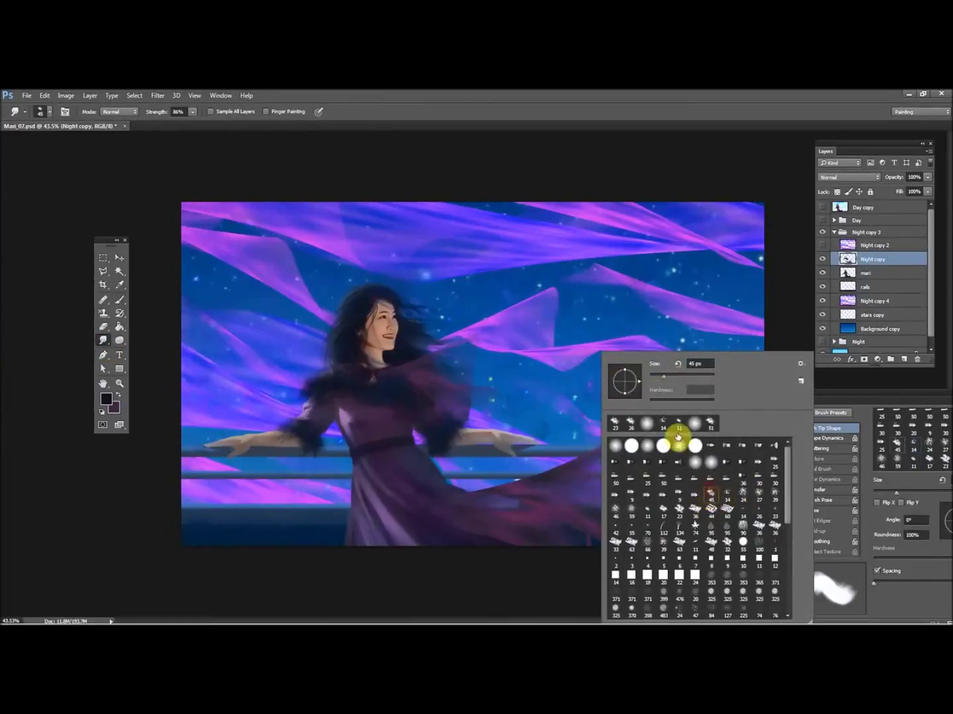
click(343, 457)
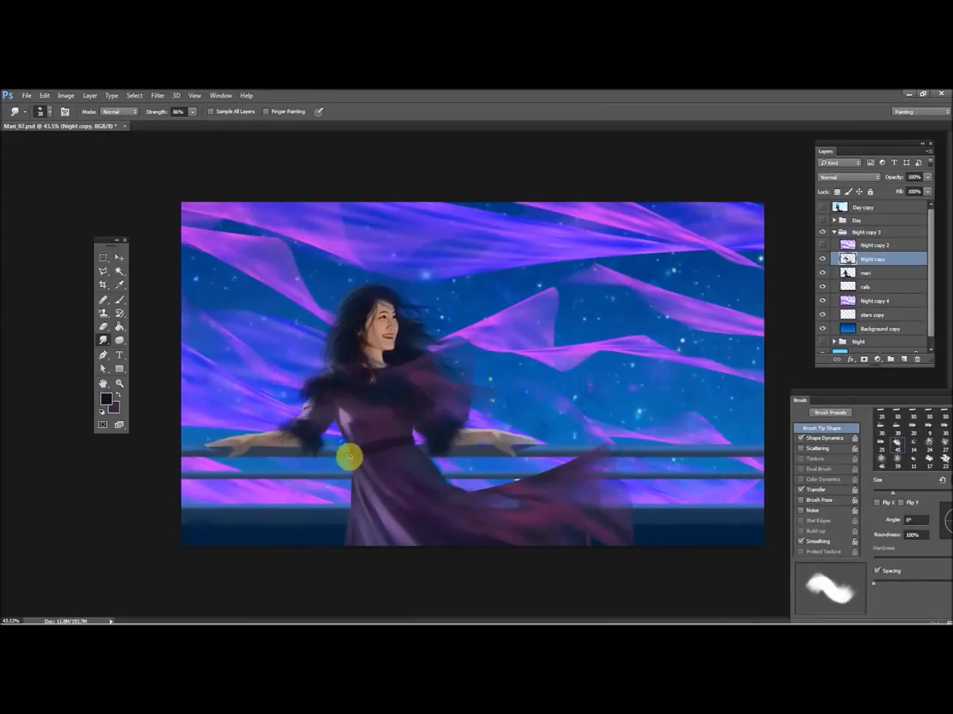
Sample a skin tone from the woman's face as the foreground colour and switch to the Brush tool
click(119, 285)
click(373, 344)
click(119, 384)
drag(312, 406, 360, 357)
click(119, 286)
click(118, 301)
Compare the picture with the Night copy layer hidden and shown
click(823, 259)
click(822, 260)
click(823, 259)
click(823, 260)
click(119, 384)
drag(221, 380, 106, 432)
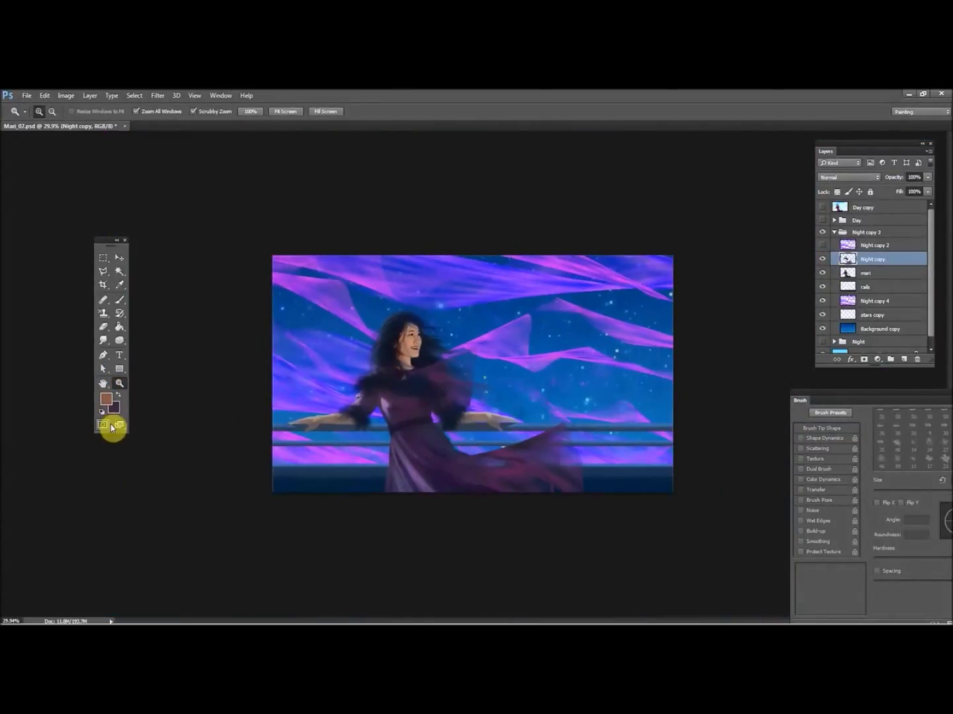
Duplicate the Night copy 4 layer and apply a 49.7 px Gaussian Blur to the copy
right_click(882, 305)
click(768, 218)
click(561, 262)
click(157, 96)
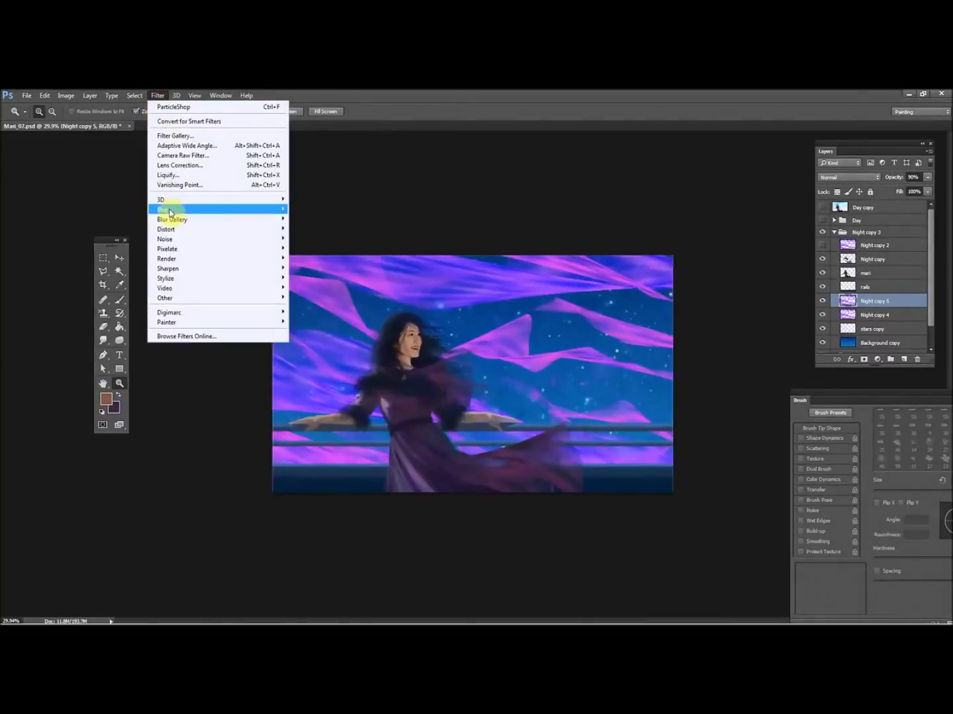
click(126, 250)
mouse_move(797, 330)
mouse_down()
mouse_move(833, 332)
mouse_move(796, 337)
mouse_up()
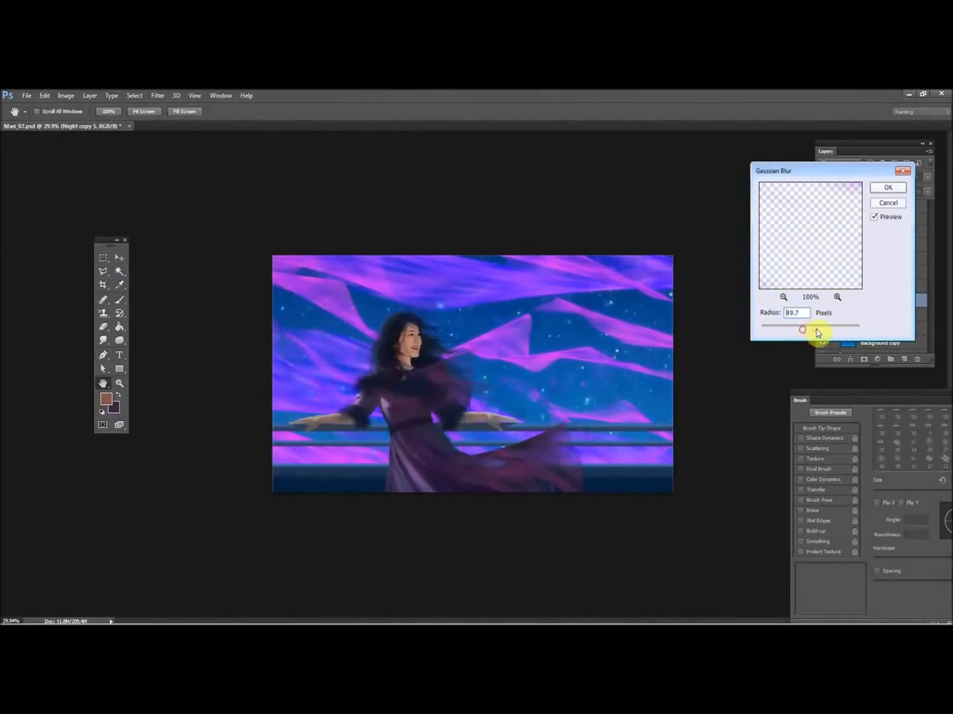
click(888, 188)
Reduce the Night copy 4 layer's opacity to 86%
key(z)
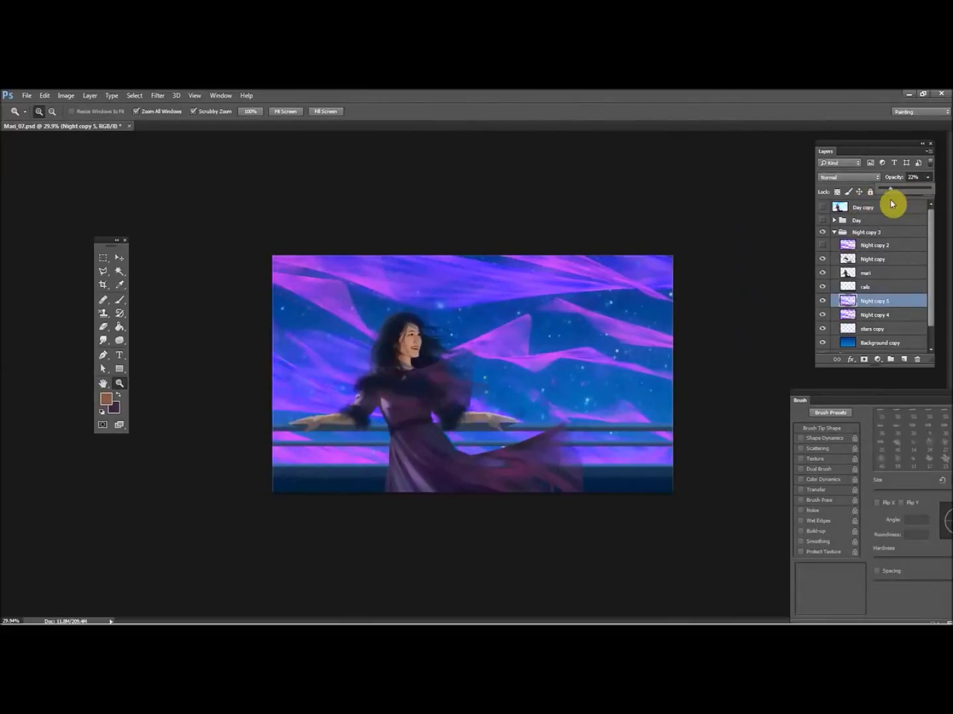
click(872, 318)
drag(914, 196, 948, 202)
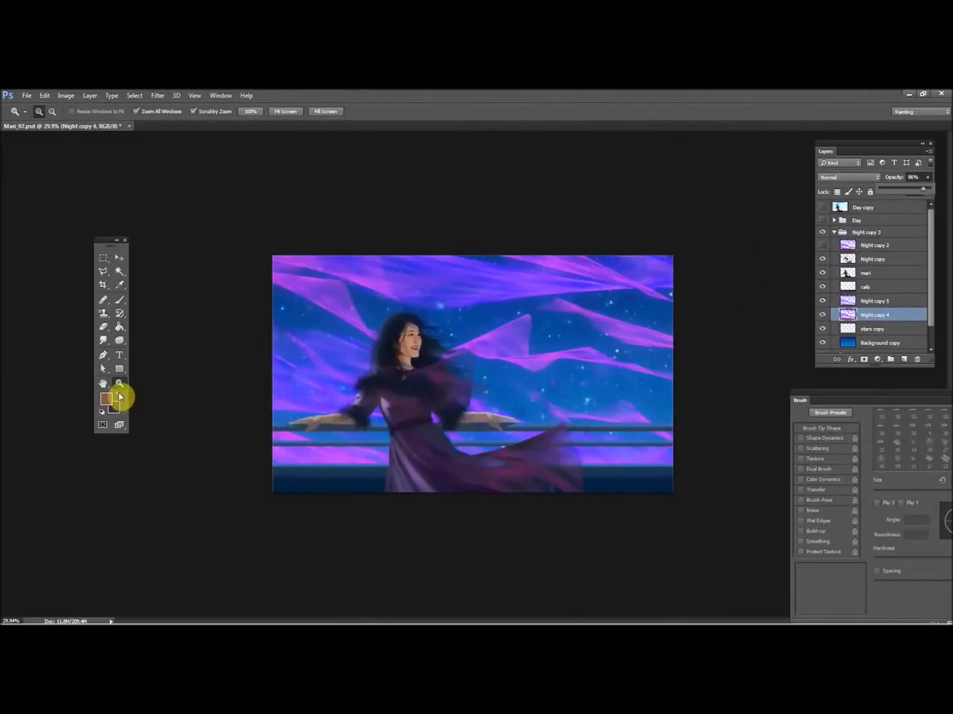
Try fading the fabric on Night copy 4 with a soft 483 px eraser at 60% opacity, and roll back all the erasing
drag(199, 372, 186, 389)
click(106, 328)
right_click(537, 370)
click(653, 383)
click(169, 111)
drag(161, 128, 172, 128)
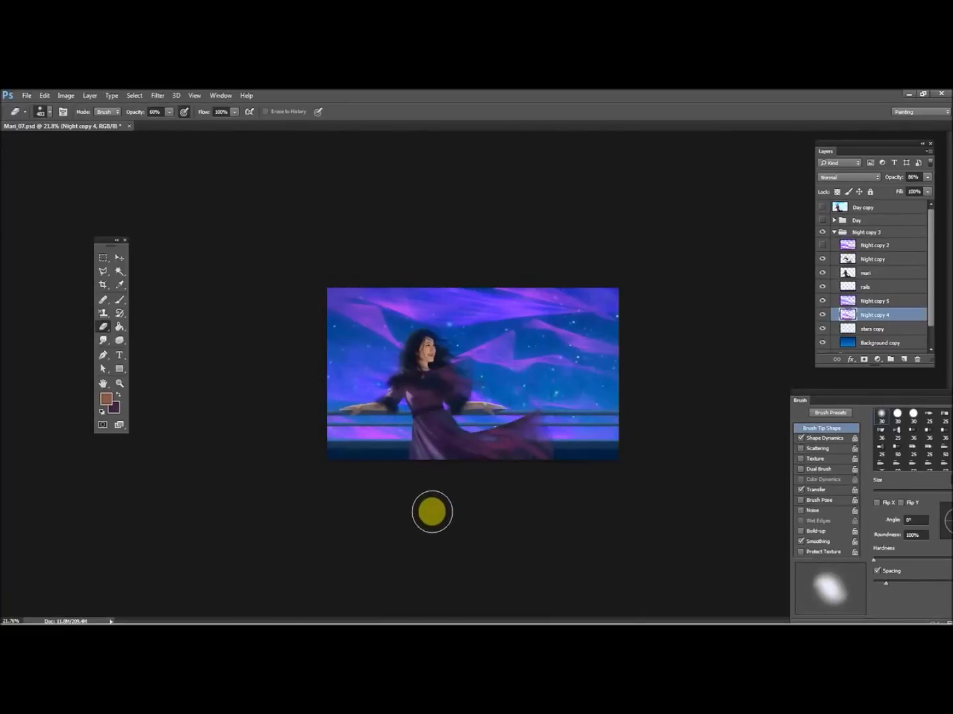
click(213, 95)
click(231, 264)
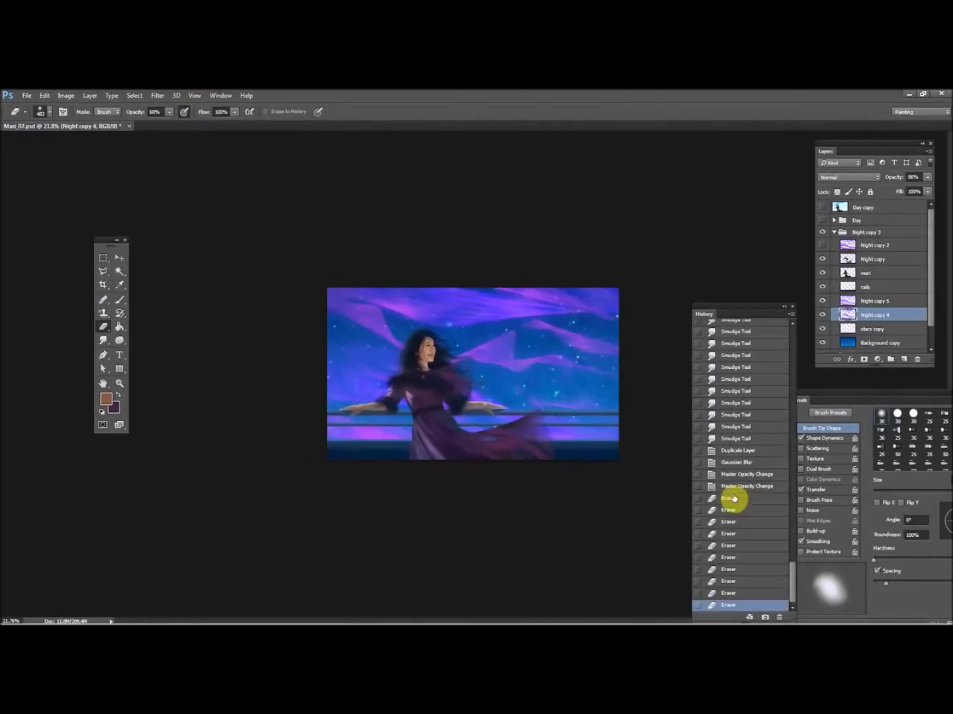
click(741, 487)
click(786, 306)
Check the blurred Night copy 5 layer's effect and set its opacity to 30%
click(821, 301)
click(821, 302)
click(865, 301)
click(928, 177)
click(896, 192)
click(699, 308)
click(789, 308)
Smudge the fabric edges on the Night copy 4 layer with the size 27 tip at 75 px and 86% strength
key(z)
drag(213, 372, 211, 449)
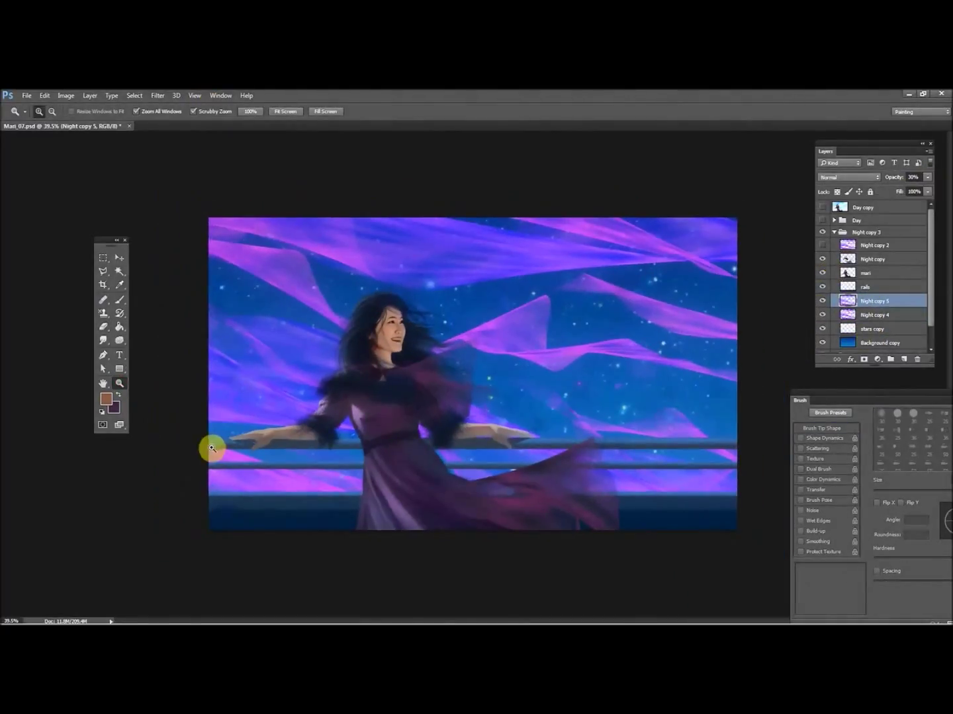
click(848, 315)
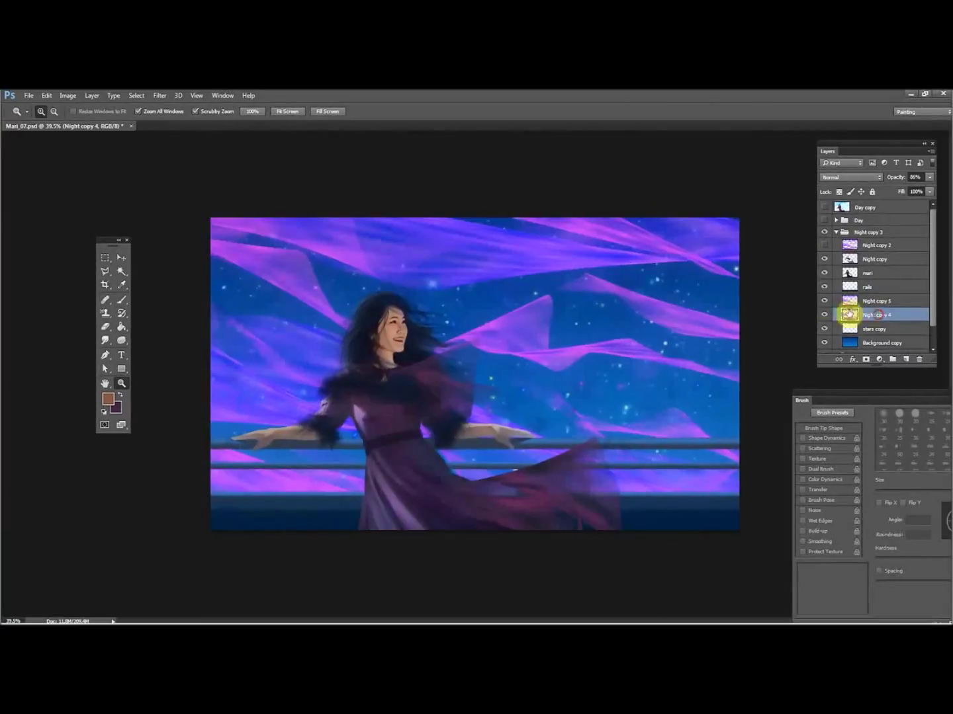
key(r)
right_click(555, 313)
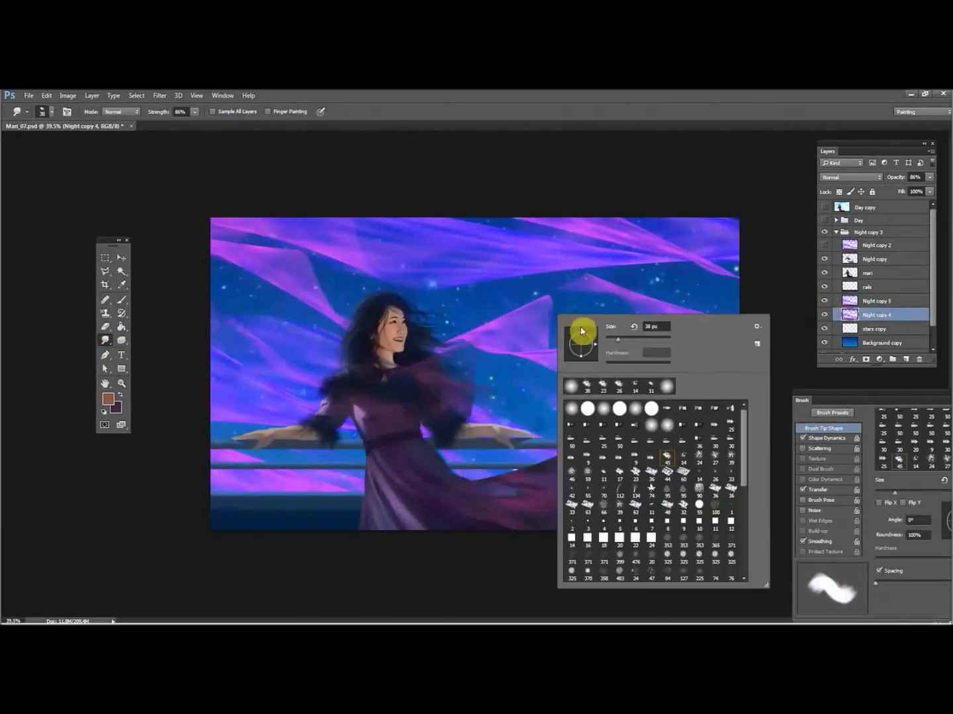
click(550, 331)
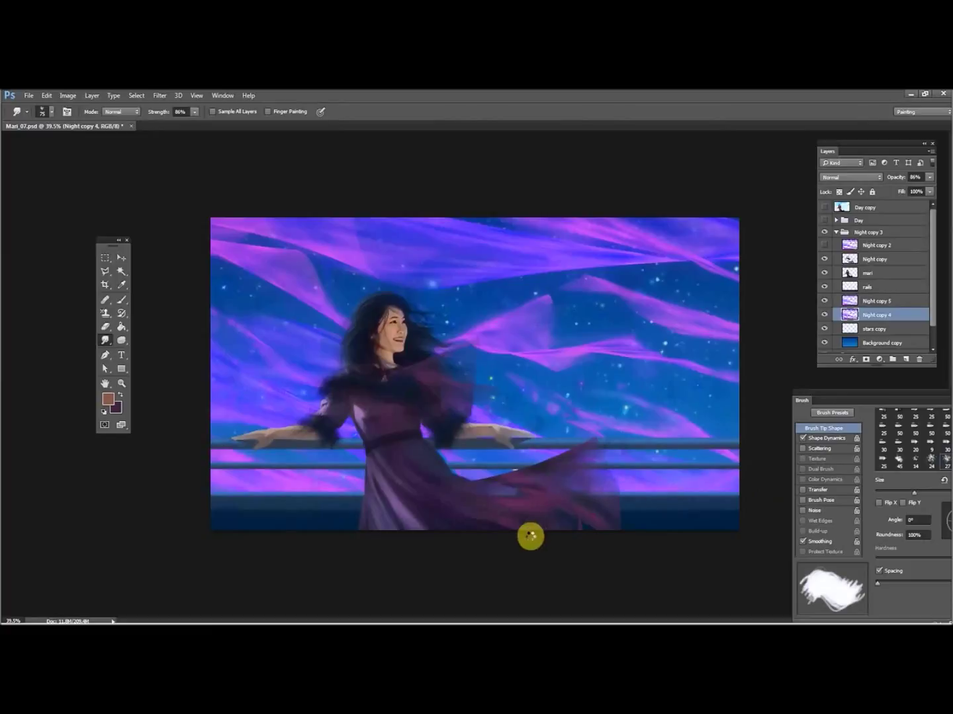
Create a new layer directly above the Night copy layer
click(884, 259)
key(ctrl+shift+n)
click(565, 281)
key(z)
drag(357, 287, 424, 288)
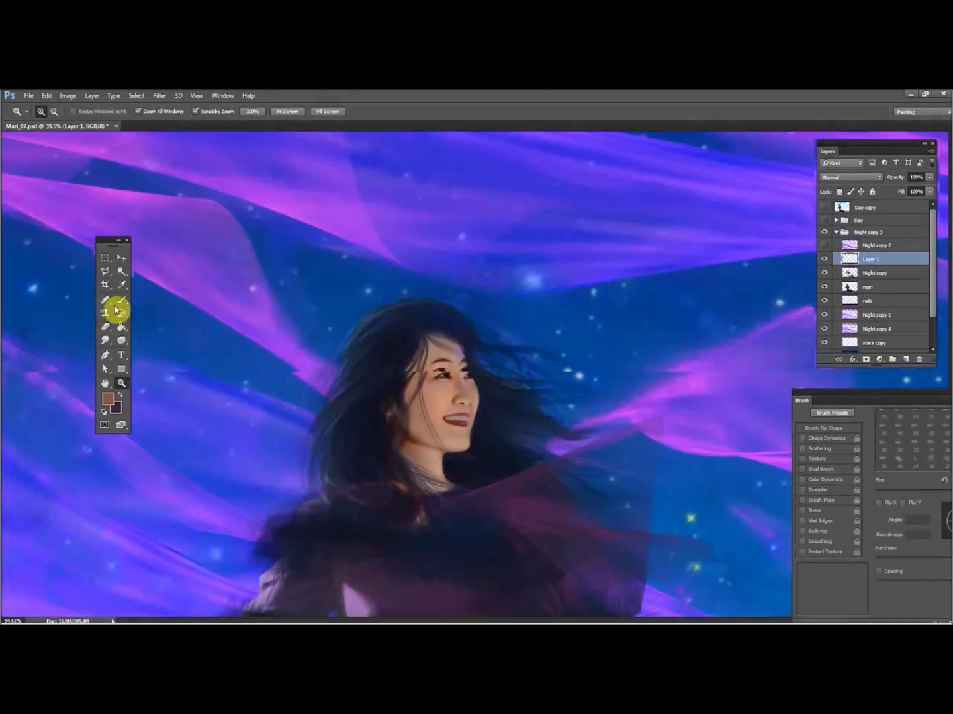
Paint rim light on Layer 1 along the hair outline, fur collar and cuff, using pink sampled from the sky fabric and a size 6 brush
click(108, 400)
click(36, 196)
key(Return)
key(b)
right_click(370, 310)
key(Escape)
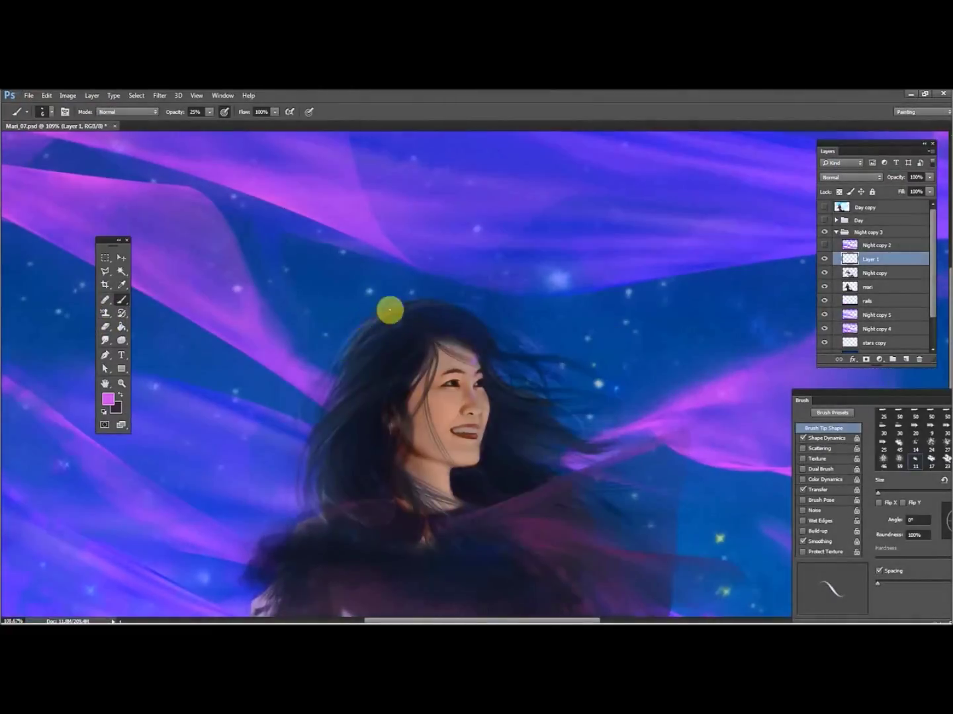
mouse_move(409, 306)
mouse_down()
mouse_move(372, 319)
mouse_move(344, 364)
mouse_move(361, 377)
mouse_move(314, 420)
mouse_move(309, 433)
mouse_move(346, 395)
mouse_move(304, 517)
mouse_move(257, 549)
mouse_move(254, 592)
mouse_up()
drag(275, 523, 316, 516)
mouse_move(407, 525)
mouse_down()
mouse_move(434, 393)
mouse_move(539, 322)
mouse_up()
drag(354, 437, 330, 487)
drag(256, 474, 168, 489)
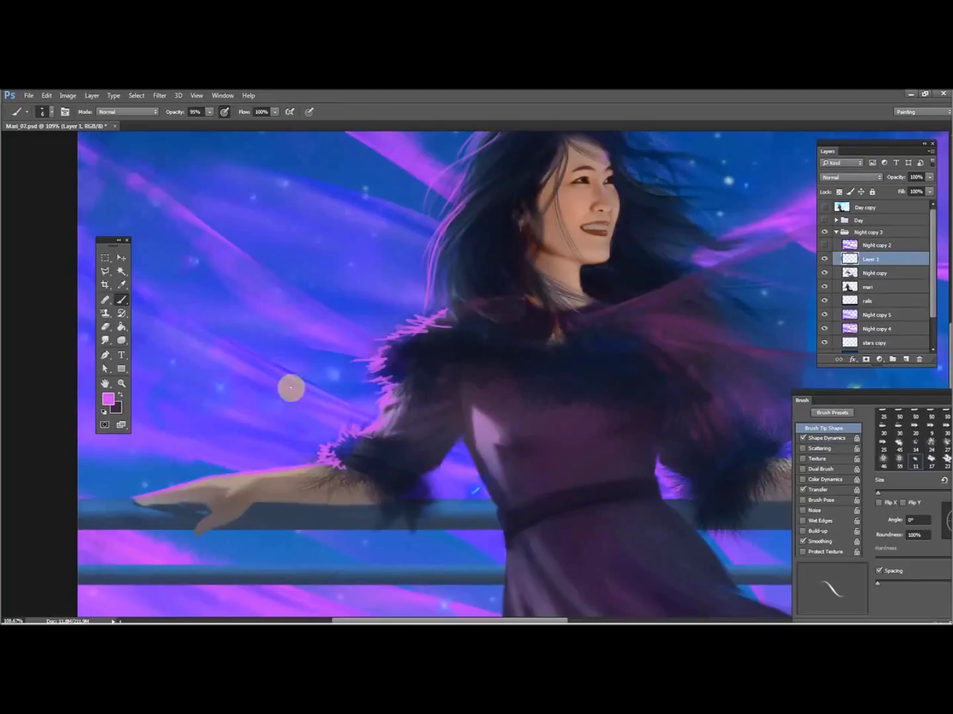
Paint the pink rim light along the waist, the skirt's flying upper edge, the other fur cuff and the outstretched forearm
scroll(581, 404, down, 3)
scroll(580, 404, left, 3)
drag(599, 447, 584, 559)
drag(718, 346, 575, 400)
mouse_move(605, 413)
mouse_down()
mouse_move(603, 444)
mouse_move(691, 548)
mouse_move(747, 578)
mouse_up()
mouse_move(548, 440)
mouse_down()
mouse_move(562, 453)
mouse_move(164, 342)
mouse_up()
mouse_move(309, 488)
mouse_down()
mouse_move(388, 496)
mouse_move(546, 462)
mouse_up()
drag(463, 481, 675, 404)
drag(612, 427, 728, 373)
mouse_move(730, 378)
mouse_down()
mouse_move(723, 455)
mouse_move(768, 483)
mouse_up()
drag(236, 381, 286, 416)
mouse_move(243, 352)
mouse_down()
mouse_move(248, 373)
mouse_move(271, 351)
mouse_up()
mouse_move(302, 282)
mouse_down()
mouse_move(324, 309)
mouse_move(557, 372)
mouse_up()
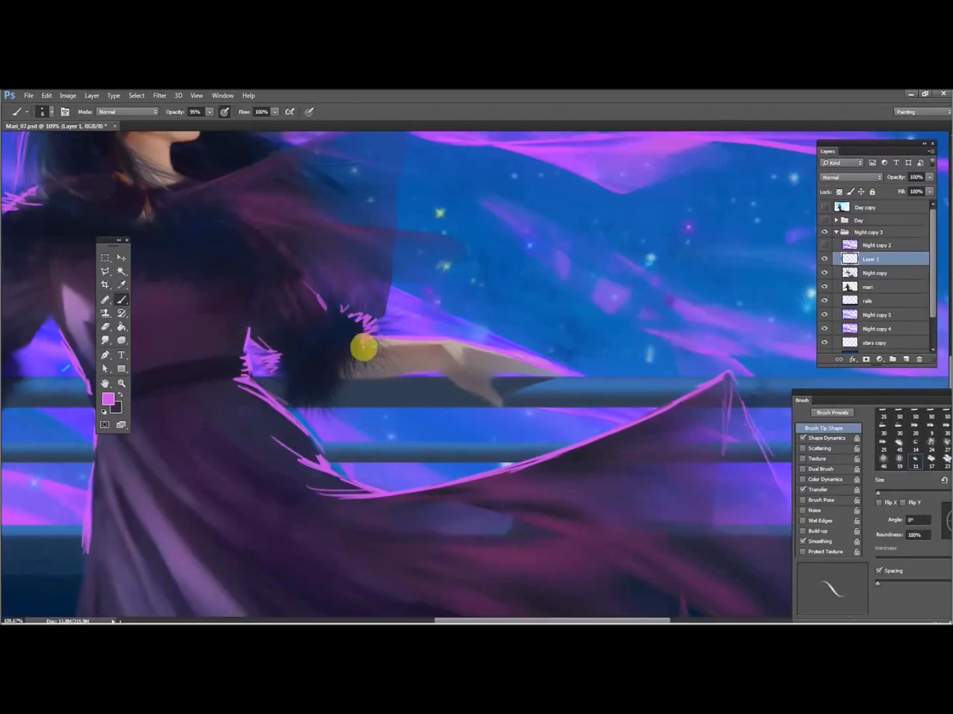
Outline the edges of the sheer fabric blowing behind the shoulder in pink
drag(490, 222, 622, 387)
drag(522, 270, 355, 339)
mouse_move(500, 295)
mouse_down()
mouse_move(526, 375)
mouse_move(580, 398)
mouse_up()
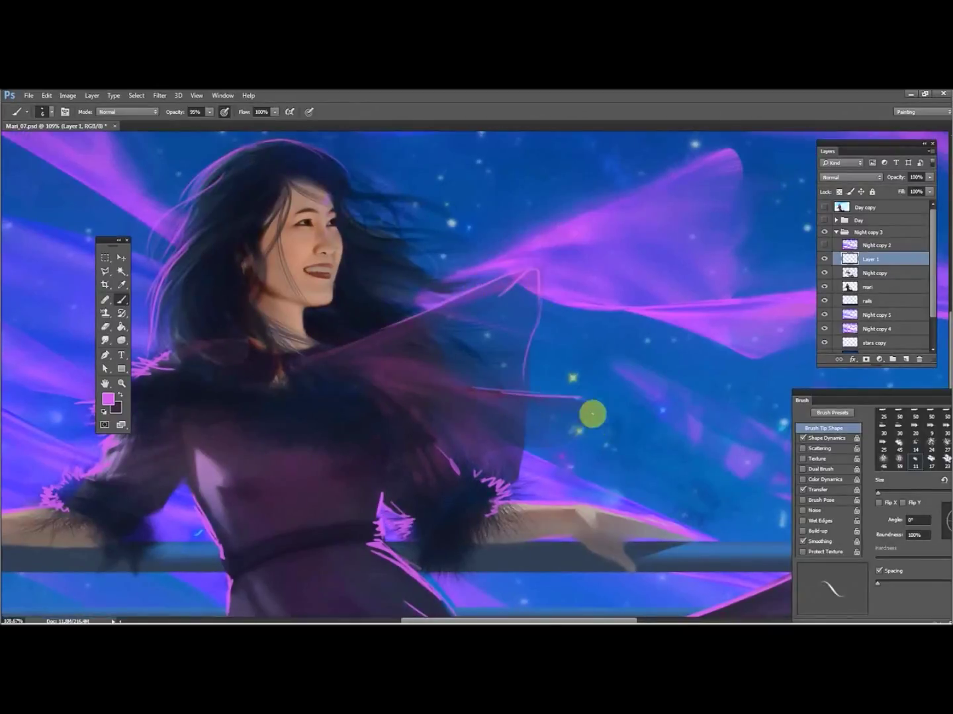
Smudge the pink strokes on the fur collar and cuffs with the size 14 tip at 86% strength
key(r)
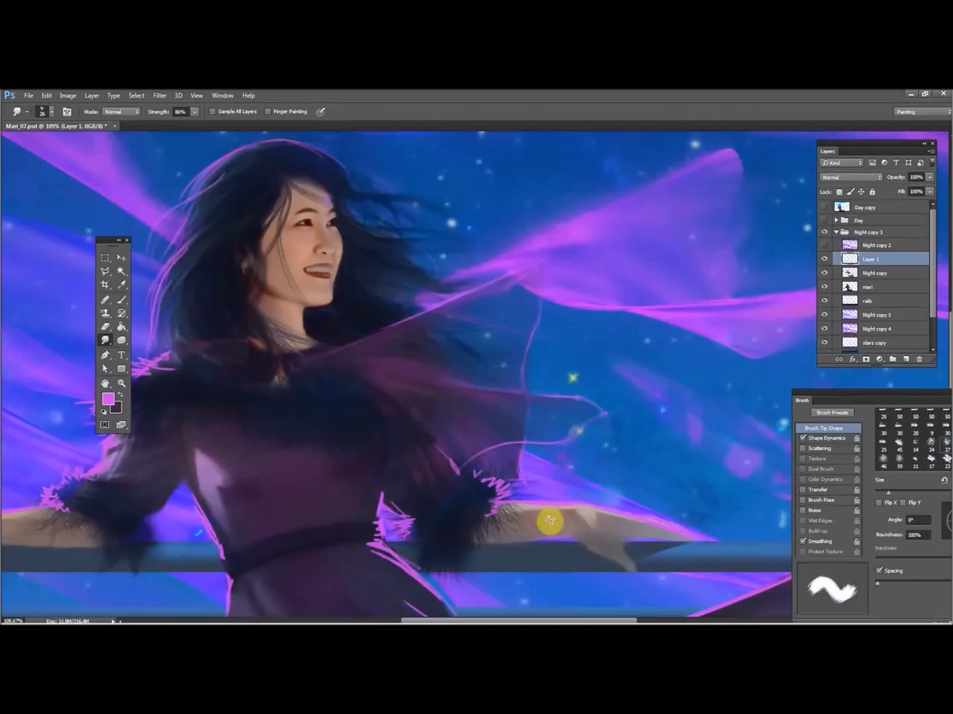
right_click(550, 520)
double_click(694, 489)
drag(313, 364, 651, 342)
drag(435, 377, 492, 333)
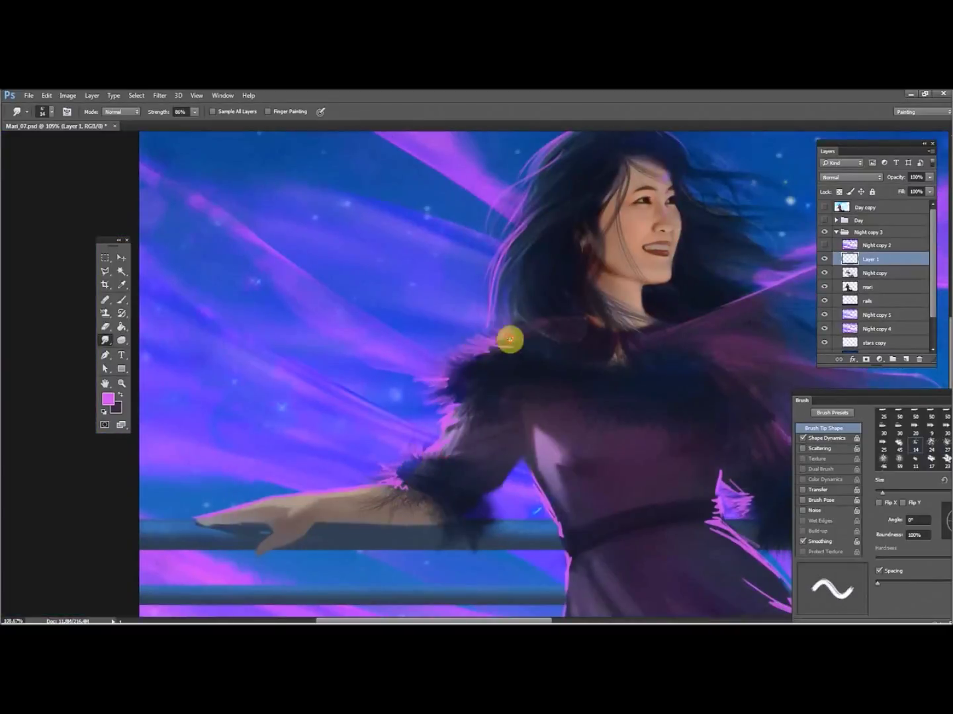
click(121, 300)
key(r)
drag(400, 387, 289, 461)
Paint thin pink highlight strands in the hair blowing behind the head
click(121, 300)
drag(670, 420, 621, 379)
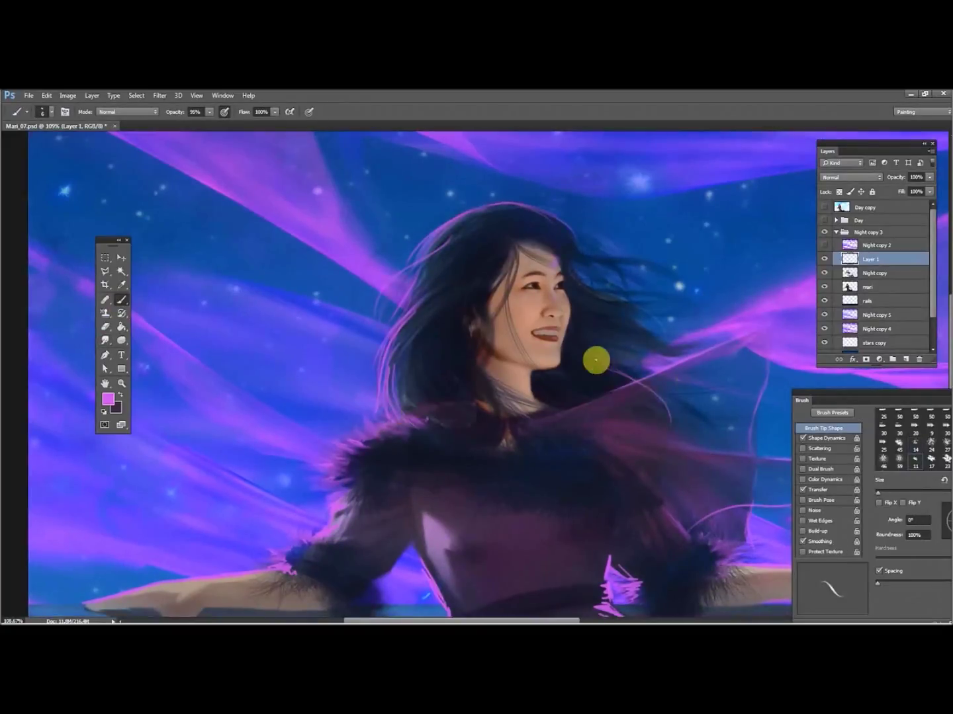
key(r)
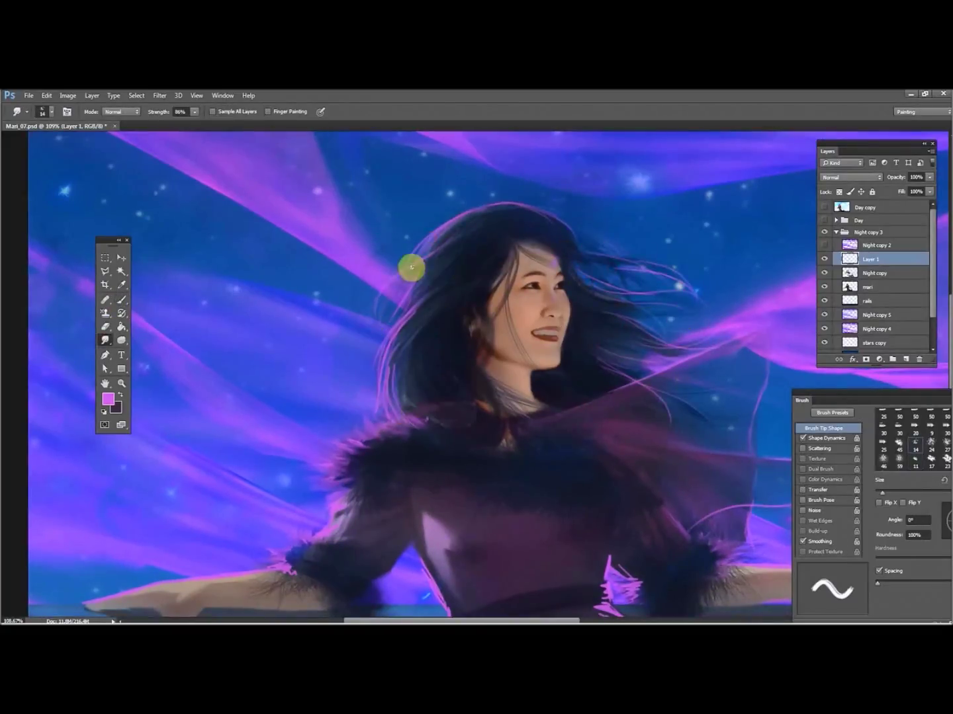
Smudge the remaining pink rim strokes on the waist, skirt and sheer fabric with a larger tip
click(121, 383)
mouse_move(628, 384)
mouse_down()
mouse_move(458, 449)
mouse_move(509, 444)
mouse_up()
right_click(482, 424)
click(568, 389)
key(Return)
drag(428, 516, 385, 454)
mouse_move(662, 488)
mouse_down()
mouse_move(519, 527)
mouse_move(630, 487)
mouse_move(386, 524)
mouse_move(661, 488)
mouse_up()
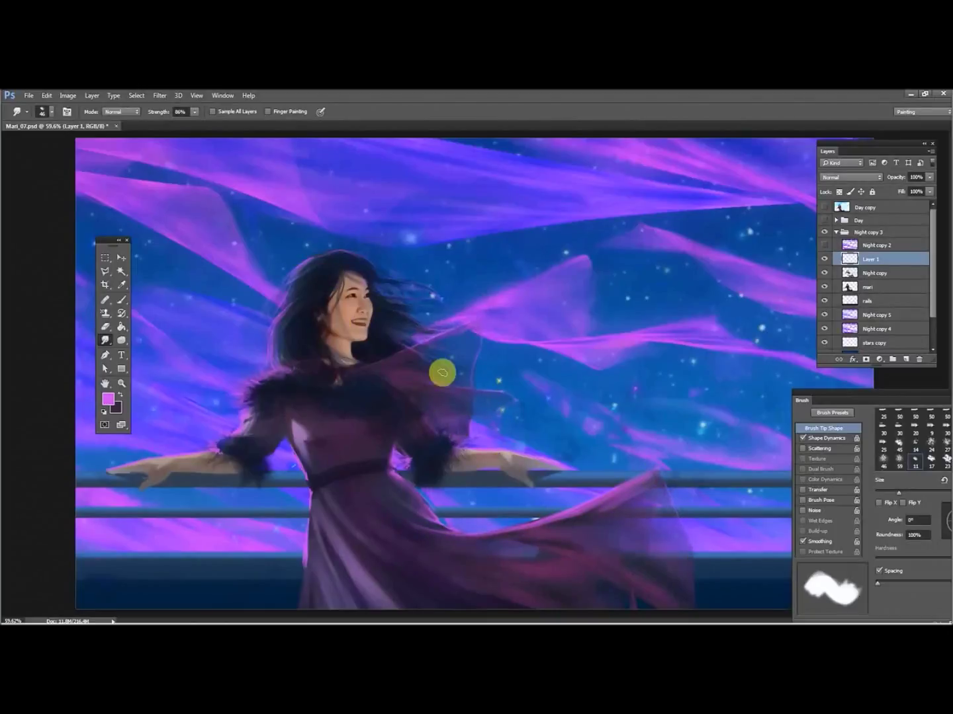
mouse_move(303, 578)
mouse_down()
mouse_move(316, 521)
mouse_move(315, 529)
mouse_move(290, 438)
mouse_move(321, 477)
mouse_up()
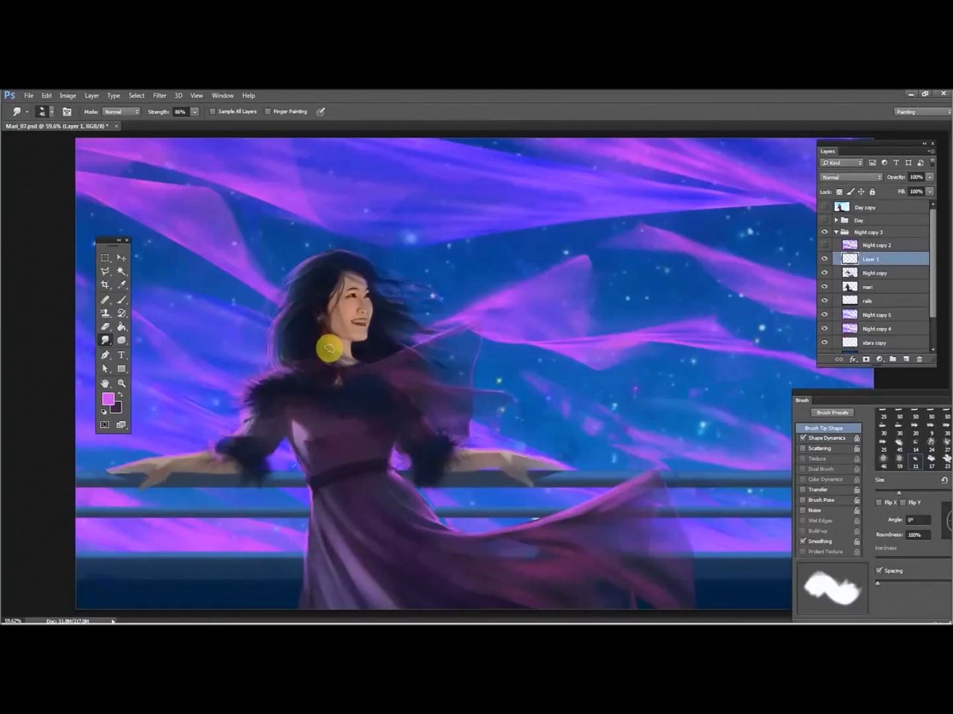
Compare the painting with and without the rim light on Layer 1
key(bracketleft)
key(bracketleft)
key(bracketleft)
ctrl+click(529, 456)
click(824, 261)
click(824, 260)
key(z)
mouse_move(357, 427)
mouse_down()
mouse_move(284, 428)
mouse_move(371, 427)
mouse_move(283, 421)
mouse_up()
key(b)
click(824, 261)
click(824, 261)
Touch up the pink rim on the forearms and cuffs and smudge it at 86% strength
ctrl+click(418, 400)
click(107, 339)
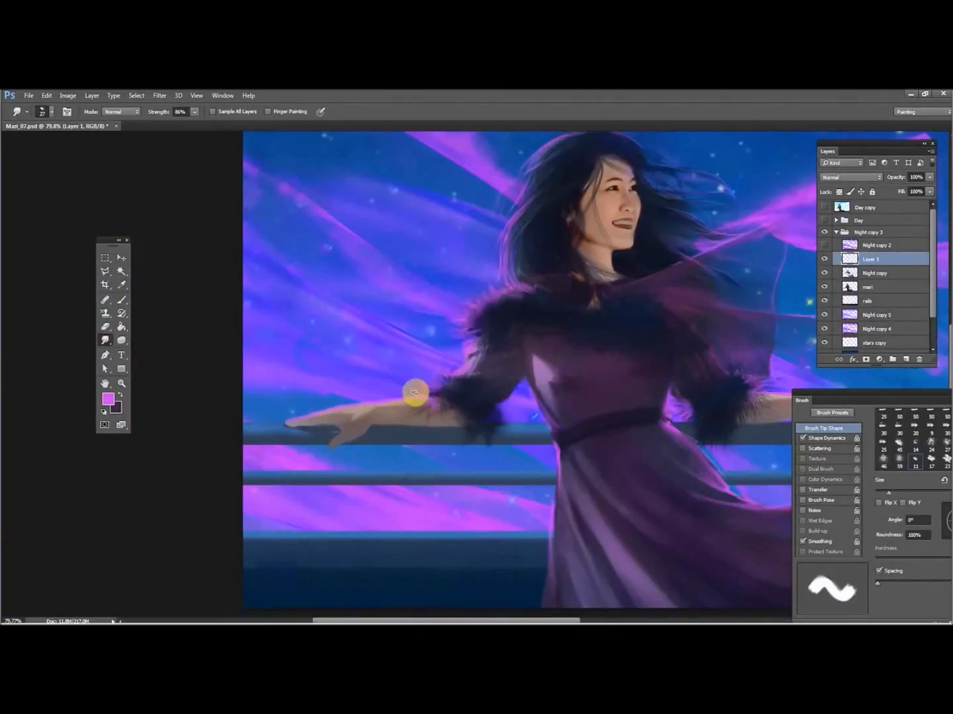
click(122, 301)
drag(737, 379, 612, 369)
click(105, 341)
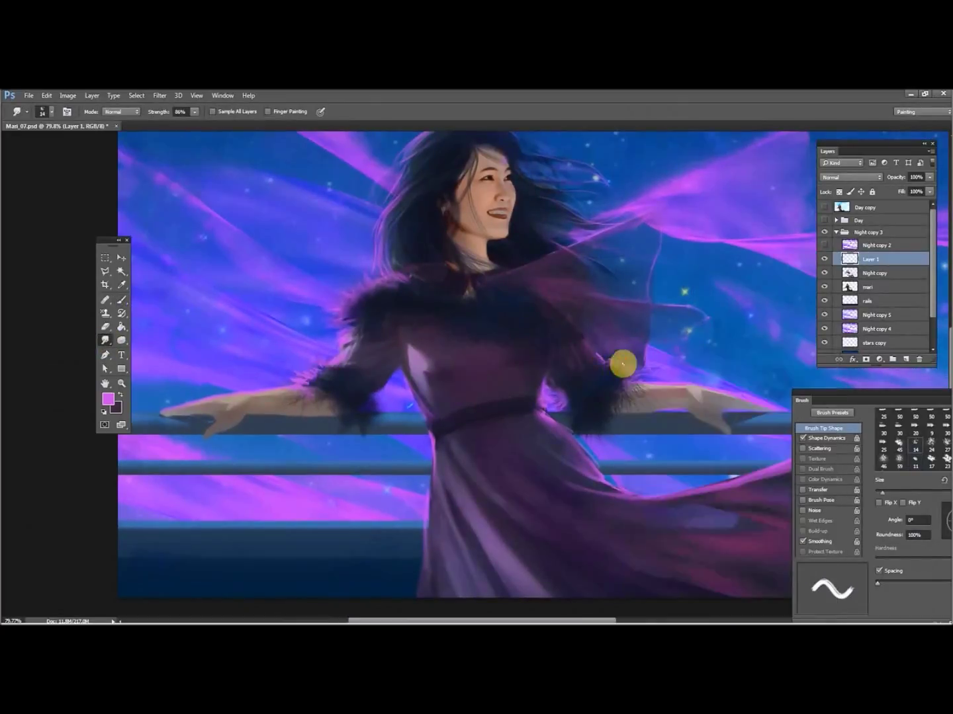
Create a new layer directly above the rails layer
key(z)
mouse_move(314, 369)
mouse_down()
mouse_move(215, 432)
mouse_move(232, 430)
mouse_up()
drag(931, 302, 932, 324)
click(864, 311)
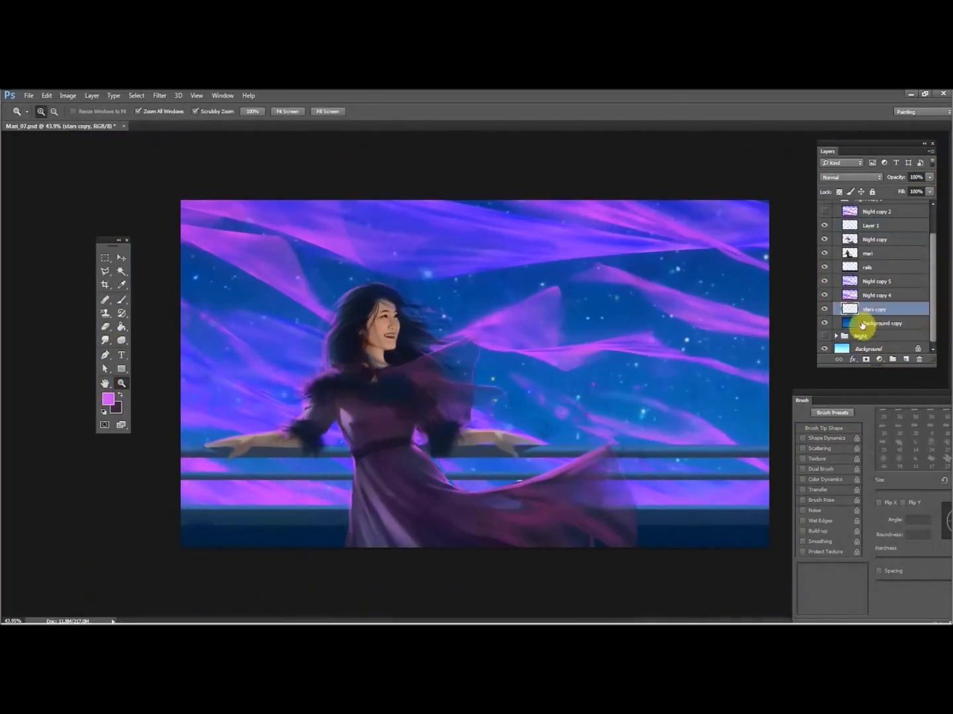
click(873, 266)
key(ctrl+shift+alt+n)
Paint a pink highlight along the top rail inside a thin rectangular selection, and clear the selection
key(m)
mouse_move(176, 446)
mouse_down()
mouse_move(796, 453)
mouse_move(774, 449)
mouse_up()
key(b)
right_click(256, 449)
drag(191, 450, 754, 449)
click(105, 258)
key(ctrl+d)
Add a matching pink highlight along the lower railing using a thin rectangular selection, and clear the selection
click(121, 384)
drag(690, 456, 146, 320)
click(105, 258)
drag(189, 460, 812, 463)
click(122, 326)
click(228, 463)
key(ctrl+d)
click(106, 327)
key(m)
key(b)
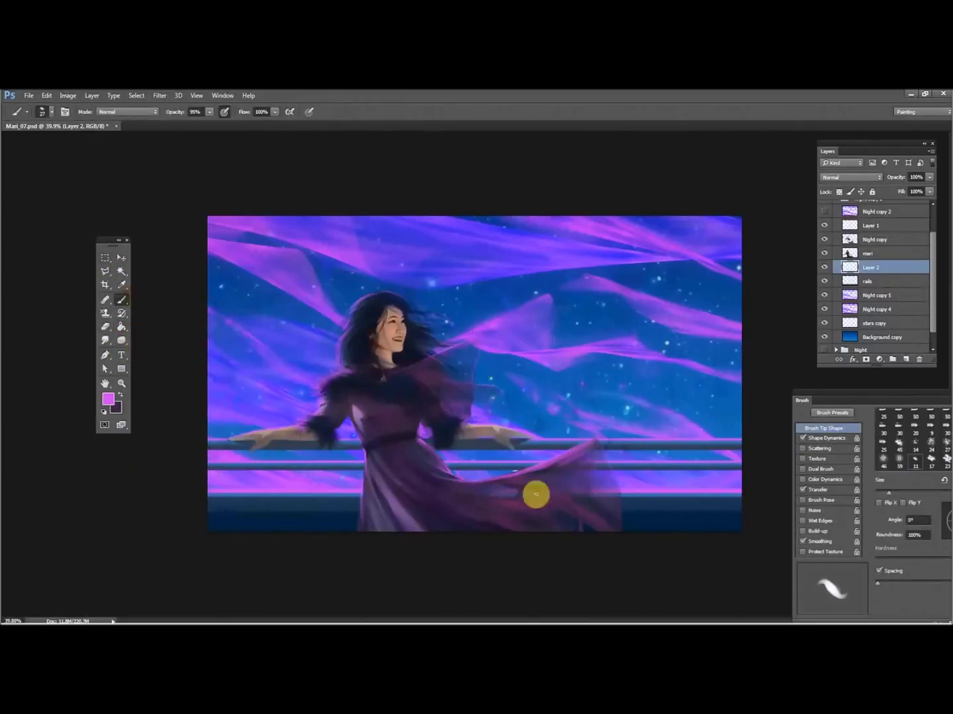
Paint pink highlights along the waist and skirt folds on Layer 1 and begin smudging them
click(871, 225)
drag(366, 451, 361, 515)
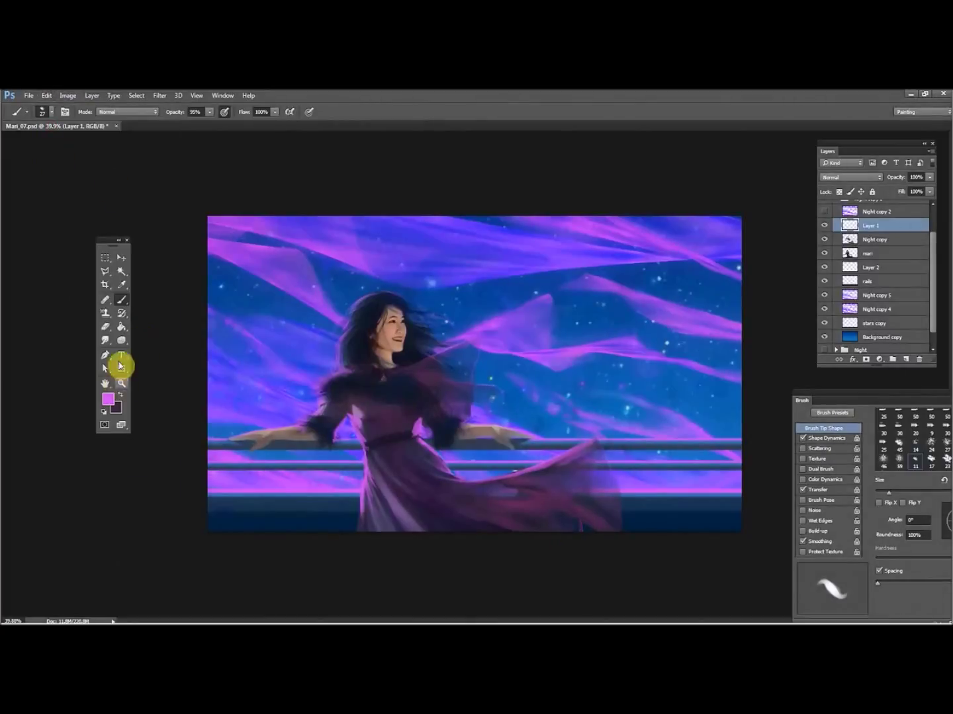
key(z)
mouse_move(234, 425)
mouse_down()
mouse_move(272, 446)
mouse_move(254, 445)
mouse_up()
click(105, 340)
right_click(424, 352)
click(542, 492)
drag(408, 448, 432, 439)
Blend the dress highlights around the waist and bodice with the size 24 smudge tip at 73% strength
key(bracketright)
key(bracketright)
right_click(570, 415)
click(714, 493)
mouse_move(540, 426)
mouse_down()
mouse_move(575, 429)
mouse_move(607, 484)
mouse_up()
key(7)
key(3)
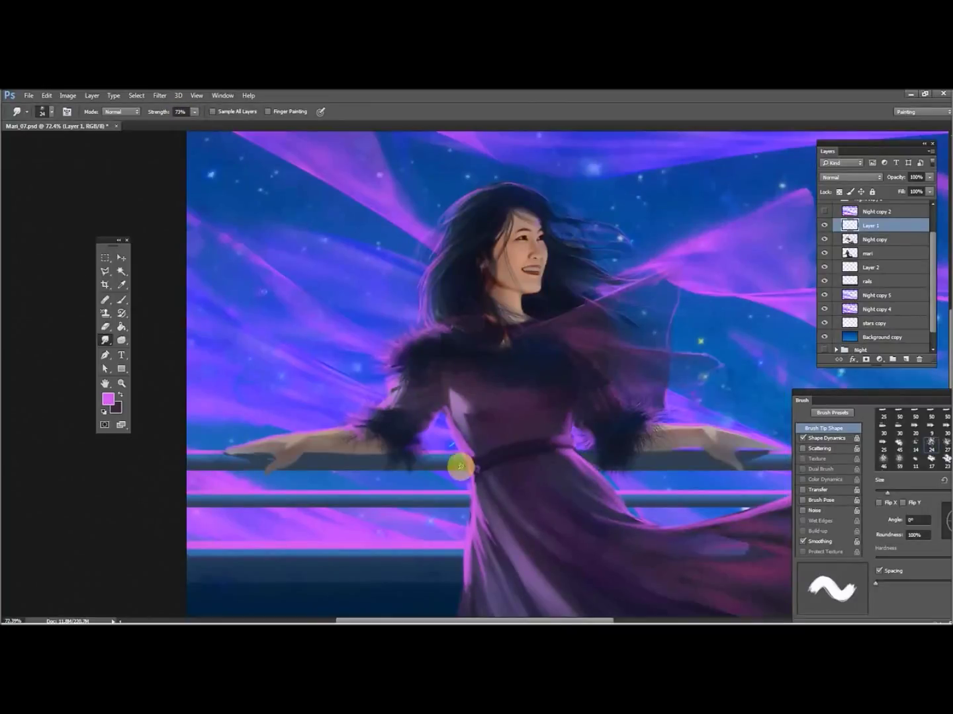
drag(453, 426, 448, 438)
drag(476, 489, 481, 524)
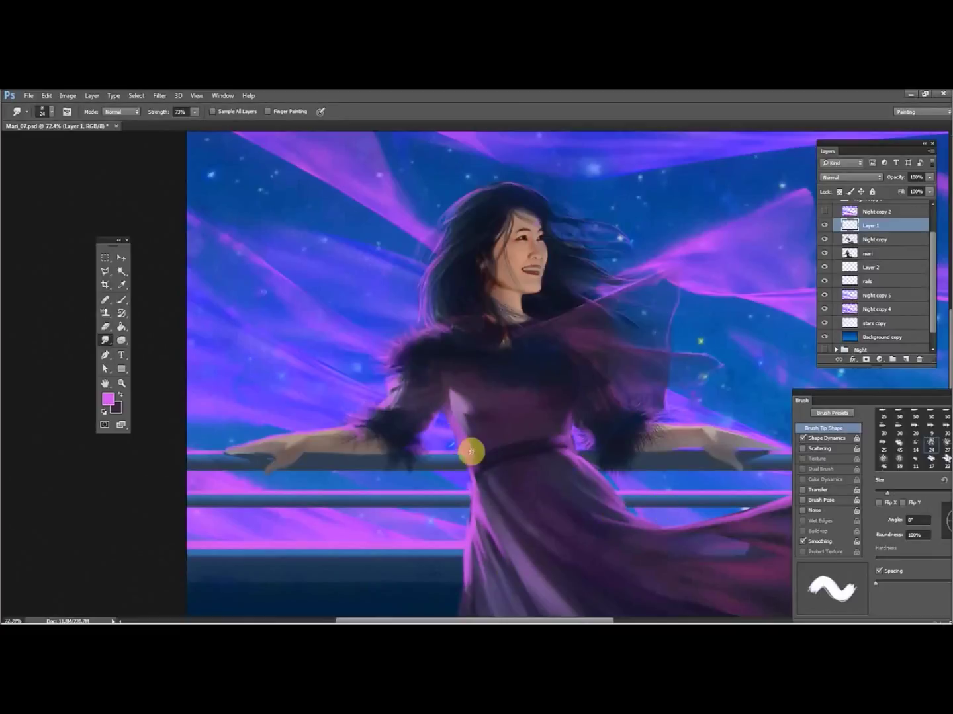
Smudge the highlights on the skirt's lower folds with a 55 px tip at 73% strength
mouse_move(465, 443)
mouse_down()
mouse_move(281, 434)
mouse_move(103, 316)
mouse_up()
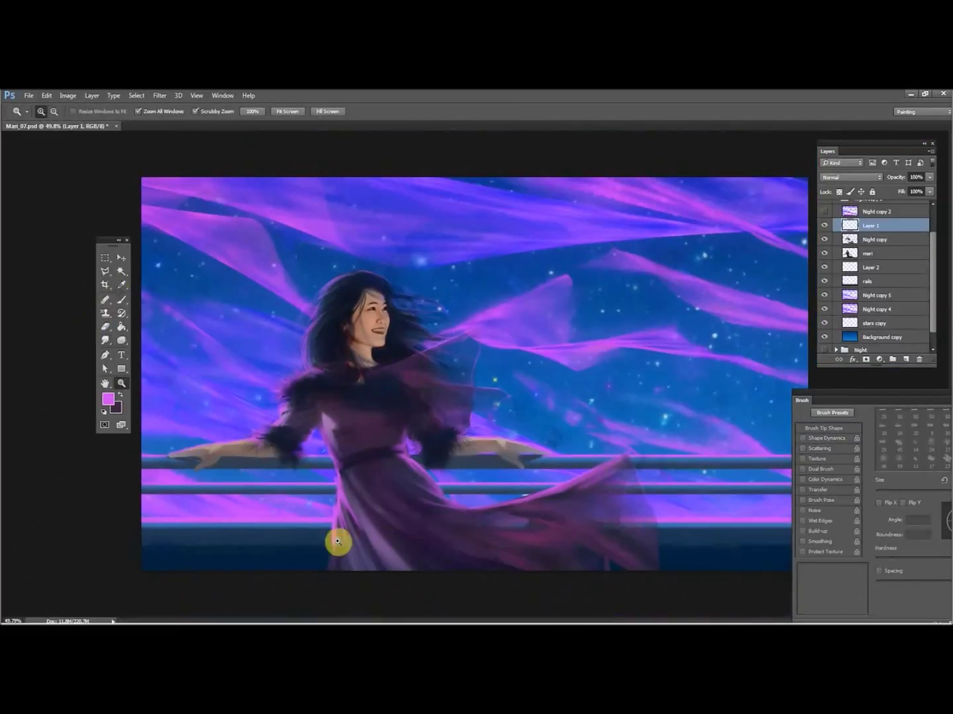
right_click(337, 545)
click(331, 557)
drag(346, 557, 368, 557)
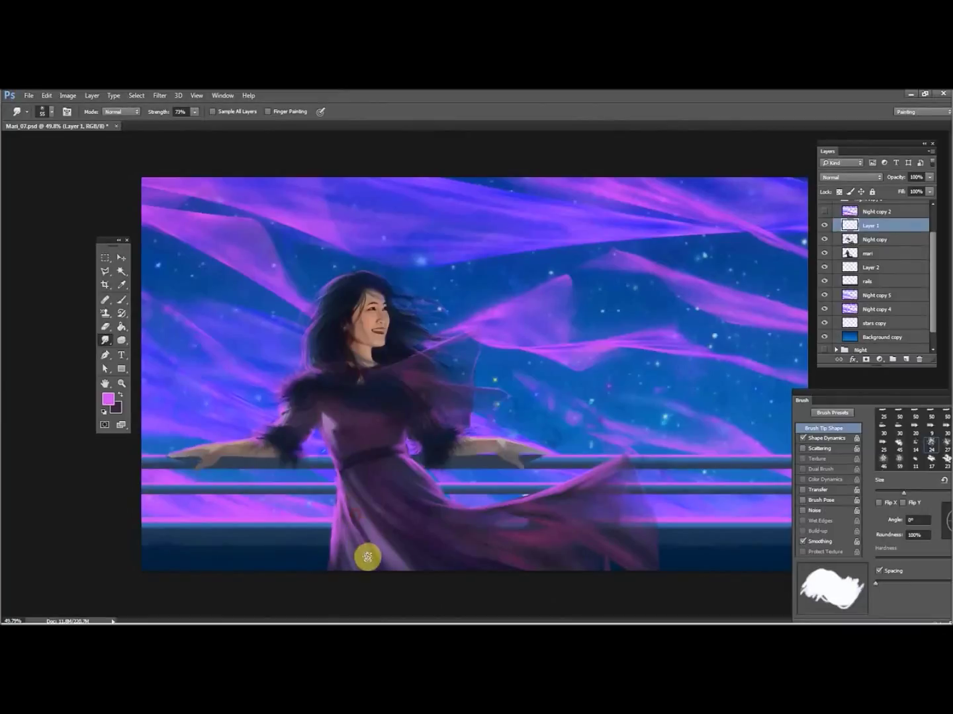
click(344, 467)
Paint more pink strands in the blowing hair and a thin pink rim down the face and neck with a size 6 brush
key(b)
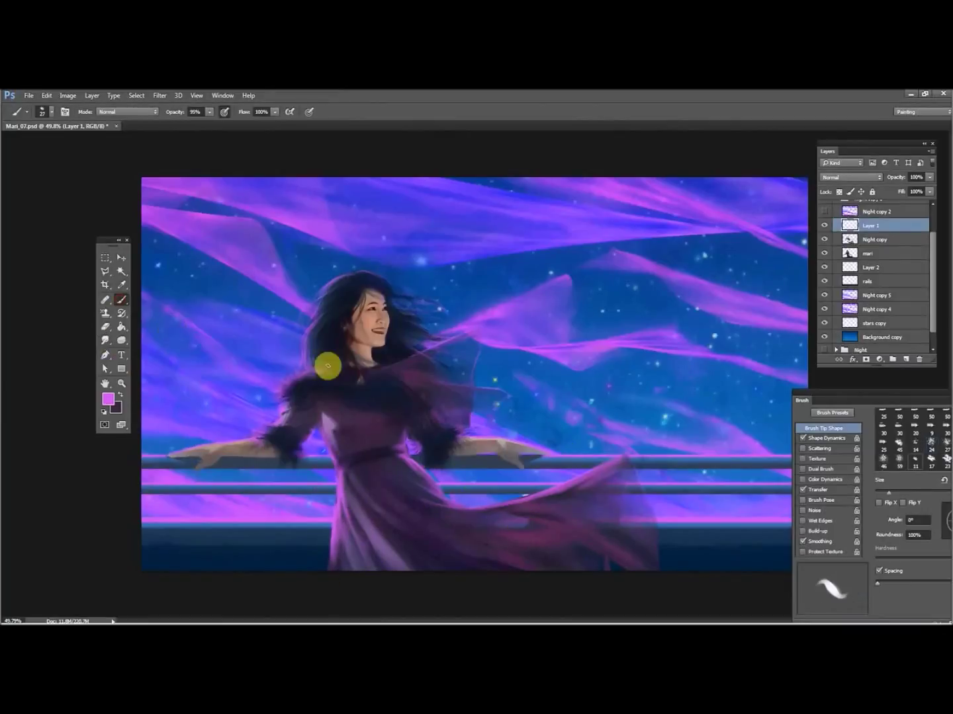
key(r)
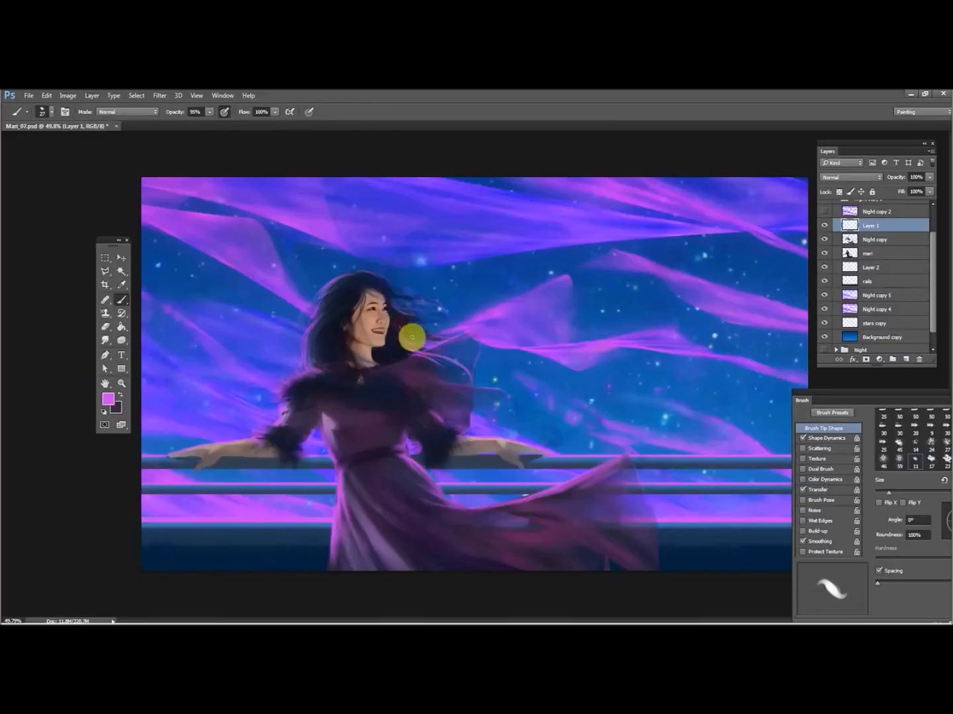
click(121, 383)
drag(295, 302, 357, 303)
click(122, 300)
right_click(606, 285)
click(619, 311)
key(Return)
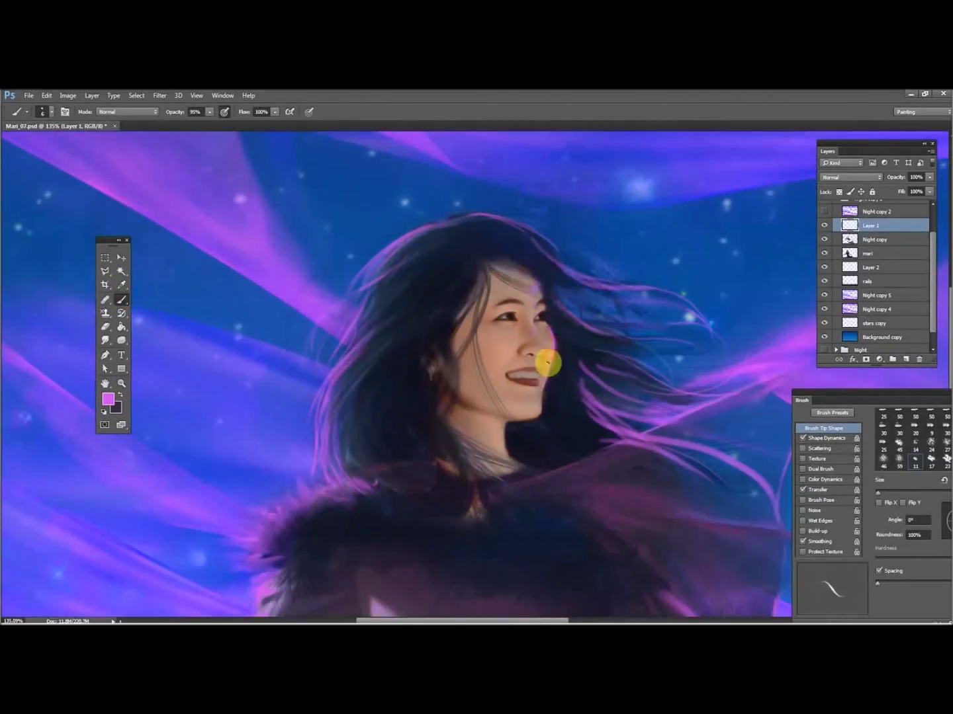
click(121, 383)
drag(320, 318, 243, 317)
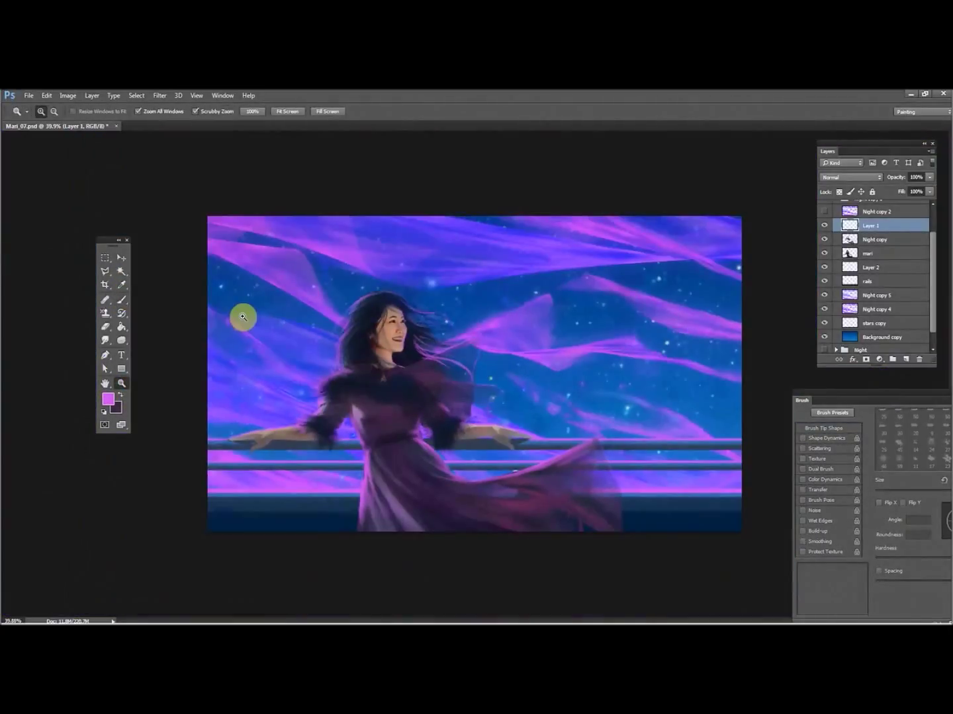
click(122, 368)
drag(380, 345, 477, 379)
click(259, 194)
click(47, 95)
click(70, 127)
Smudge the pink rim on the forehead, face and neck at 73% strength
click(121, 383)
drag(387, 335, 467, 335)
click(105, 340)
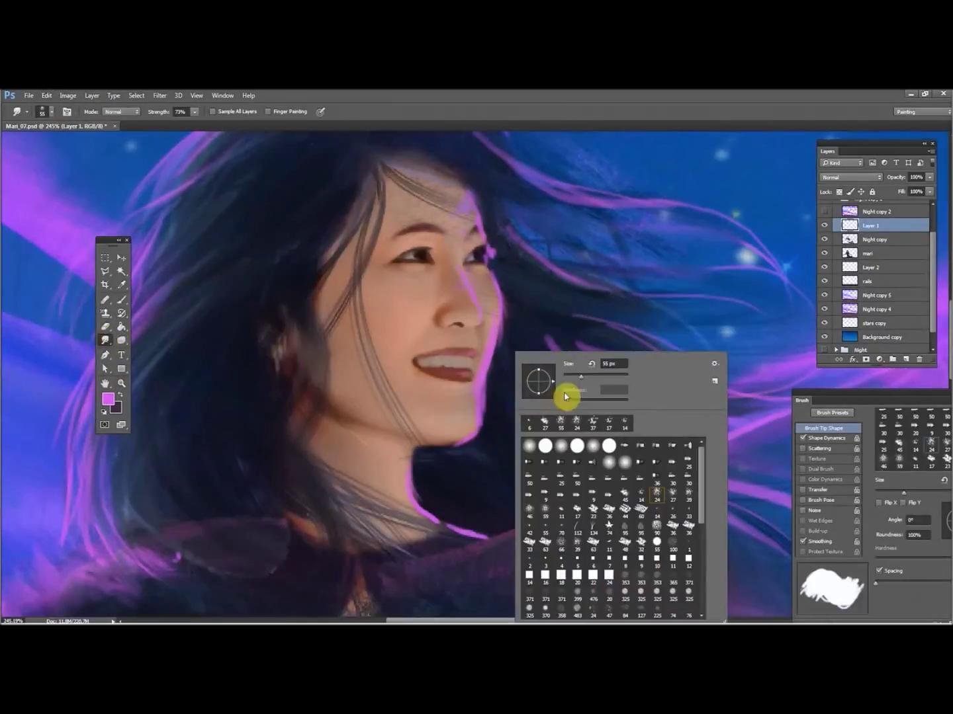
mouse_move(455, 435)
mouse_down()
mouse_move(471, 414)
mouse_move(490, 425)
mouse_move(483, 336)
mouse_move(513, 319)
mouse_move(495, 253)
mouse_move(477, 240)
mouse_move(490, 238)
mouse_move(450, 187)
mouse_up()
mouse_move(416, 492)
mouse_down()
mouse_move(379, 491)
mouse_move(437, 503)
mouse_move(448, 534)
mouse_move(400, 462)
mouse_up()
Erase stray marks at the edge of the forehead on the Night copy layer with a small eraser at 100% opacity
drag(933, 310, 934, 287)
click(867, 271)
click(106, 327)
click(170, 112)
right_click(437, 190)
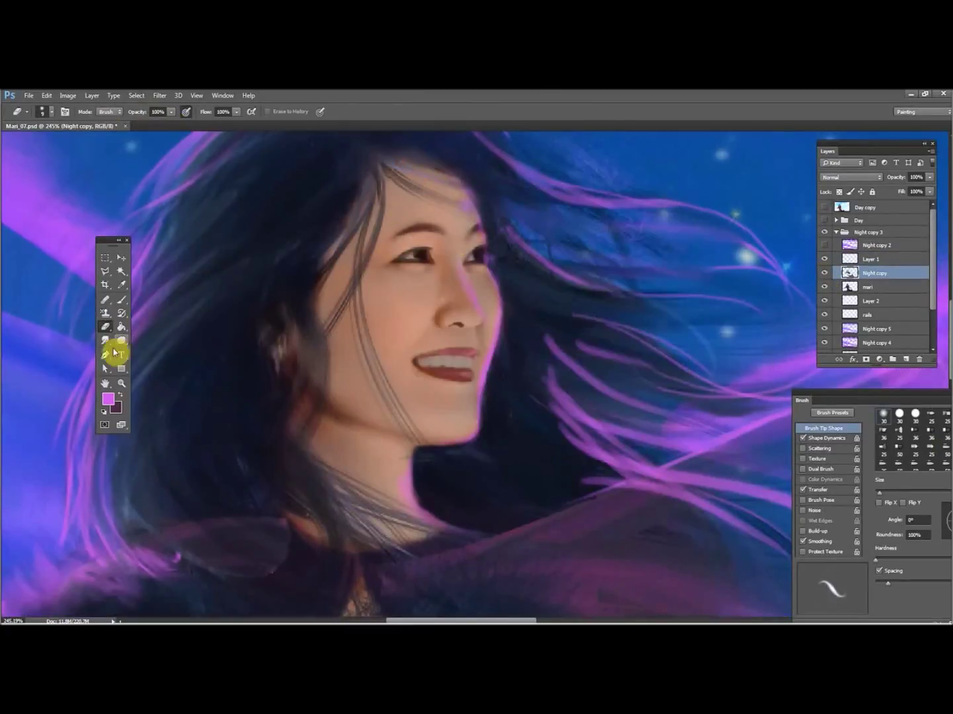
Smudge the pink hair strands beside the neck on Layer 1 with the size 14 tip at 17 px and 97% strength
click(105, 340)
click(863, 259)
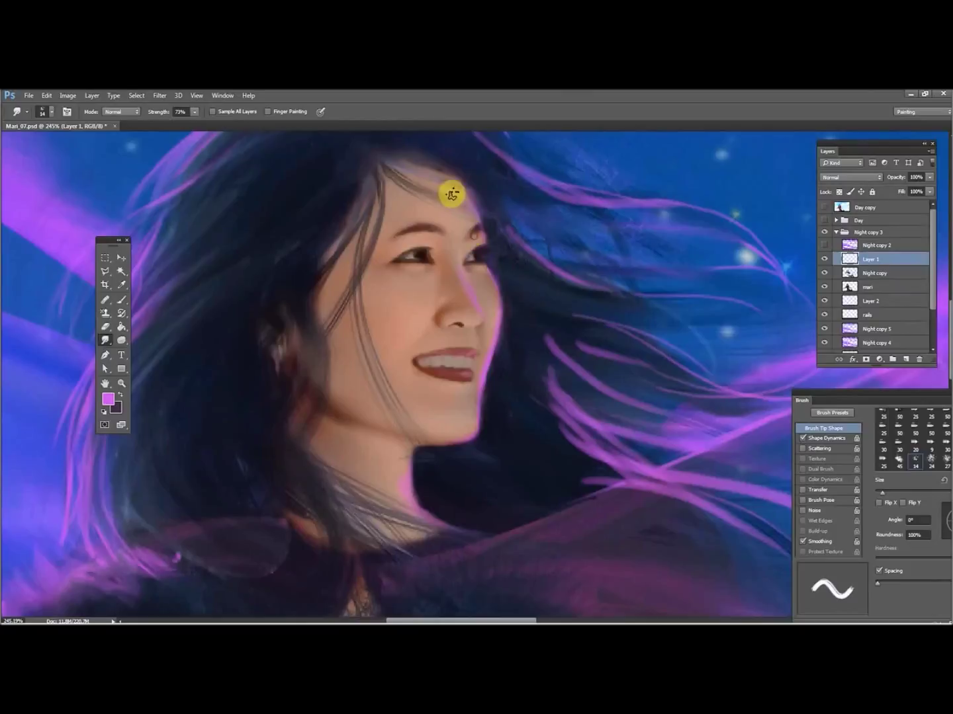
click(121, 384)
drag(257, 417, 199, 417)
click(105, 340)
right_click(444, 414)
click(193, 112)
drag(182, 123, 195, 123)
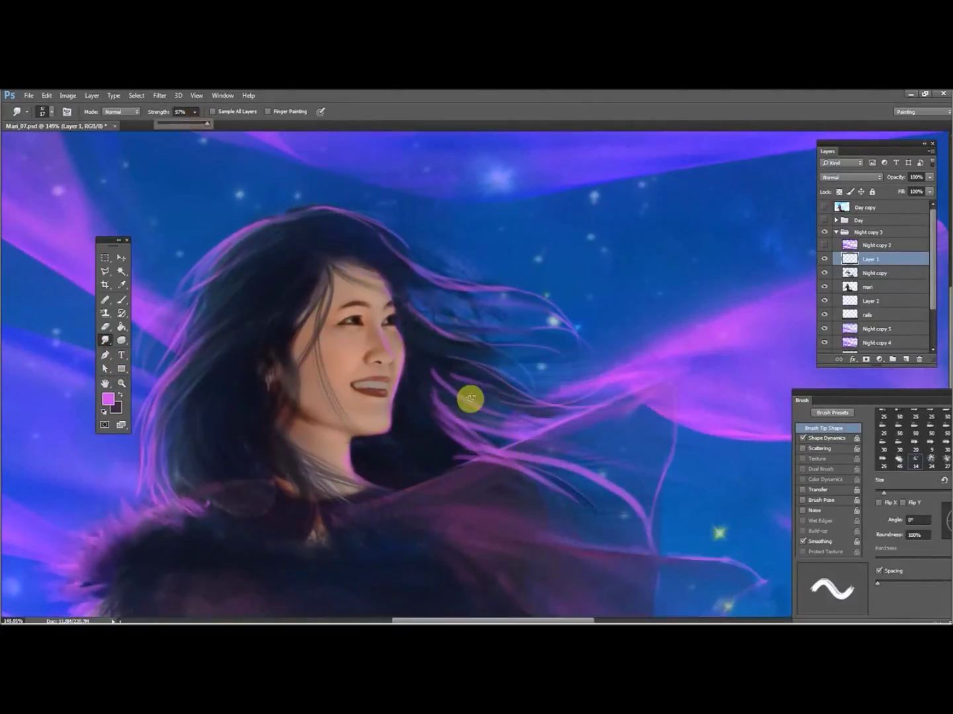
drag(457, 456, 411, 431)
Soften the blowing pink hair strands into the sky and hair by smudging them at 91% strength
click(193, 112)
drag(196, 121, 193, 121)
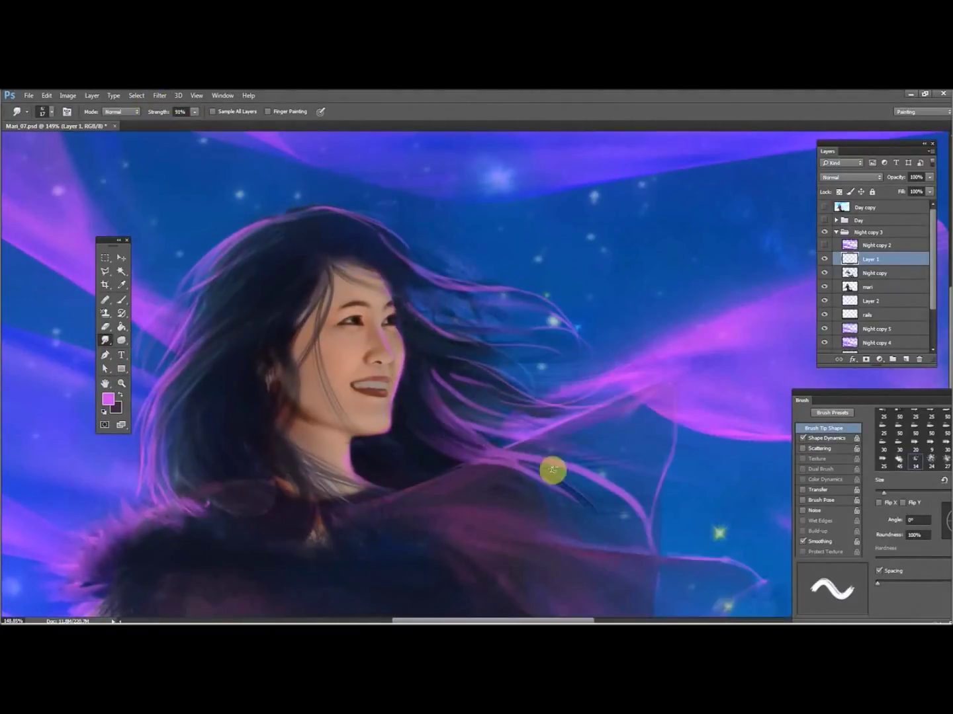
drag(529, 463, 565, 526)
mouse_move(497, 453)
mouse_down()
mouse_move(641, 526)
mouse_move(565, 471)
mouse_up()
drag(421, 355, 478, 402)
drag(418, 342, 448, 343)
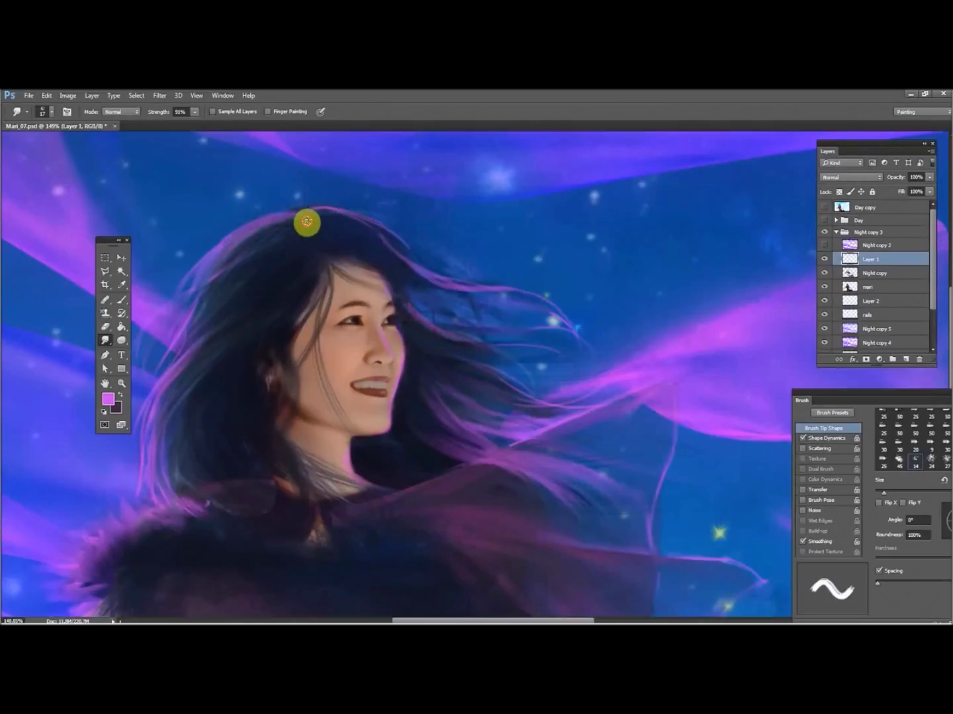
Set up a soft 145 px eraser at 44% opacity on Layer 1
double_click(105, 385)
click(121, 383)
drag(173, 447, 151, 446)
double_click(104, 384)
click(121, 384)
drag(92, 330, 72, 330)
click(104, 326)
drag(171, 112, 144, 126)
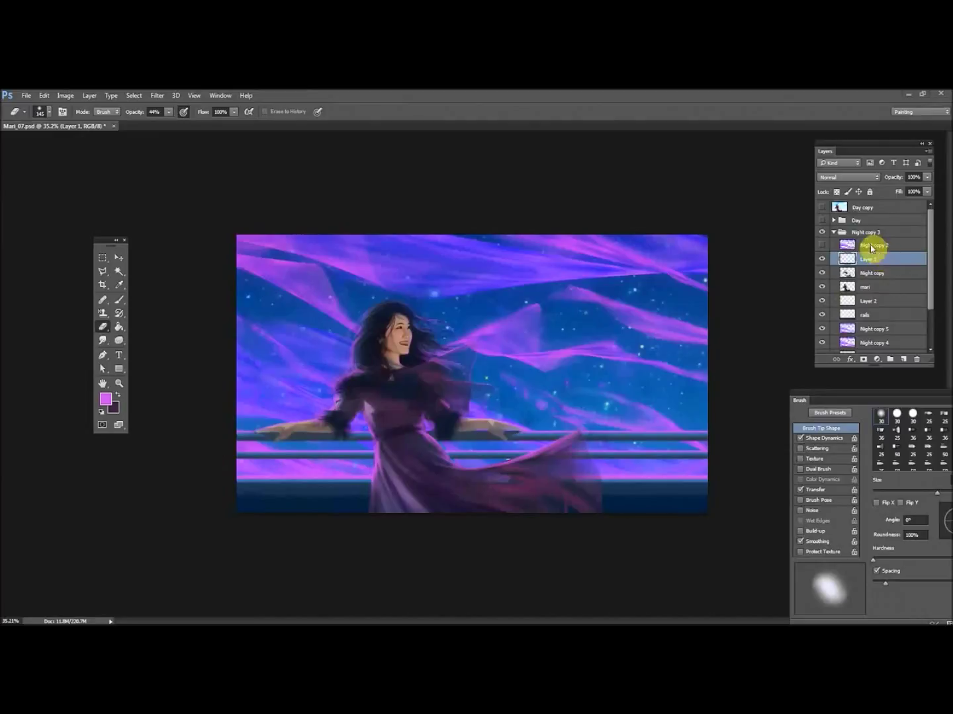
Compare the painting's earlier stages by hiding the Night copy 3 group and the Night copy layer inside the Night group
click(834, 234)
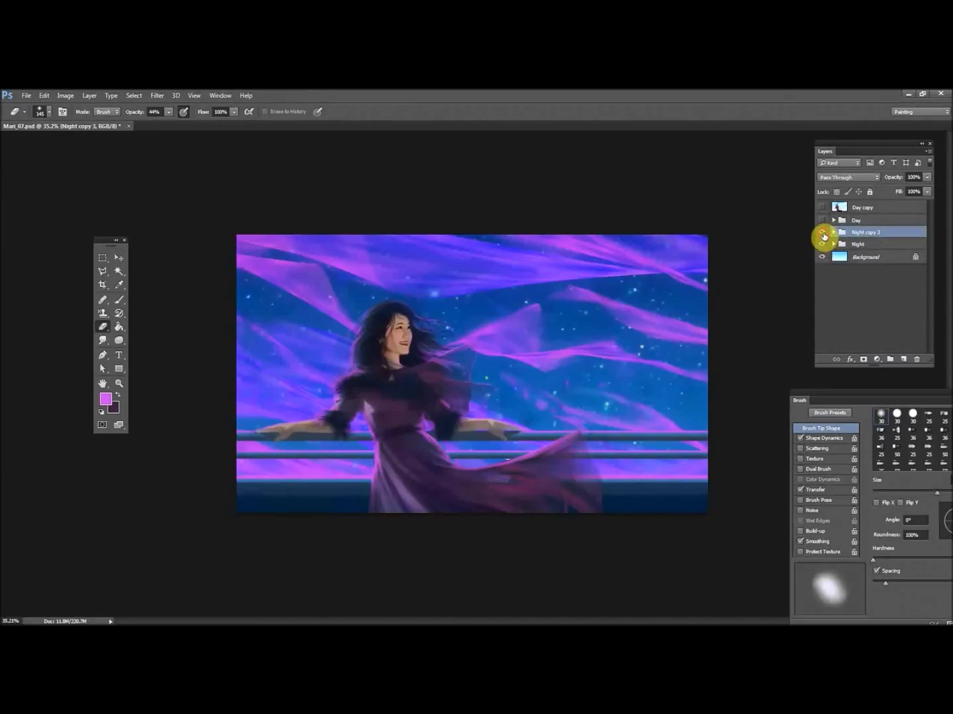
click(822, 233)
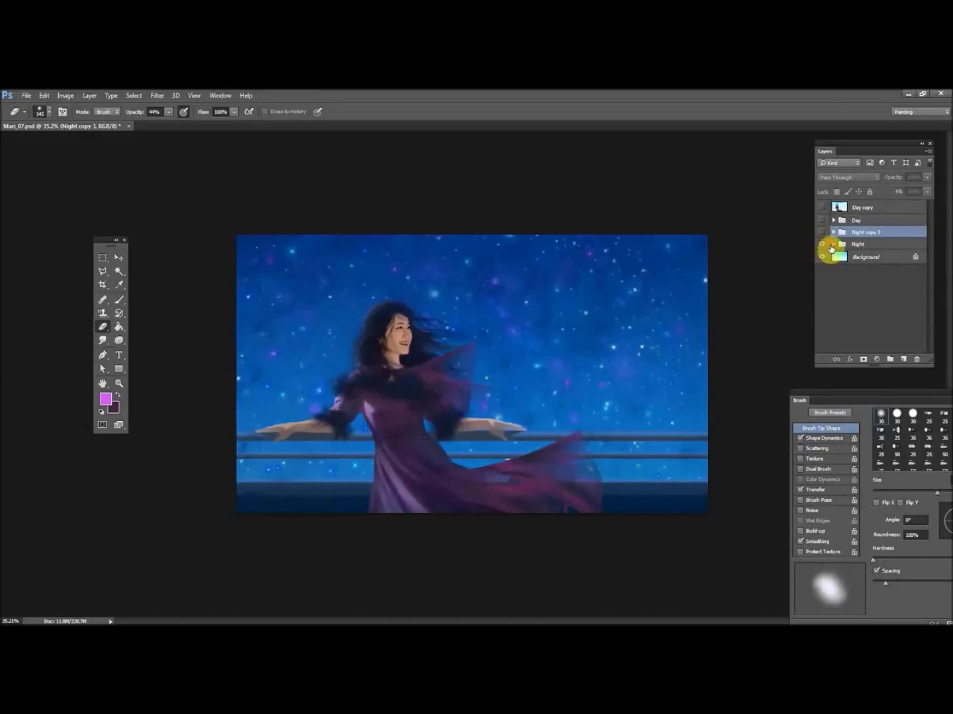
click(832, 246)
click(833, 245)
click(822, 259)
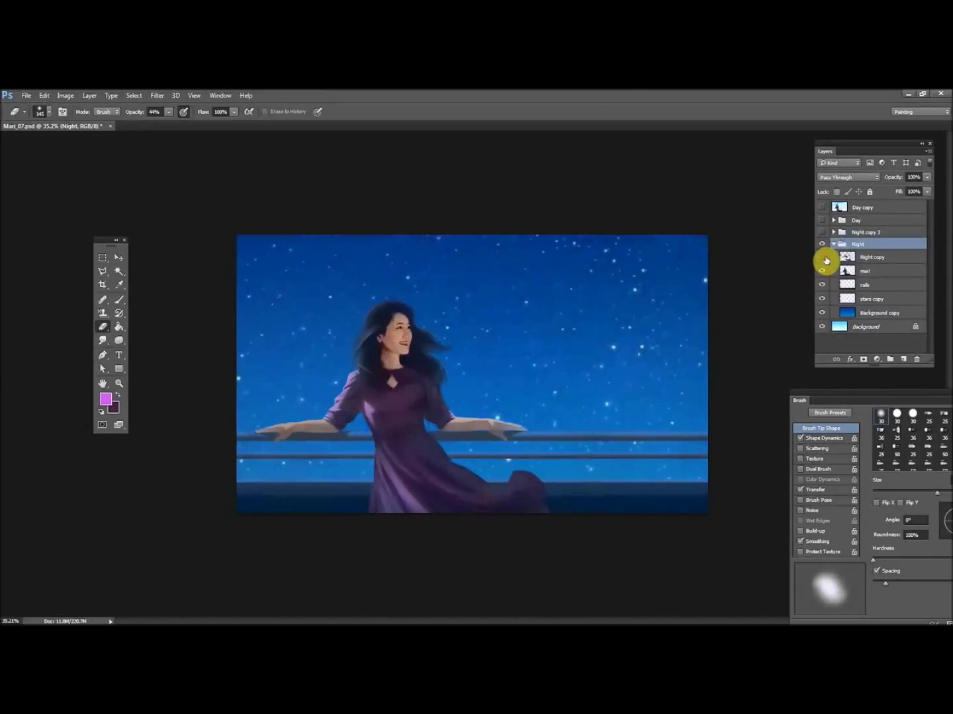
Collapse the Night group and compare before and after by toggling the Night copy 3 group's visibility, leaving it shown
click(833, 246)
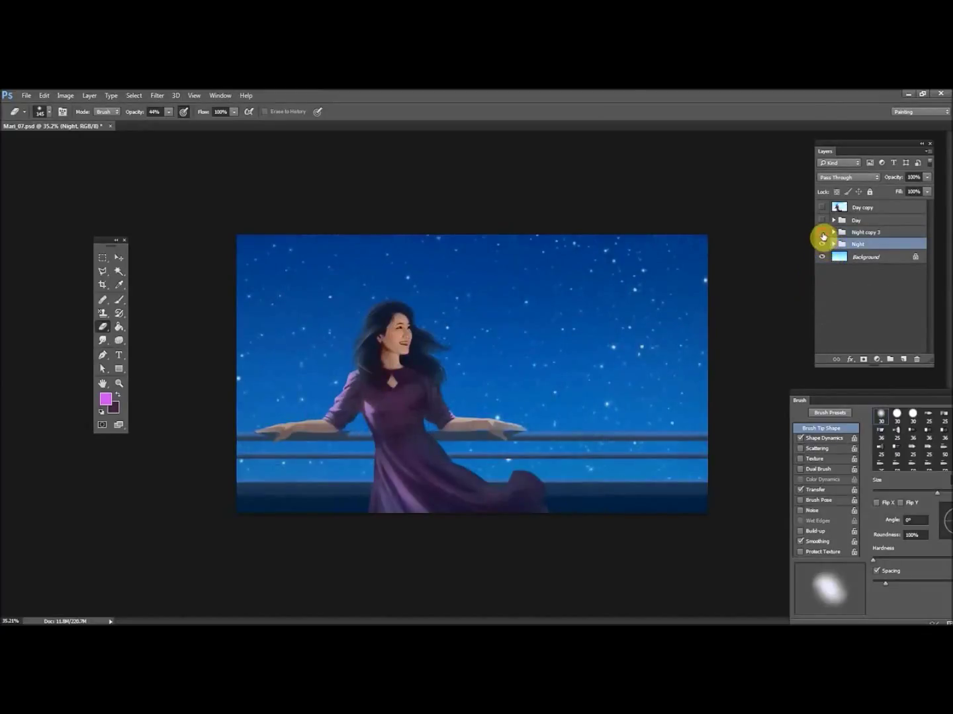
click(822, 232)
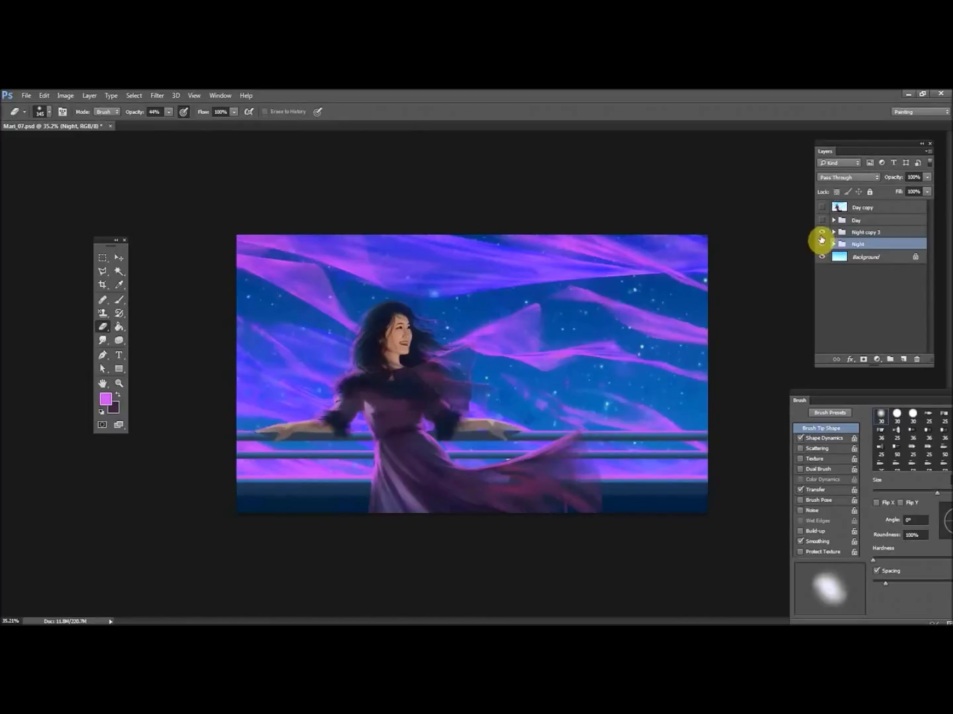
click(822, 236)
click(822, 235)
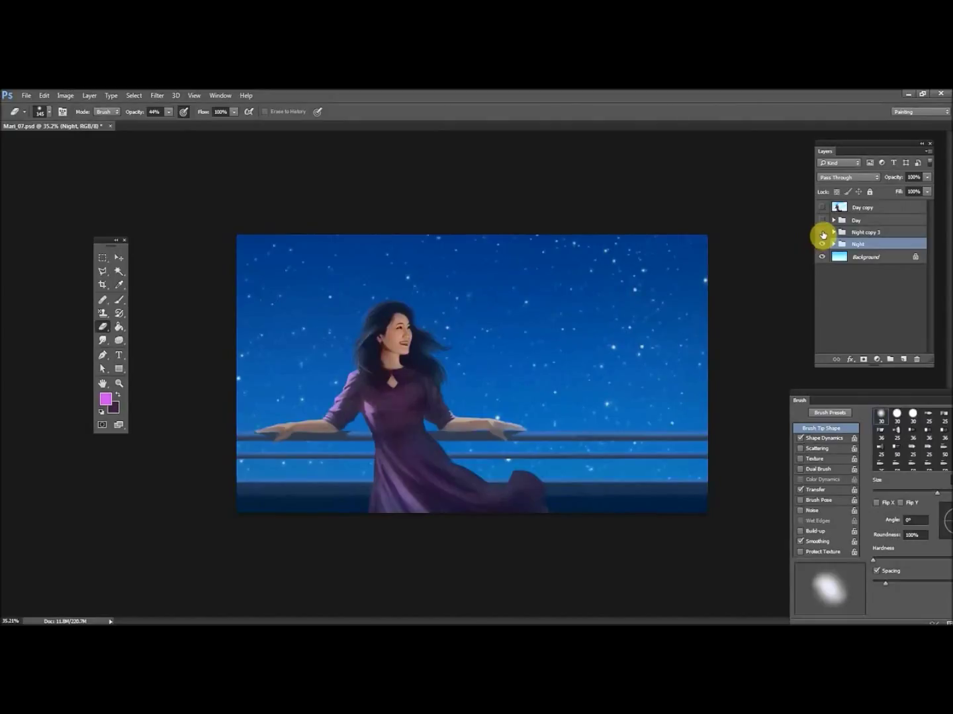
click(822, 235)
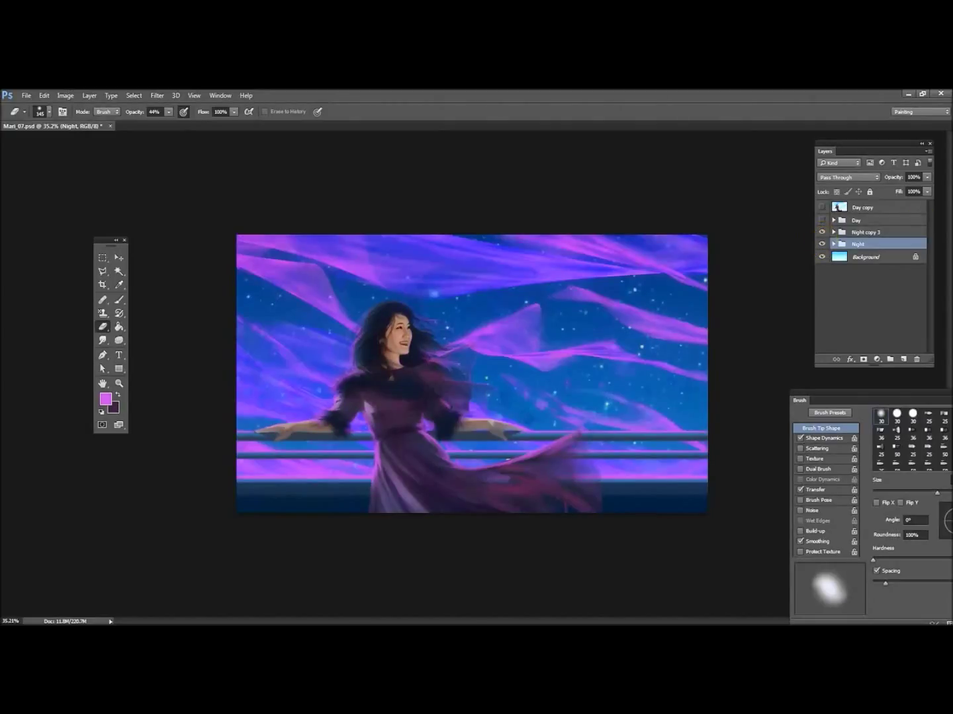